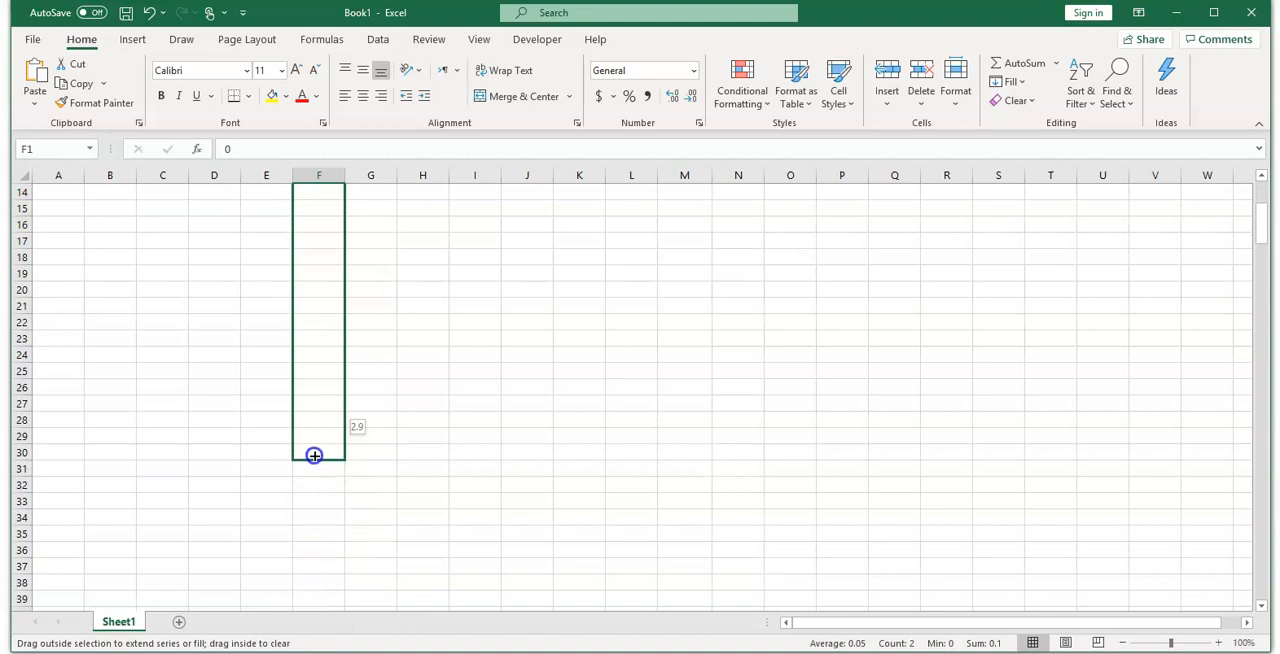
Step: Enter the formula =F1^2+F1-2 in cell G1 to calculate y for the first x value
scroll(494, 455, up, 5)
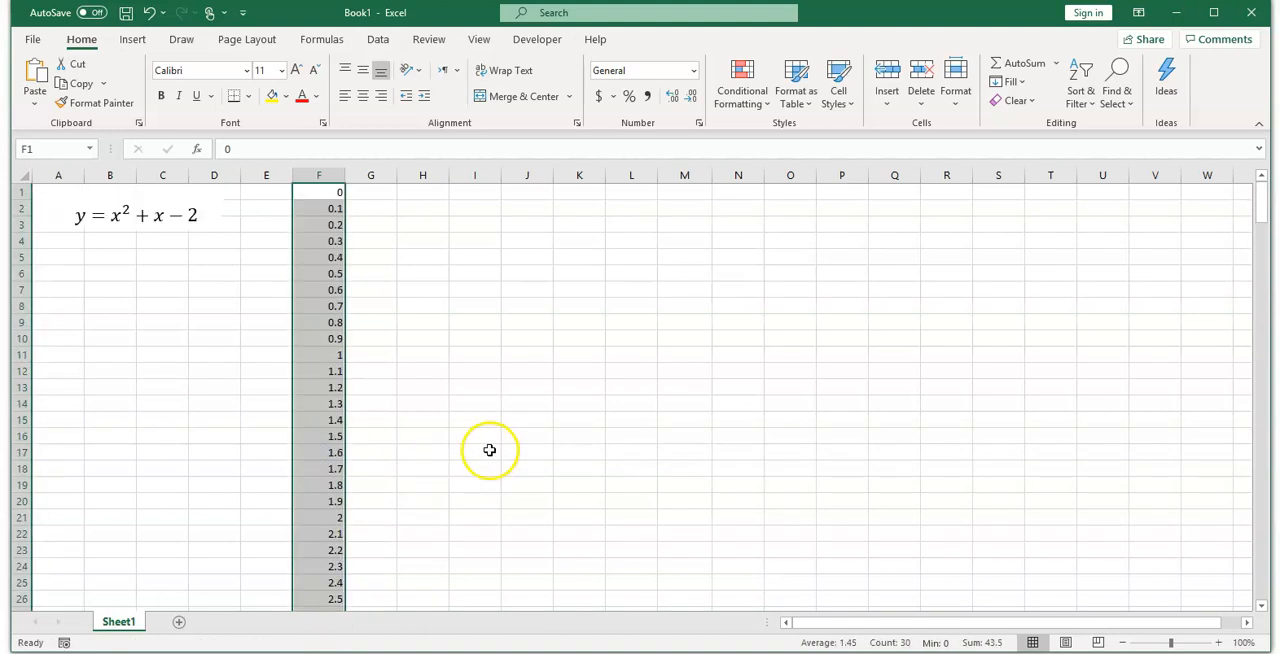
click(384, 193)
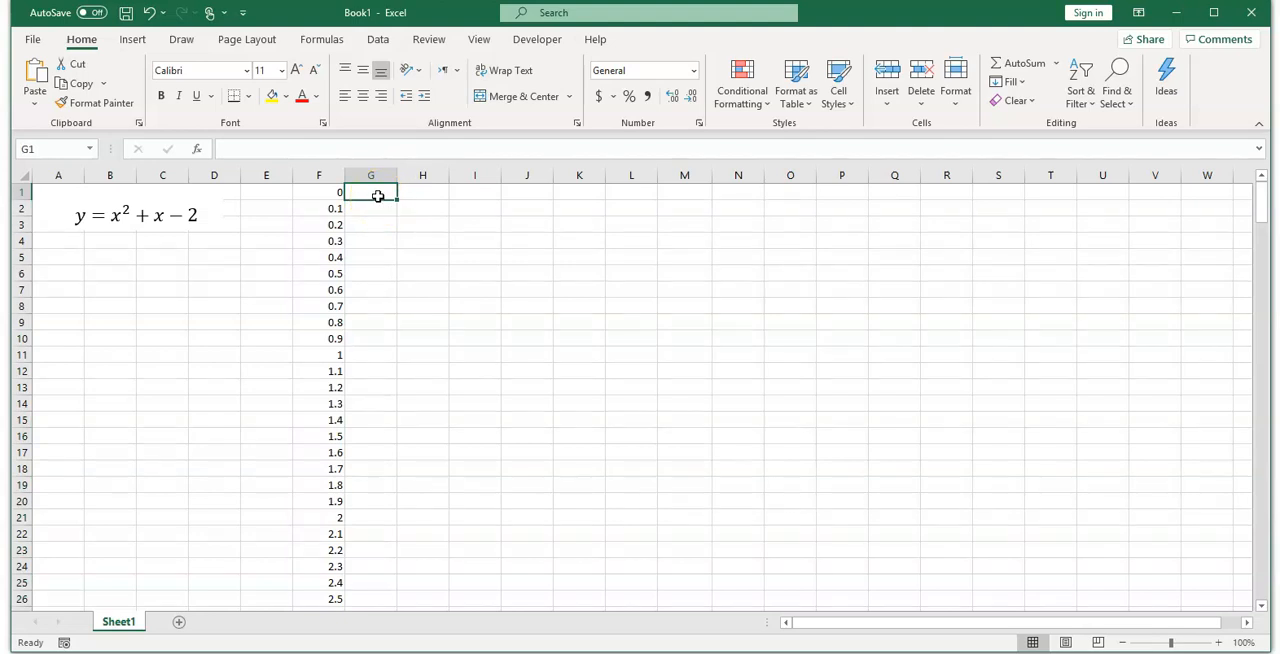
text(=)
click(322, 193)
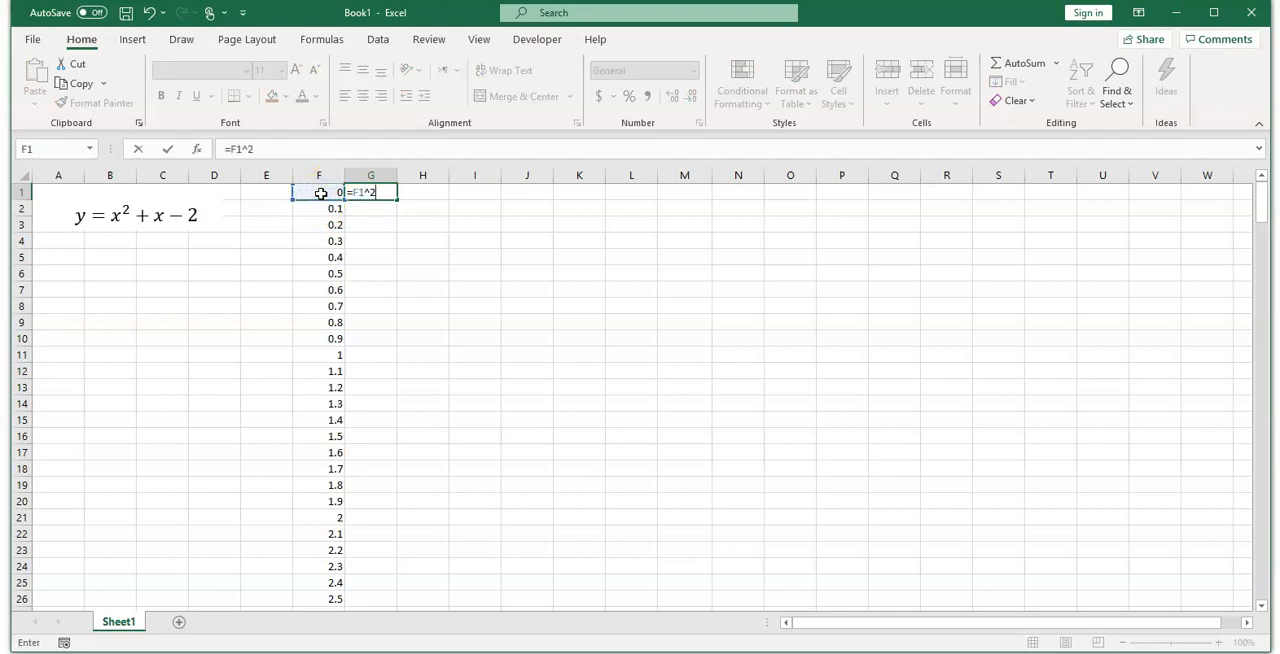
text(^2+)
click(321, 193)
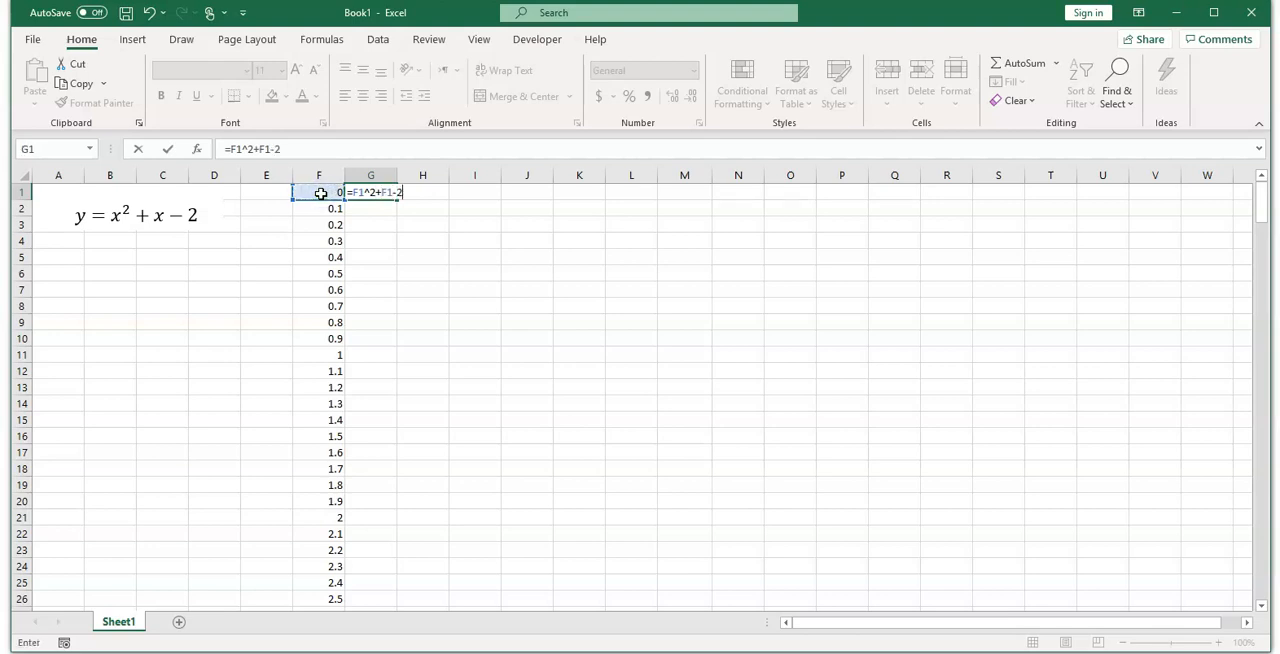
key(ctrl+Return)
Step: Fill the formula in G1 down column G alongside all the x values in column F
click(351, 191)
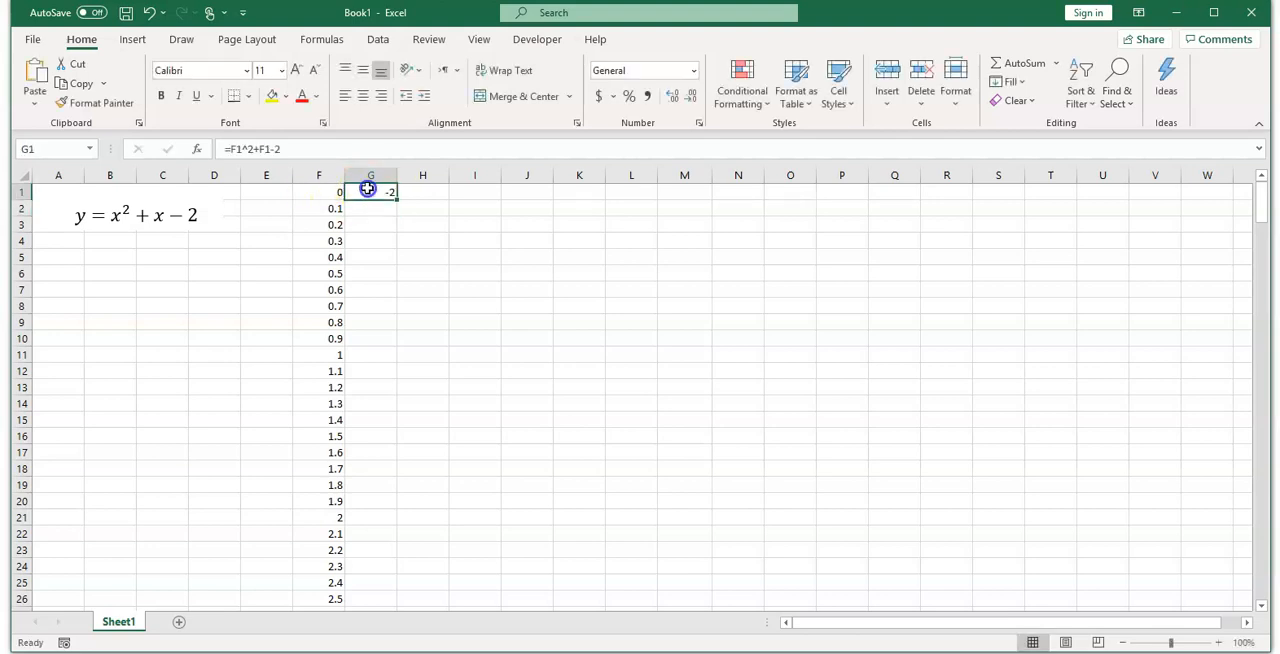
double_click(398, 200)
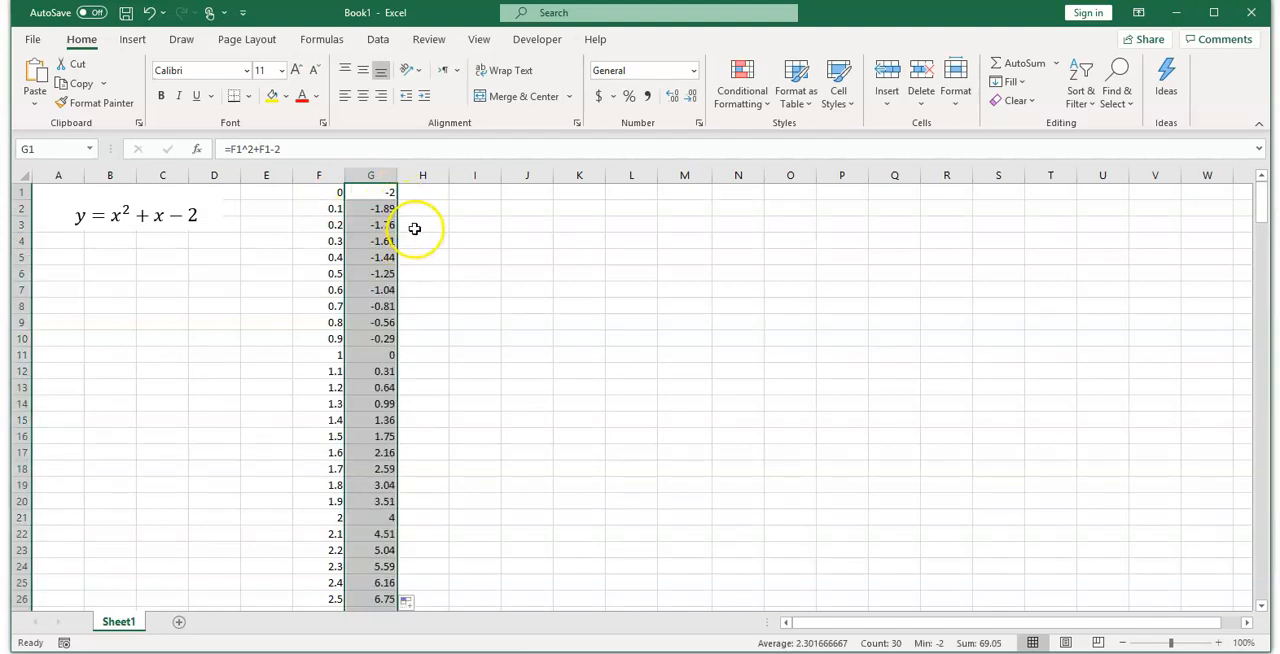
scroll(406, 209, down, 1)
scroll(405, 206, up, 1)
Step: Insert a markers-only scatter chart of the x values in column F against the y values in column G
click(320, 192)
key(ctrl+shift+Down)
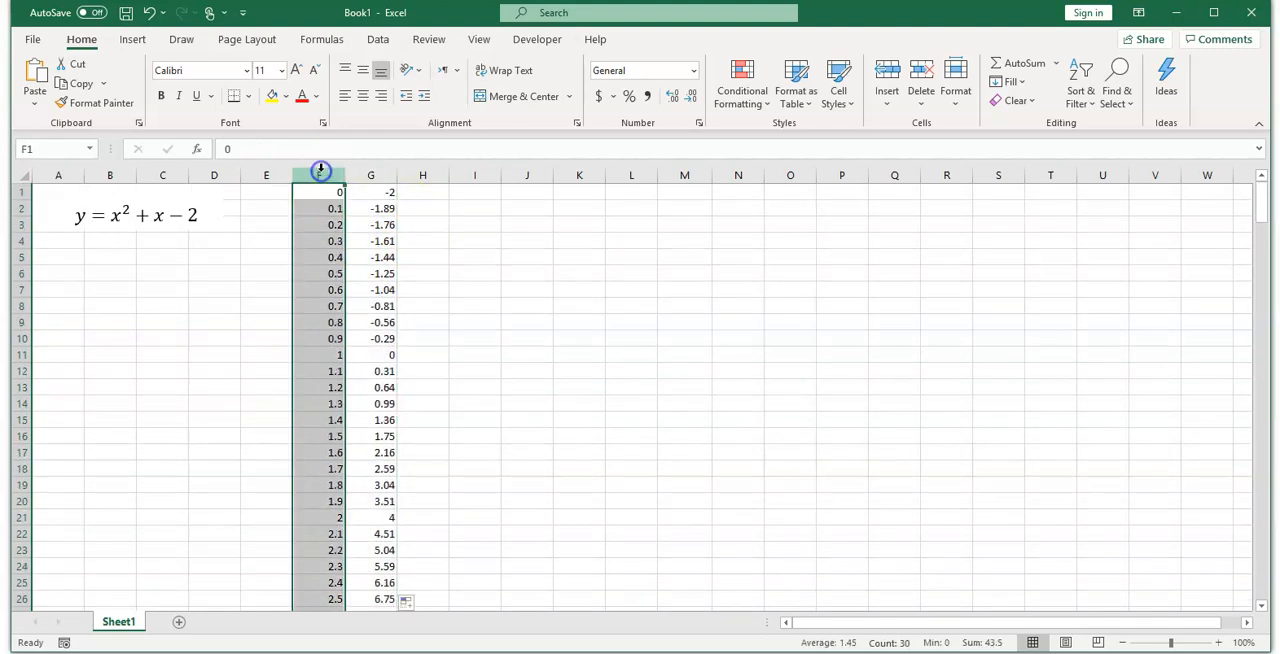
ctrl+click(368, 173)
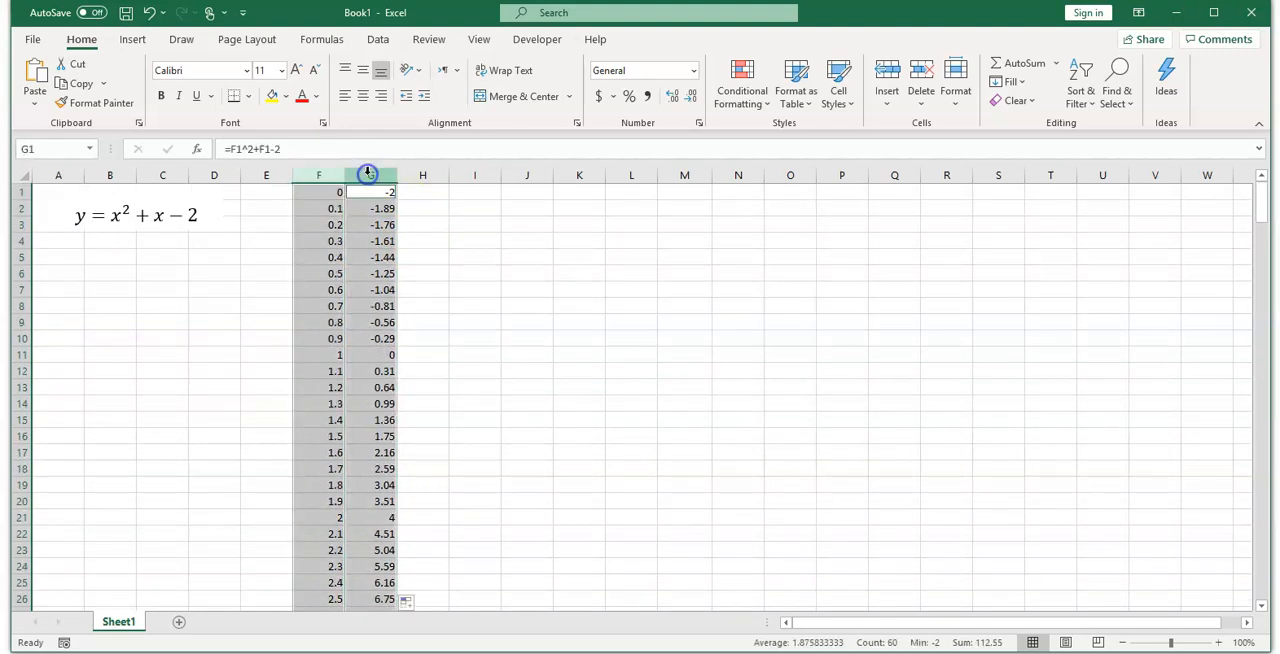
click(133, 38)
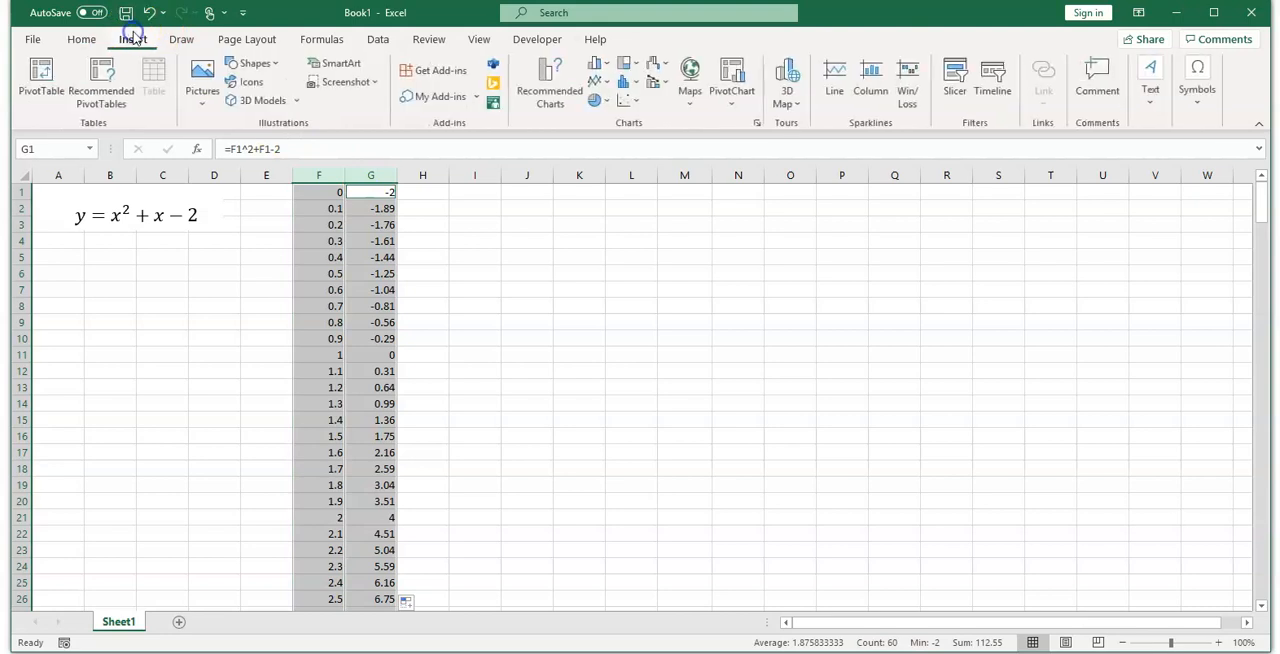
click(628, 100)
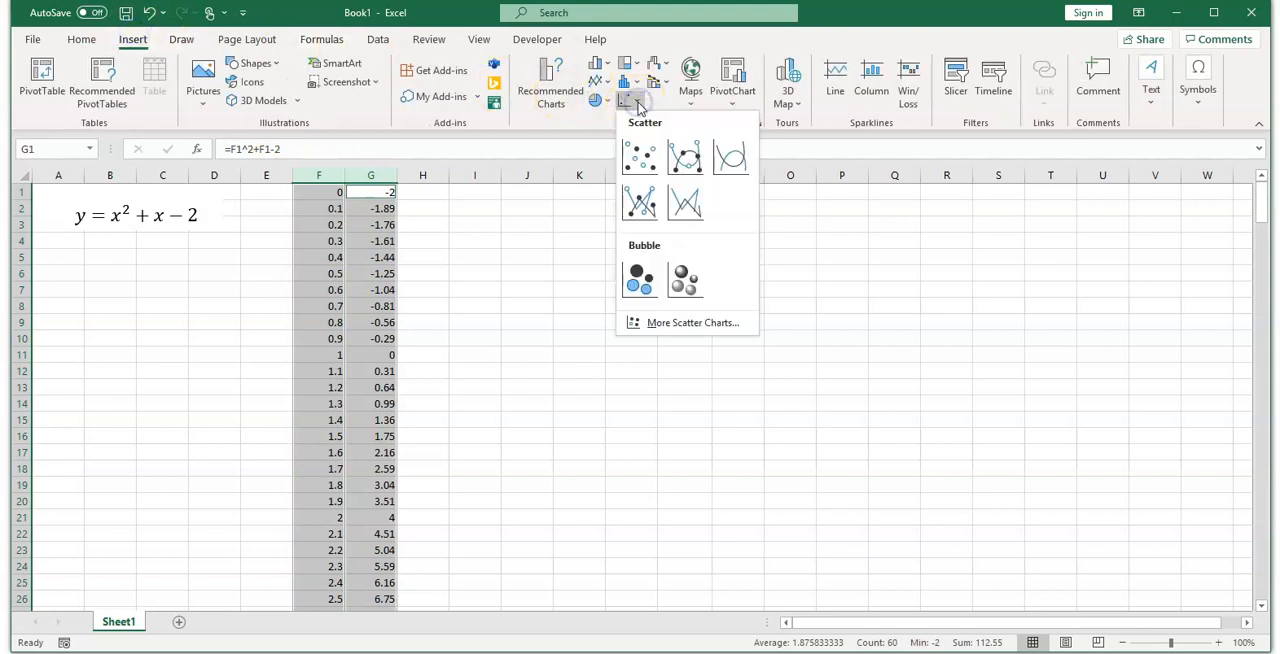
click(642, 160)
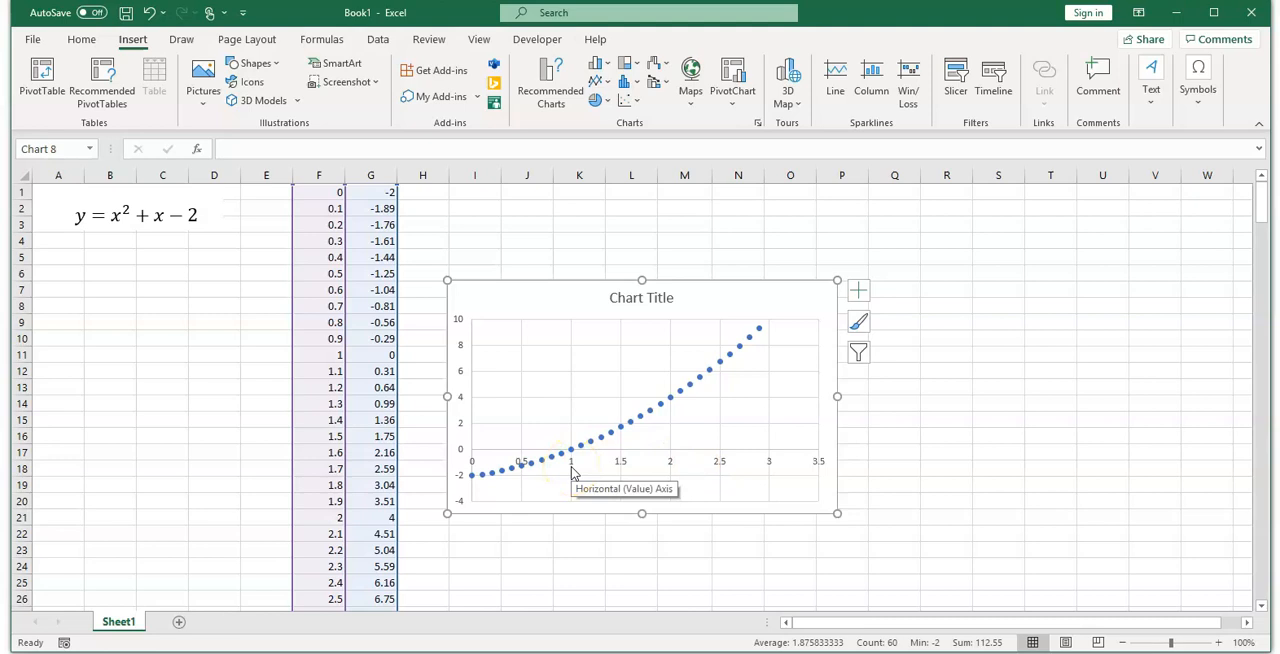
click(580, 337)
Step: Enter the headers "variable" in J1, "value" in K1, "equation" in M1 and "constraint" in N1
click(525, 194)
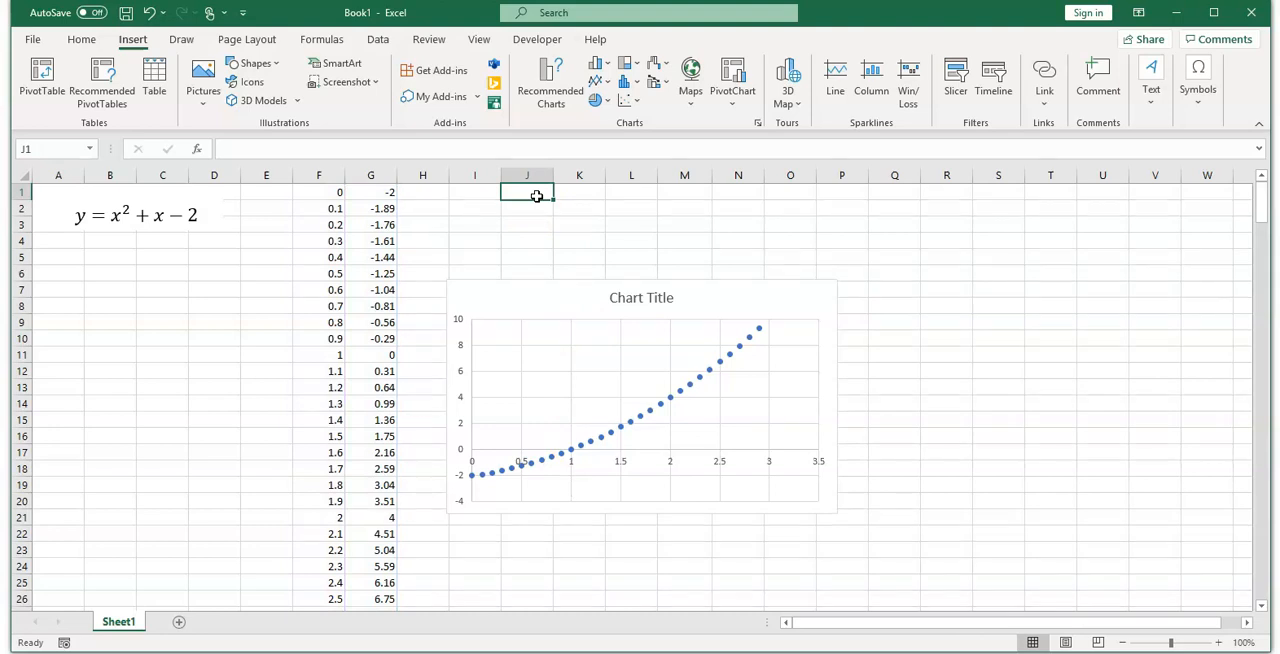
click(544, 194)
text(variable)
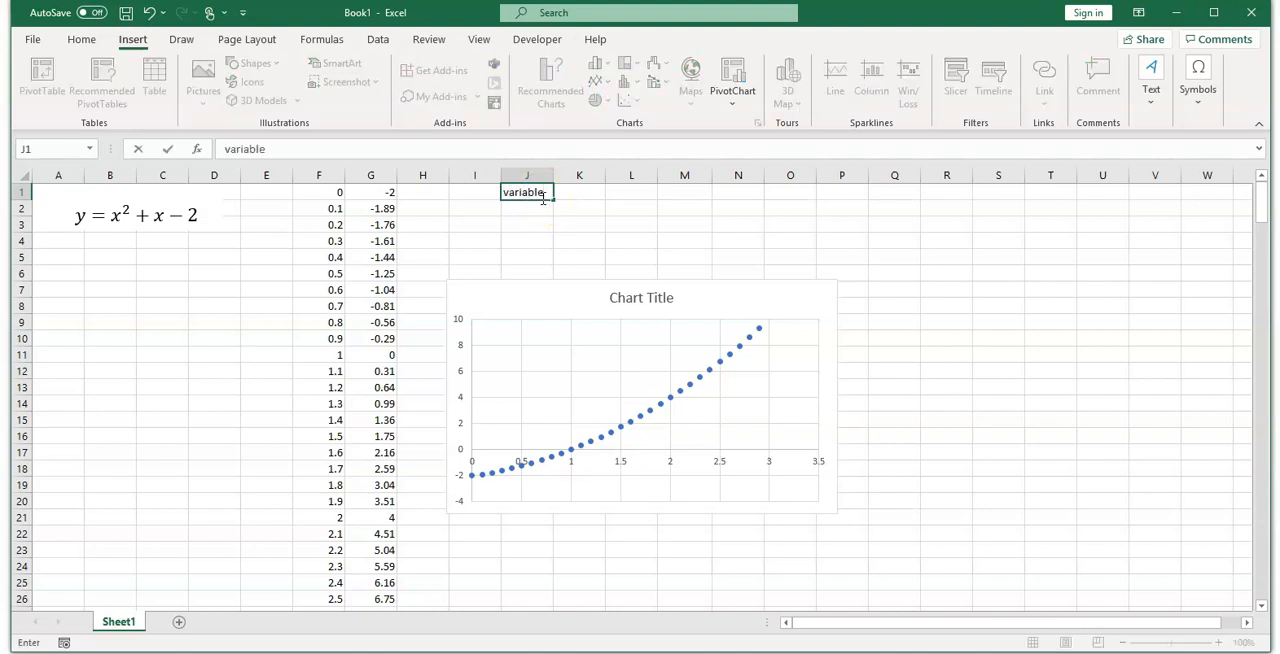
key(Tab)
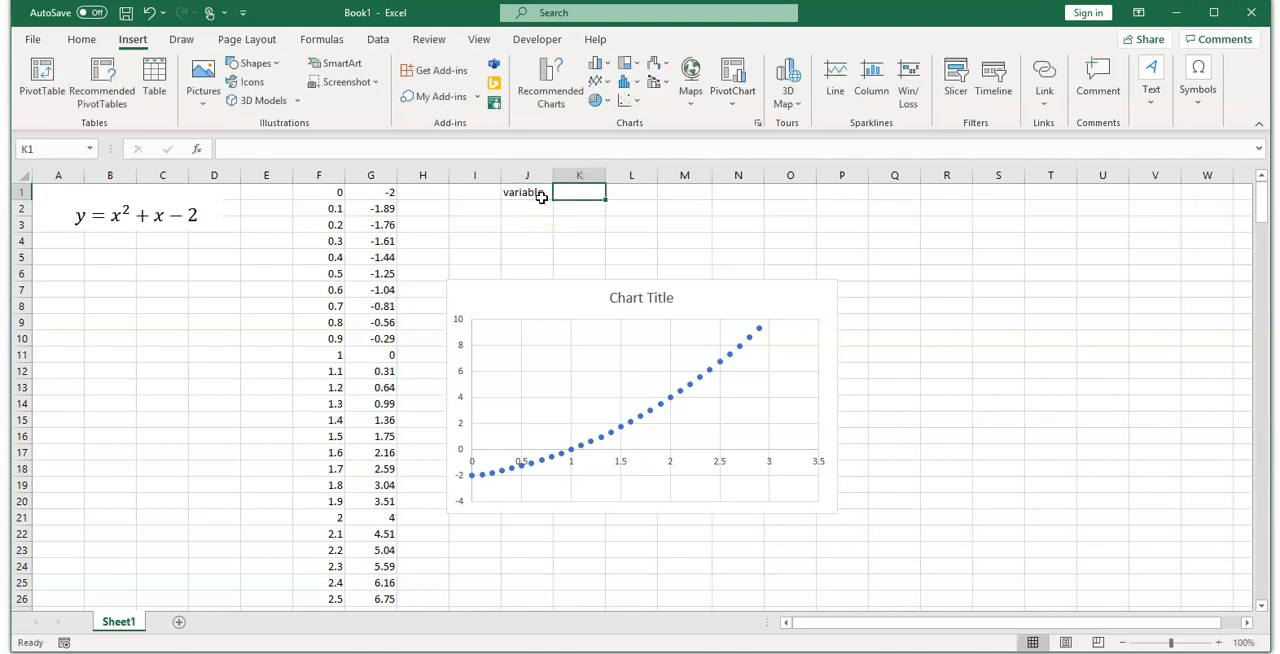
text(valu)
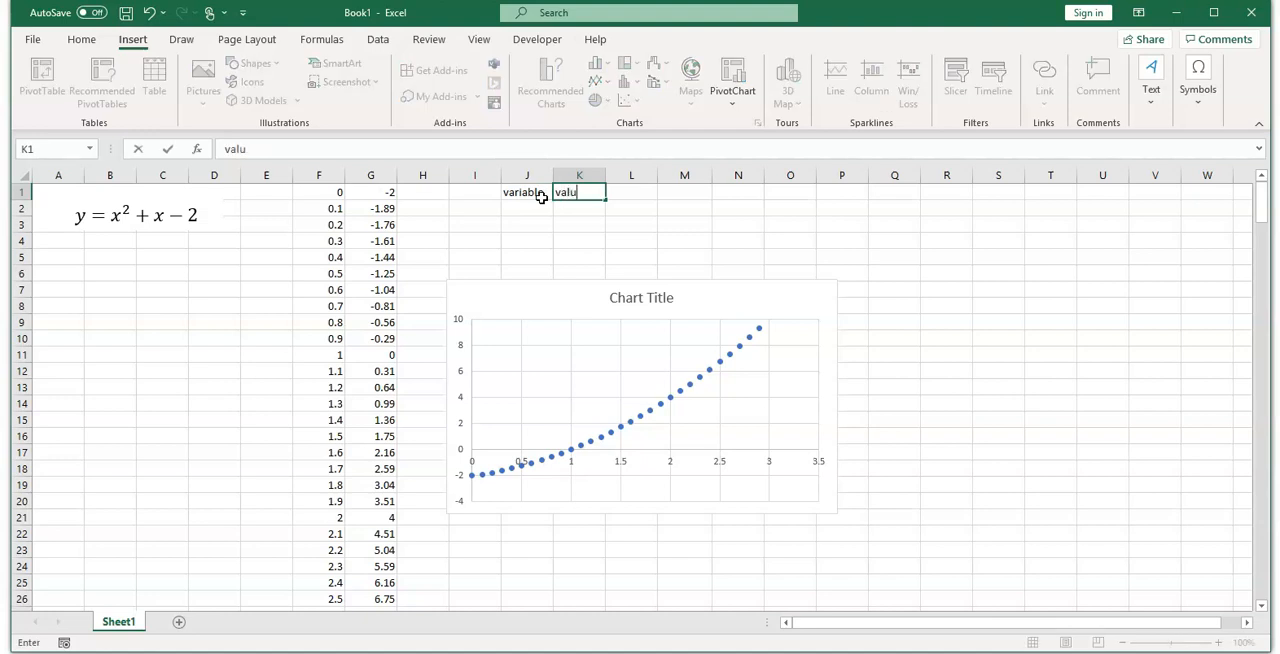
key(Tab)
key(Tab)
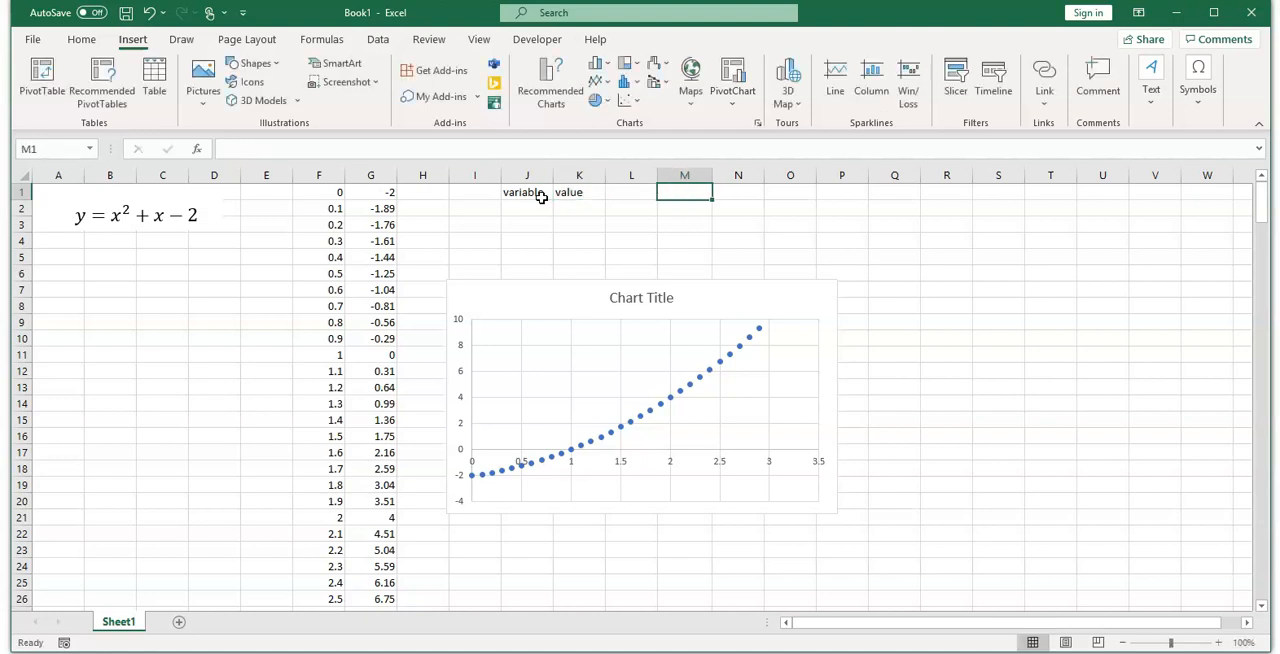
text(equatio)
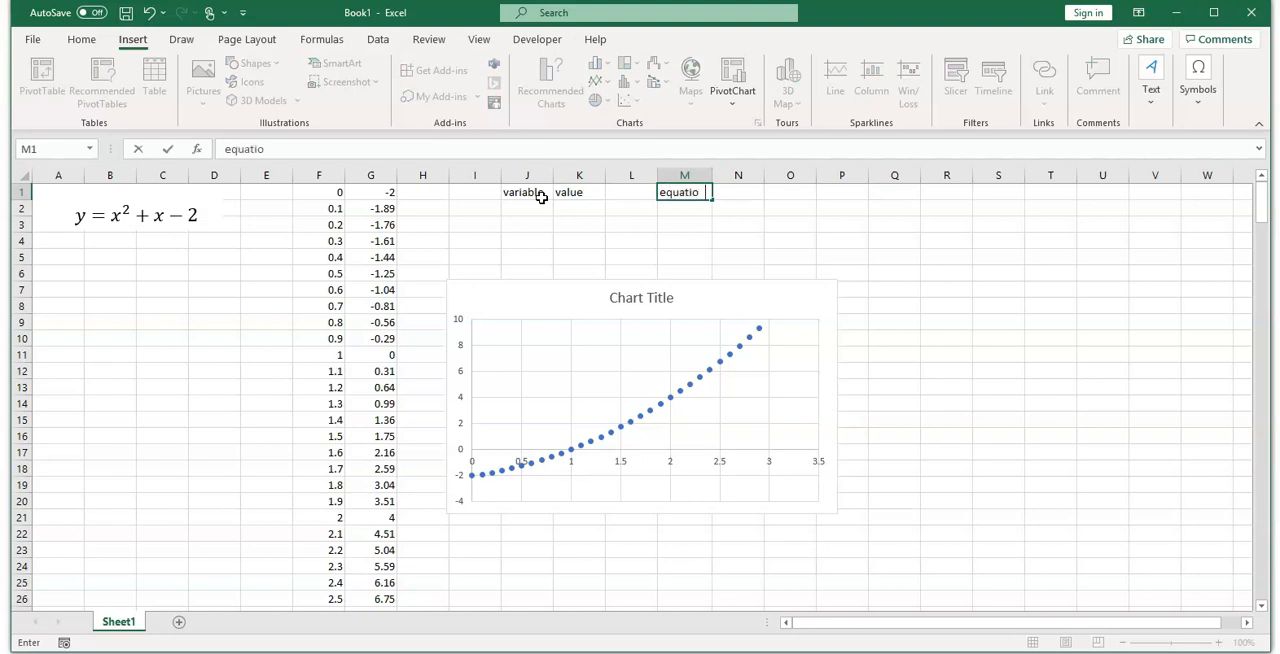
text(n)
key(Tab)
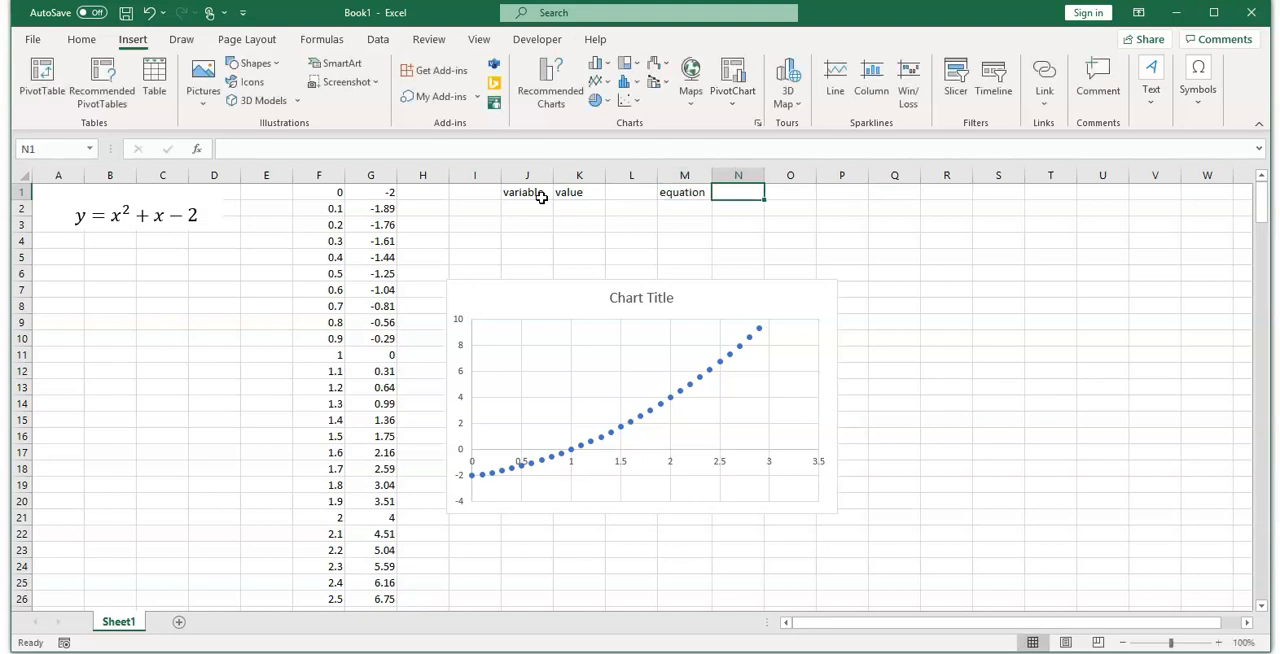
text(constraint)
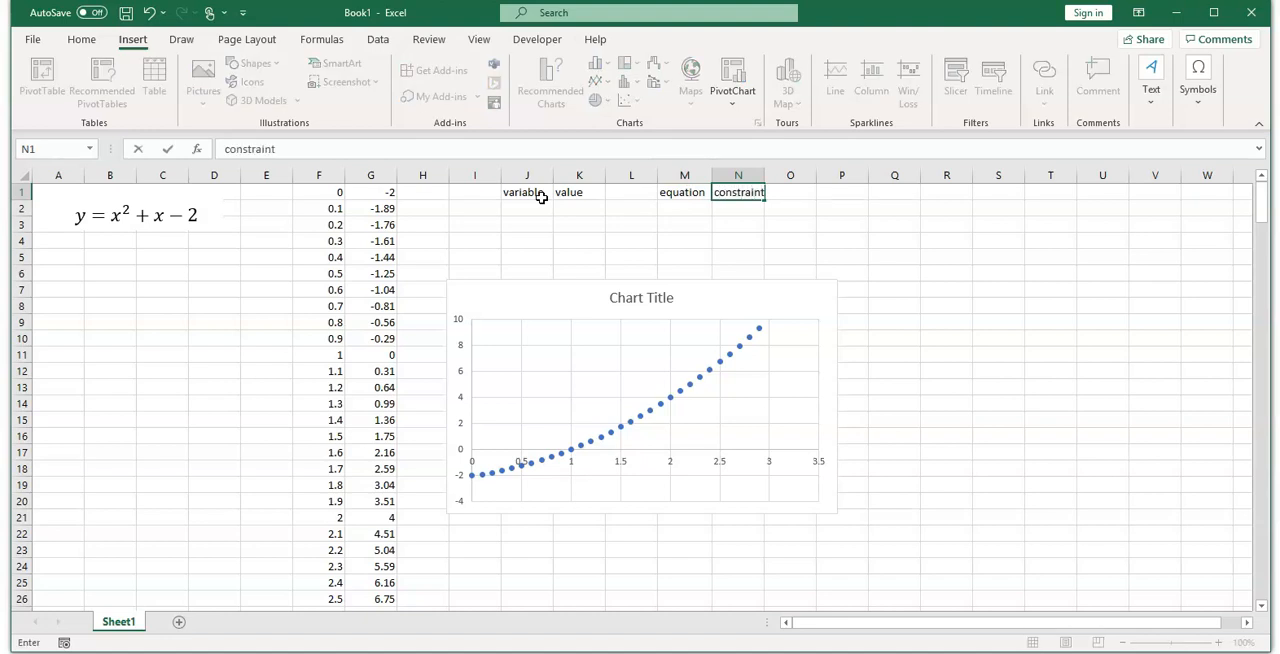
Step: Enter x as the variable in J2 and 0 as its starting value in K2
click(524, 207)
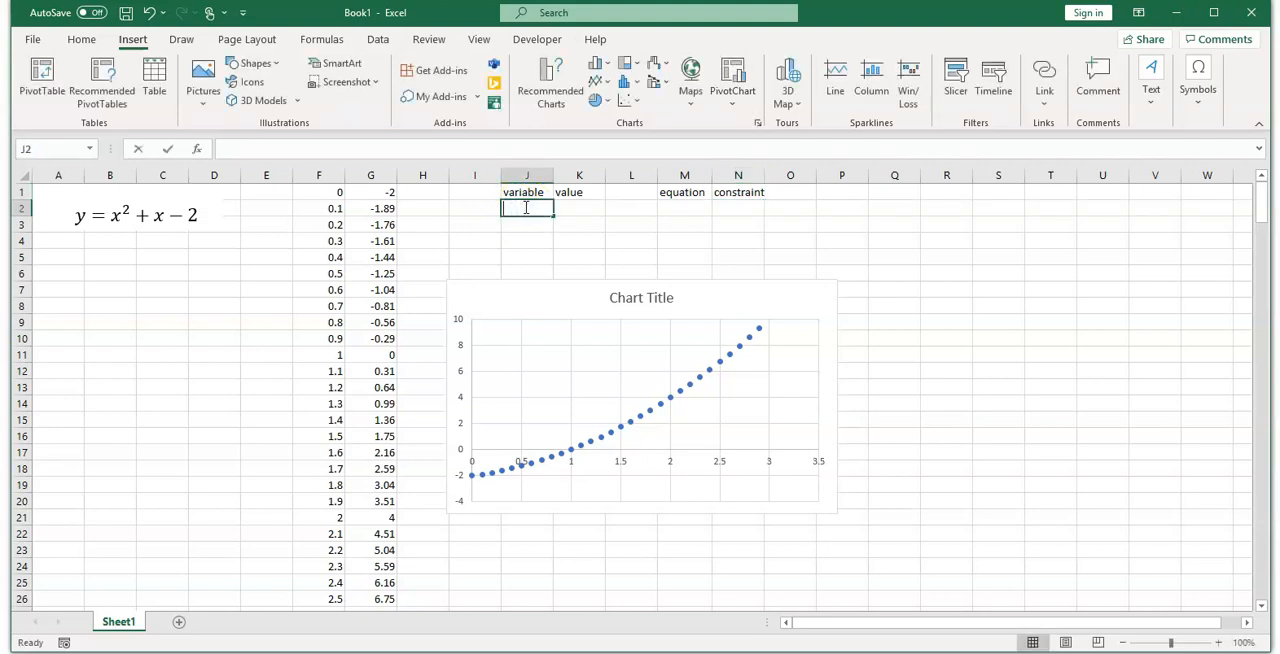
text(x)
click(591, 208)
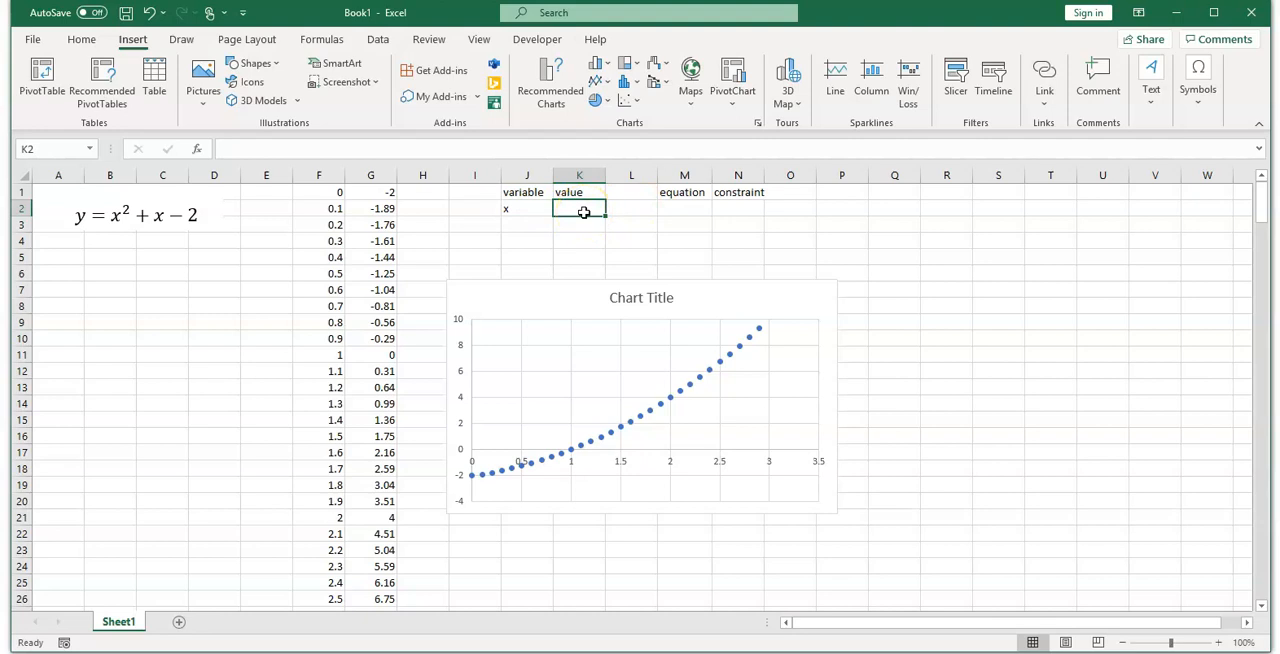
text(0)
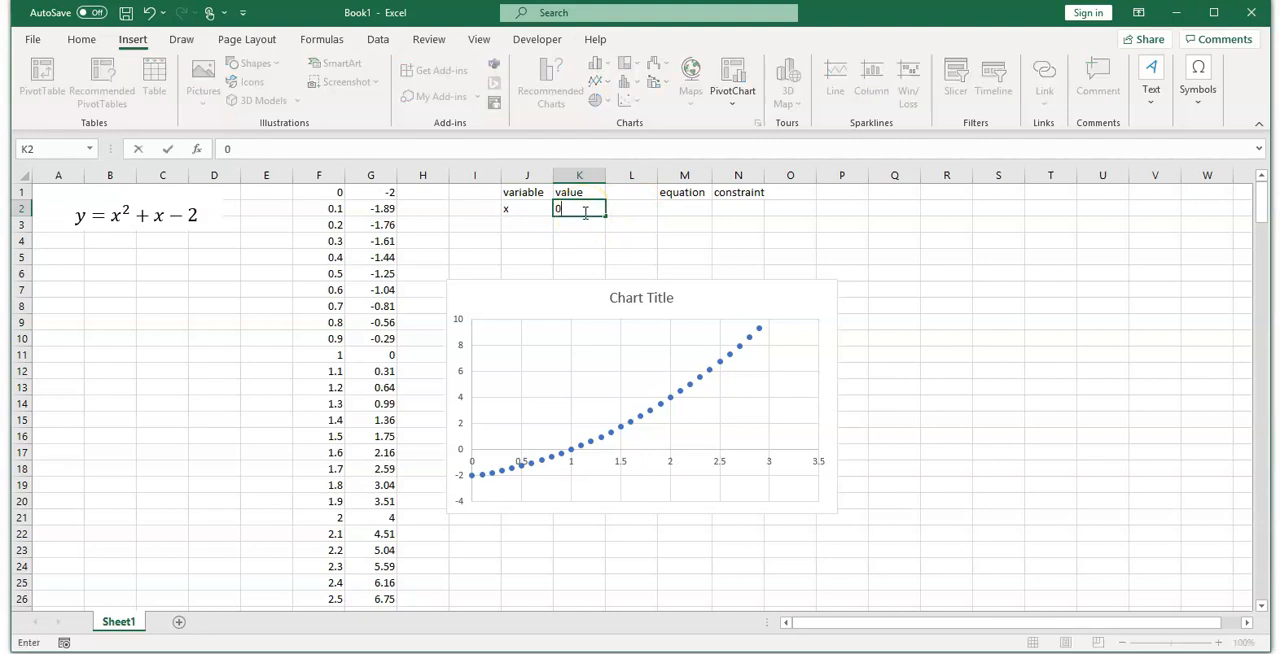
Step: Enter the formula =K2^2+K2-2 in cell M2 under the equation header
click(683, 204)
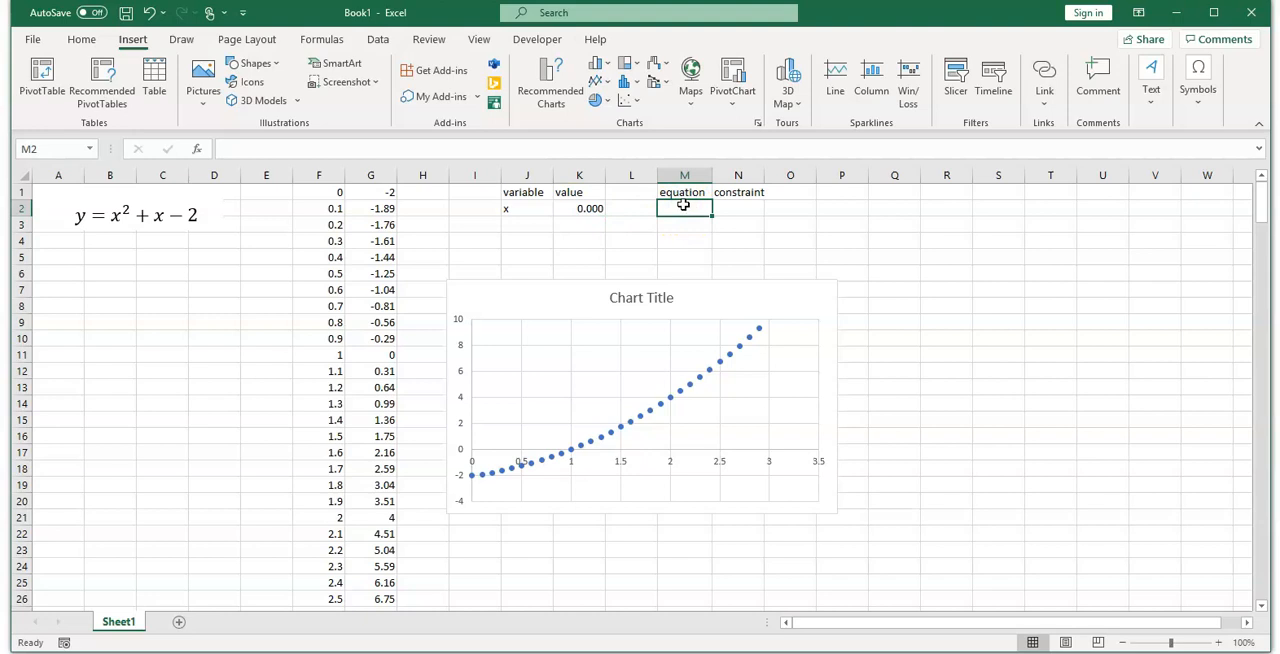
text(=)
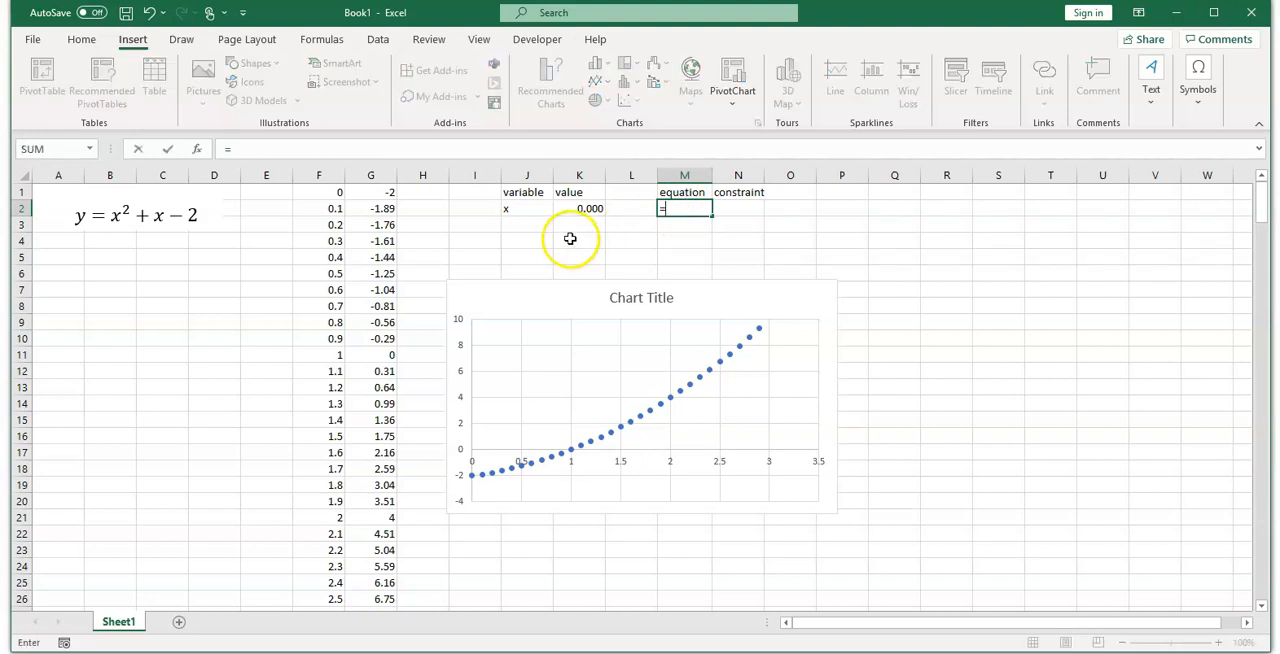
click(585, 209)
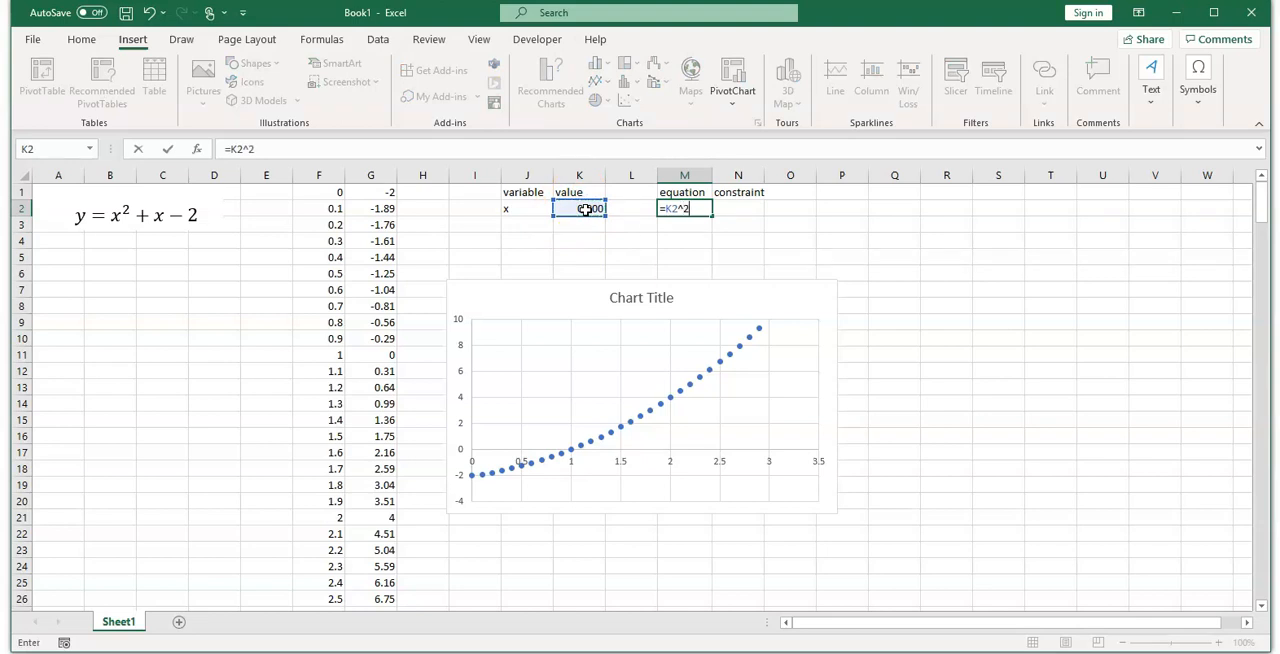
text(^2+)
click(587, 208)
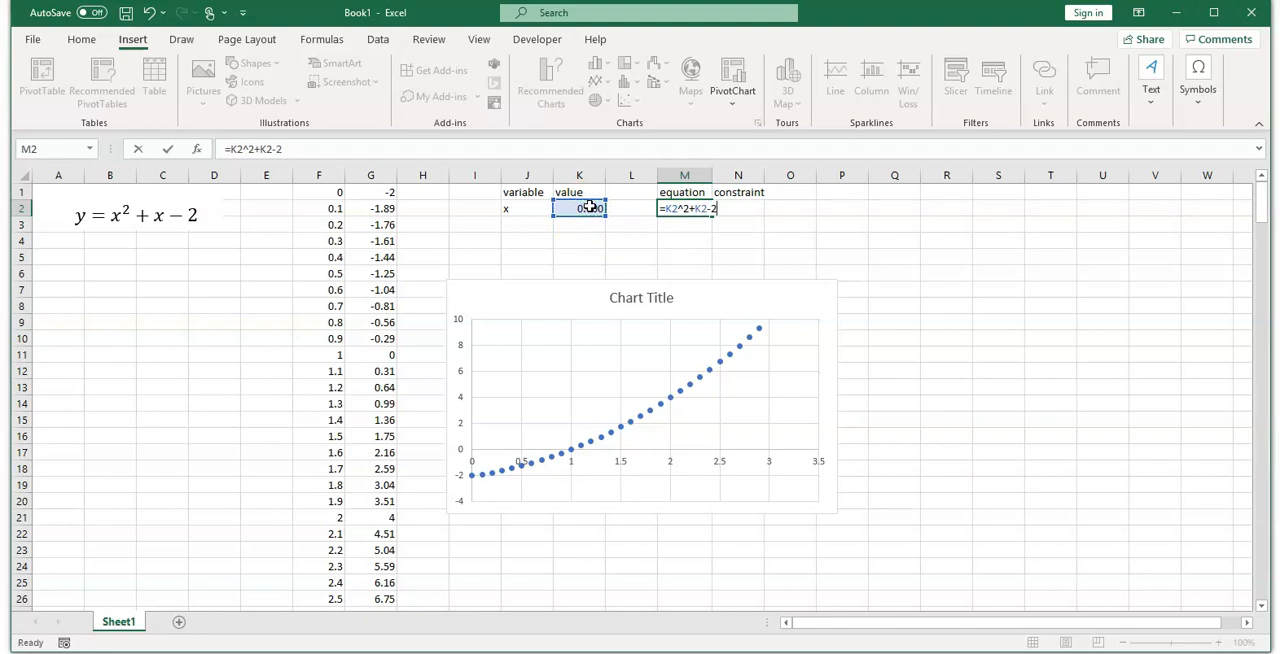
text(-2)
key(Return)
Step: Enter 0 in cell N2 under the constraint header
click(748, 209)
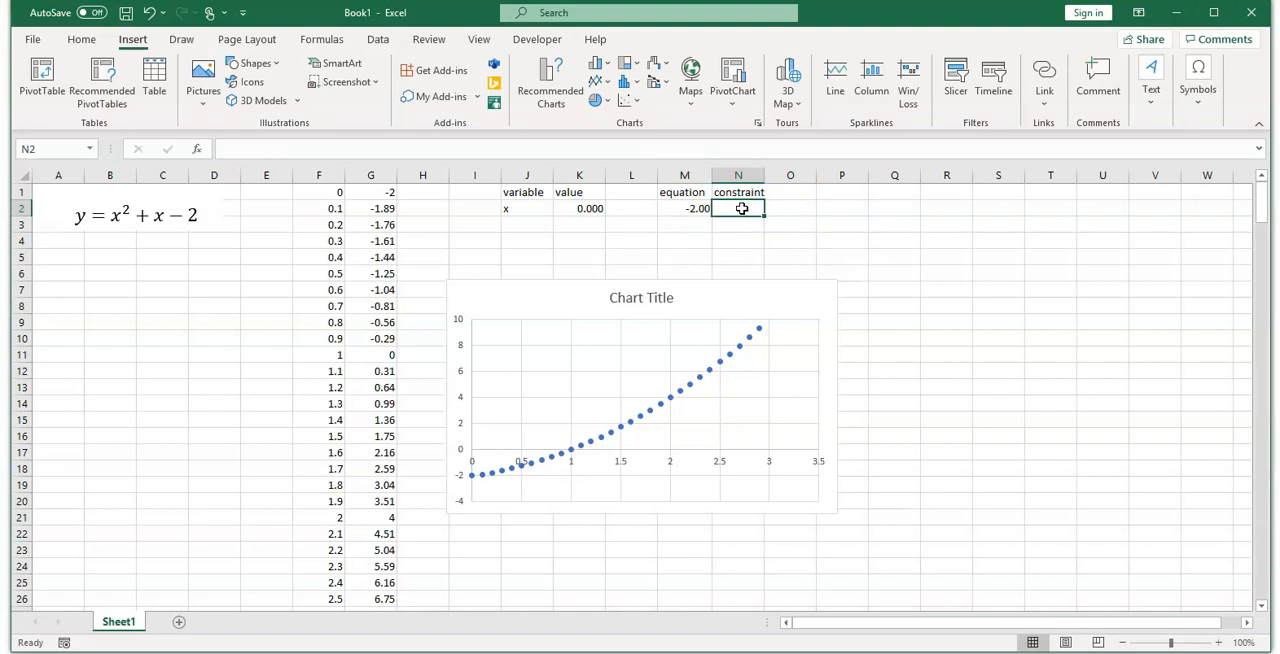
text(0)
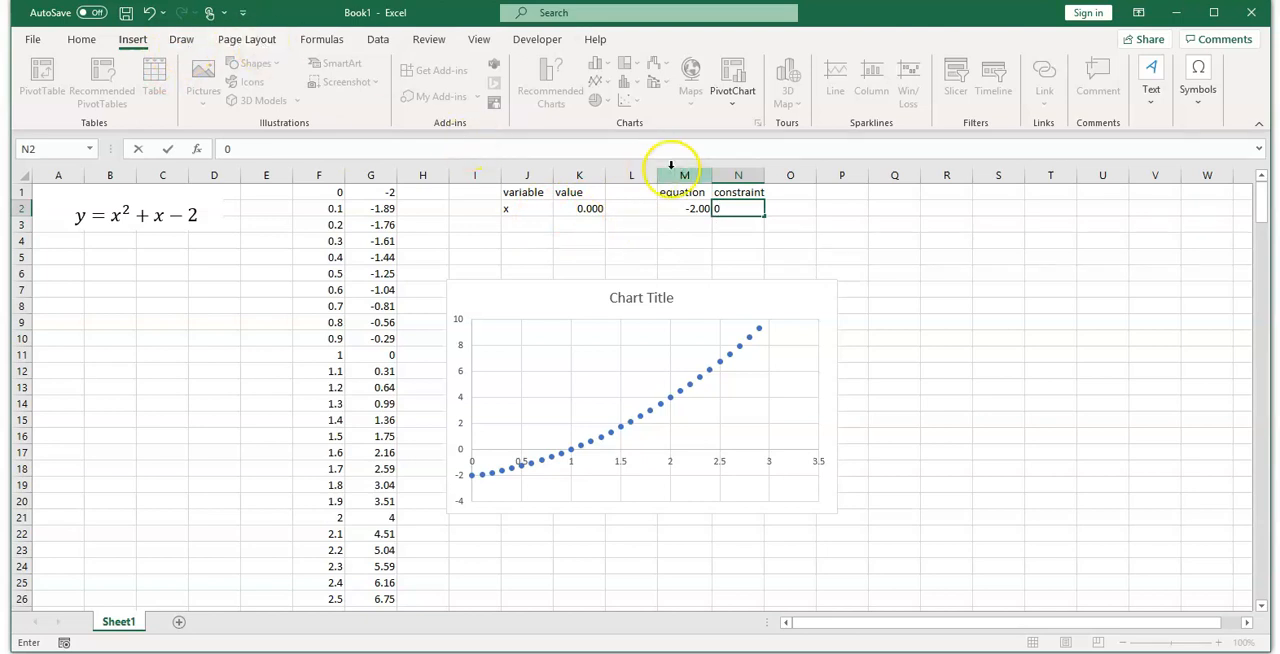
key(Return)
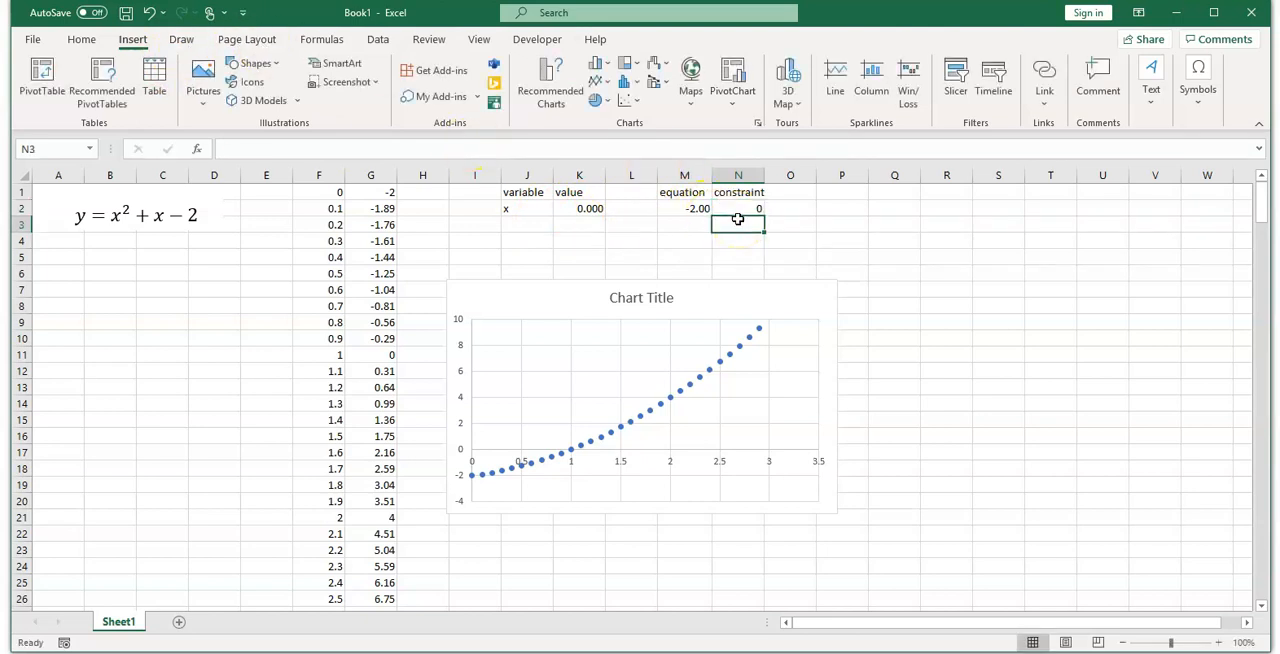
Step: Start a Goal Seek analysis with the equation cell M2 as the set cell
click(377, 39)
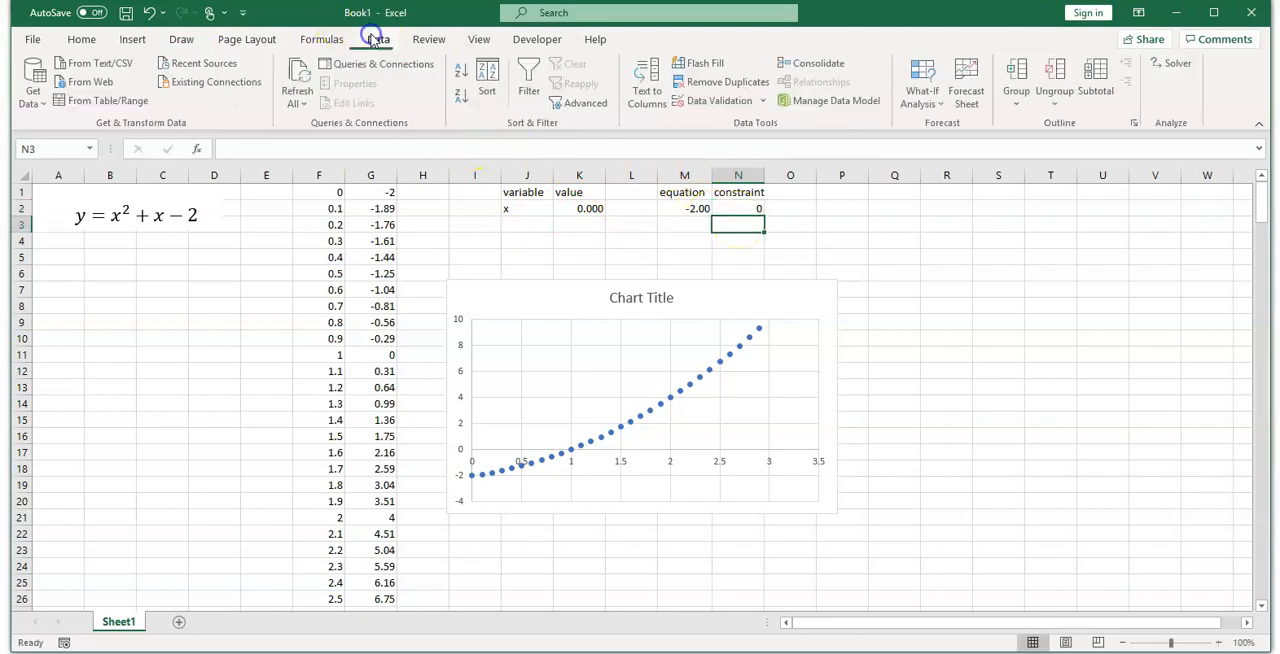
click(935, 104)
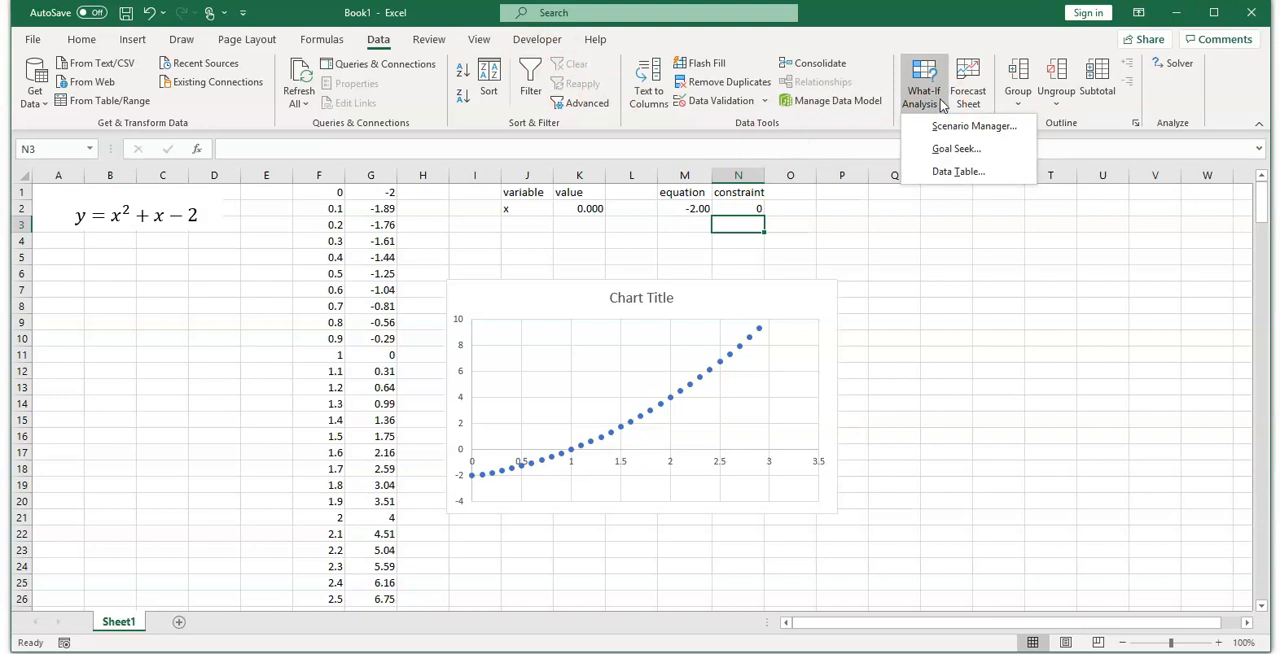
click(956, 149)
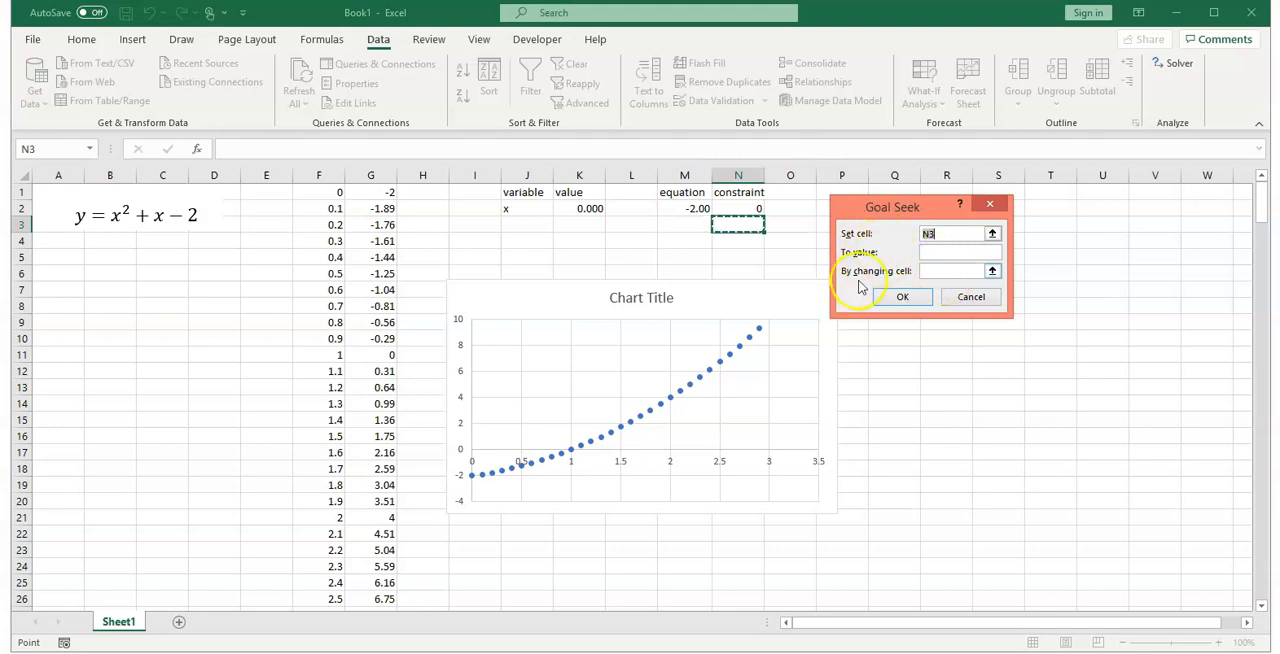
click(993, 234)
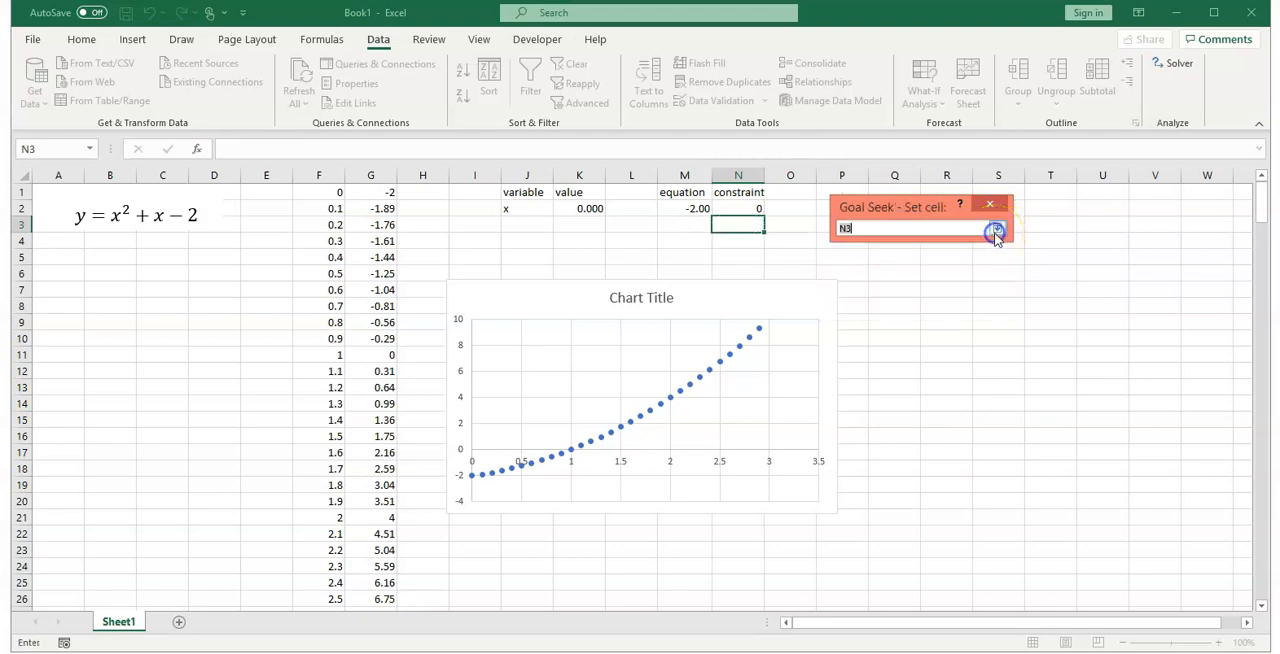
click(690, 208)
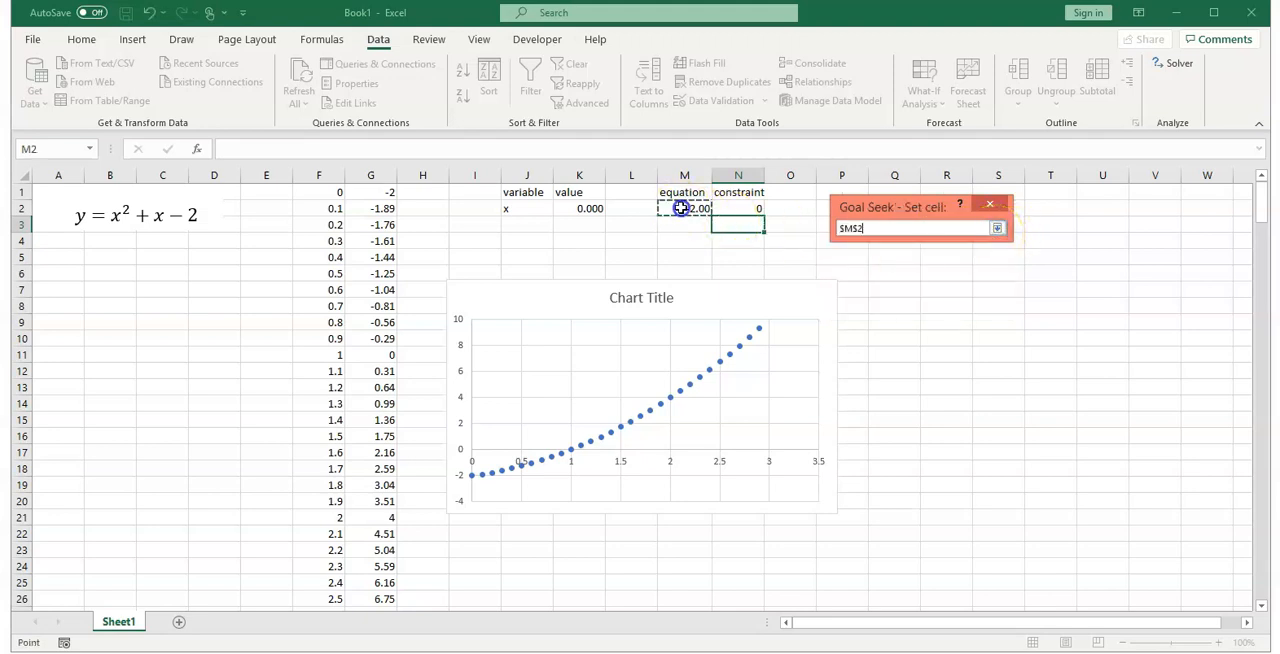
click(997, 228)
Step: Seek the value 0 by changing cell K2, run the Goal Seek and accept the solution
click(926, 256)
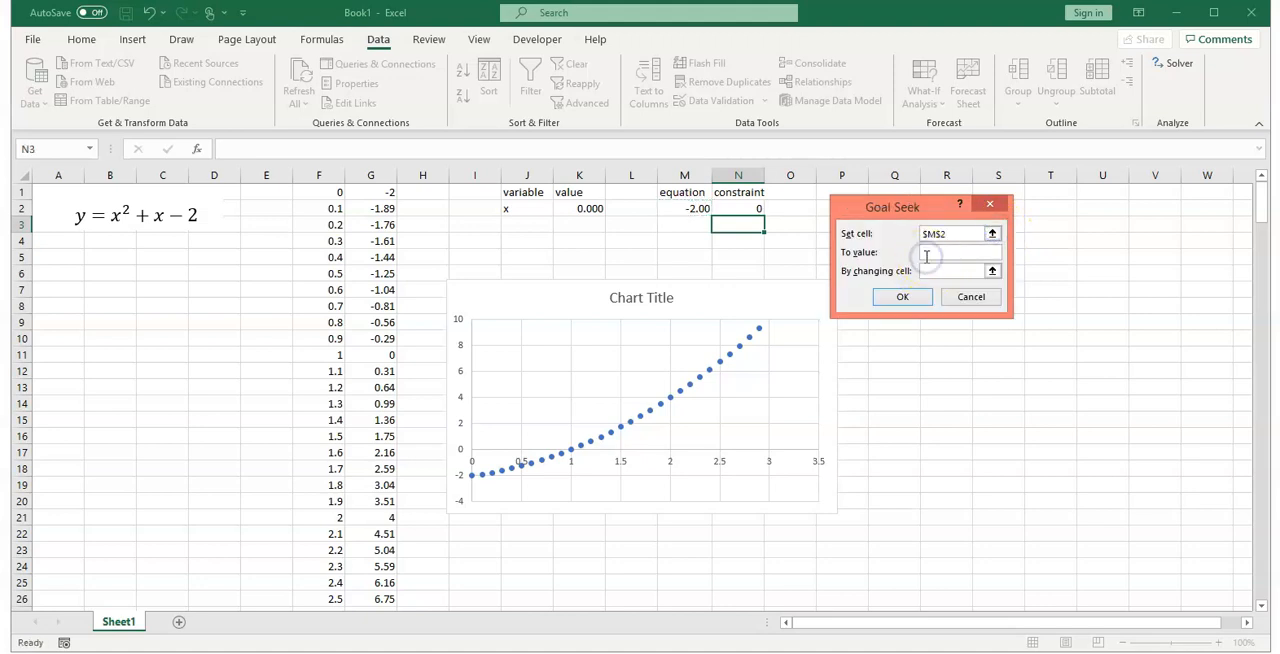
text(0)
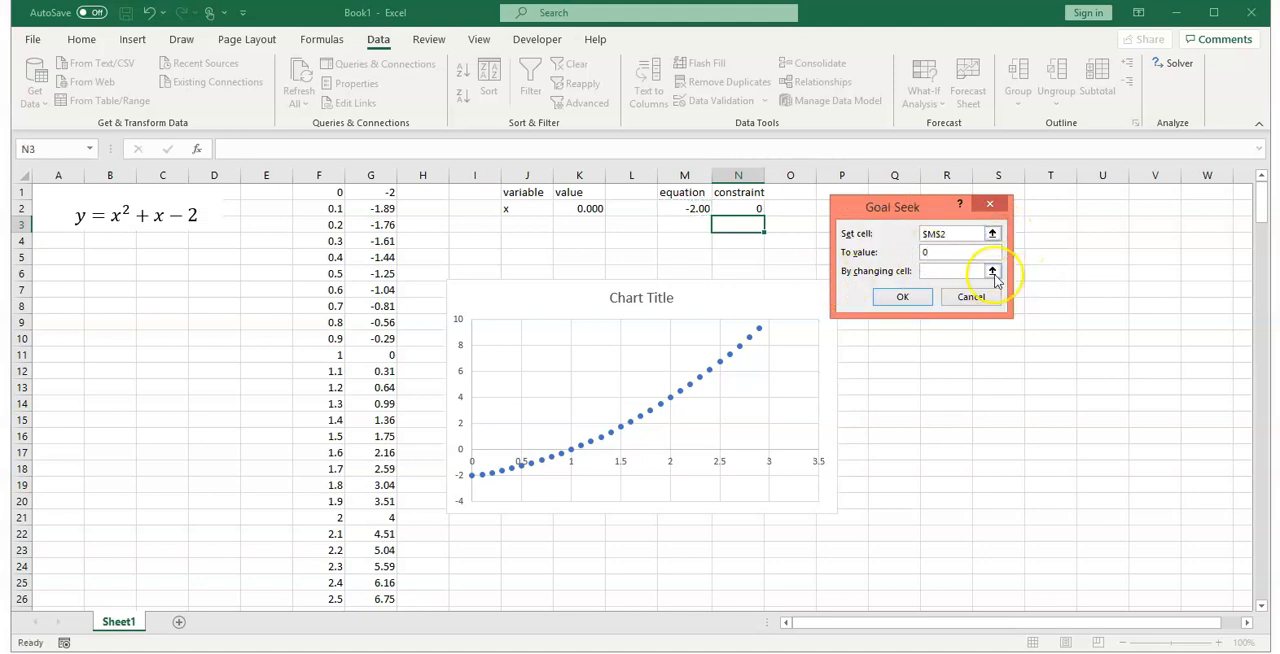
click(993, 271)
click(583, 209)
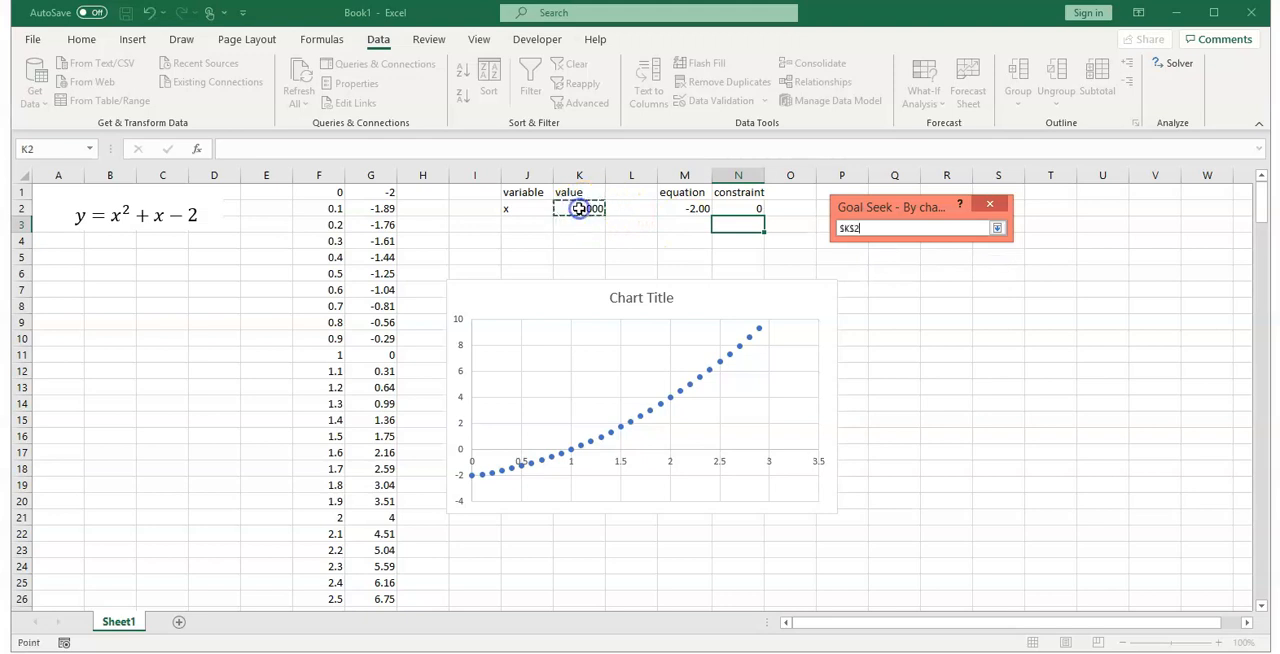
click(997, 228)
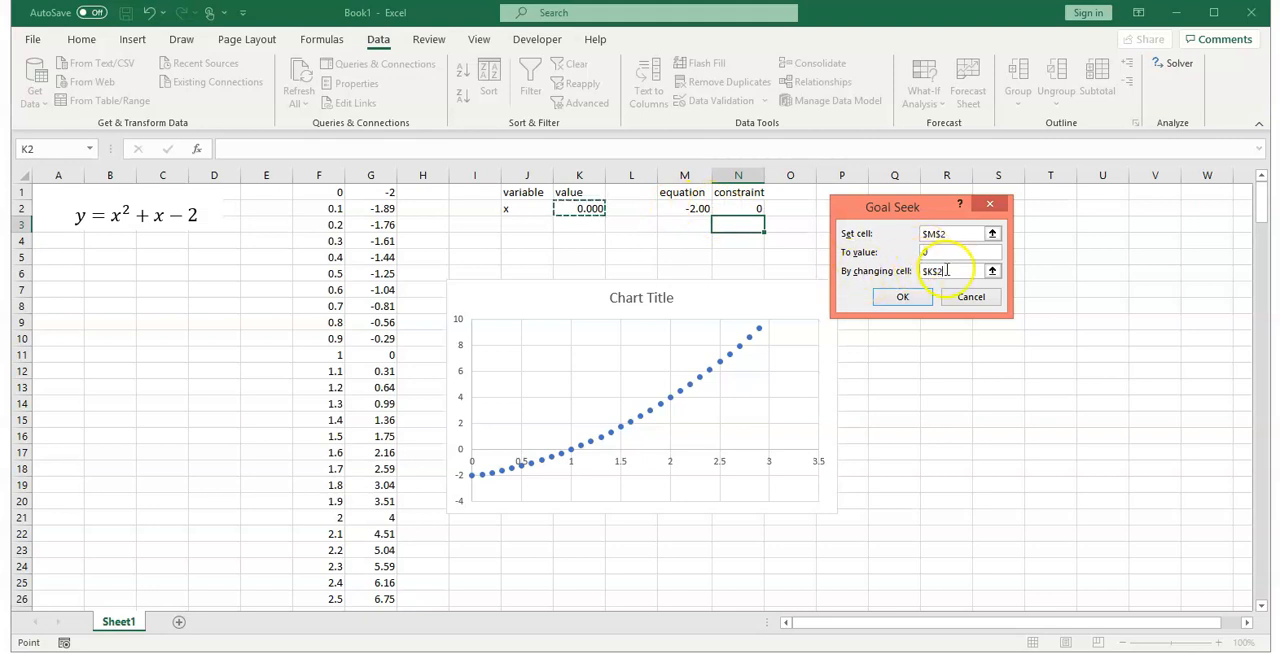
click(903, 297)
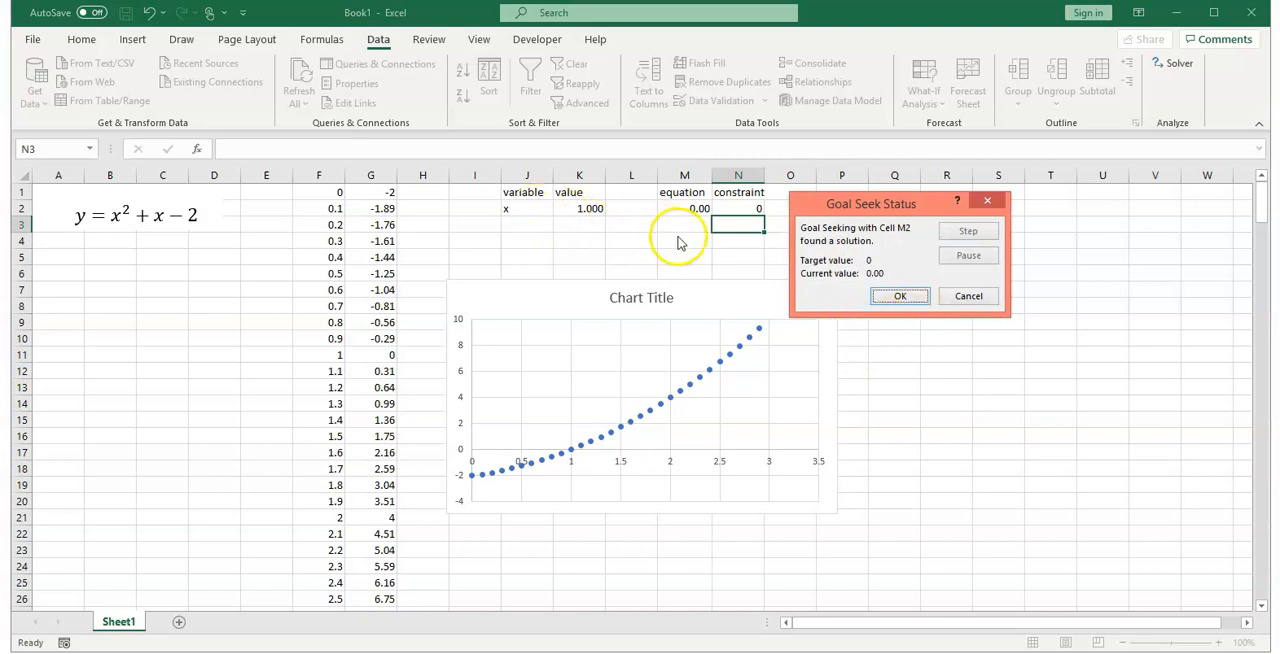
click(912, 299)
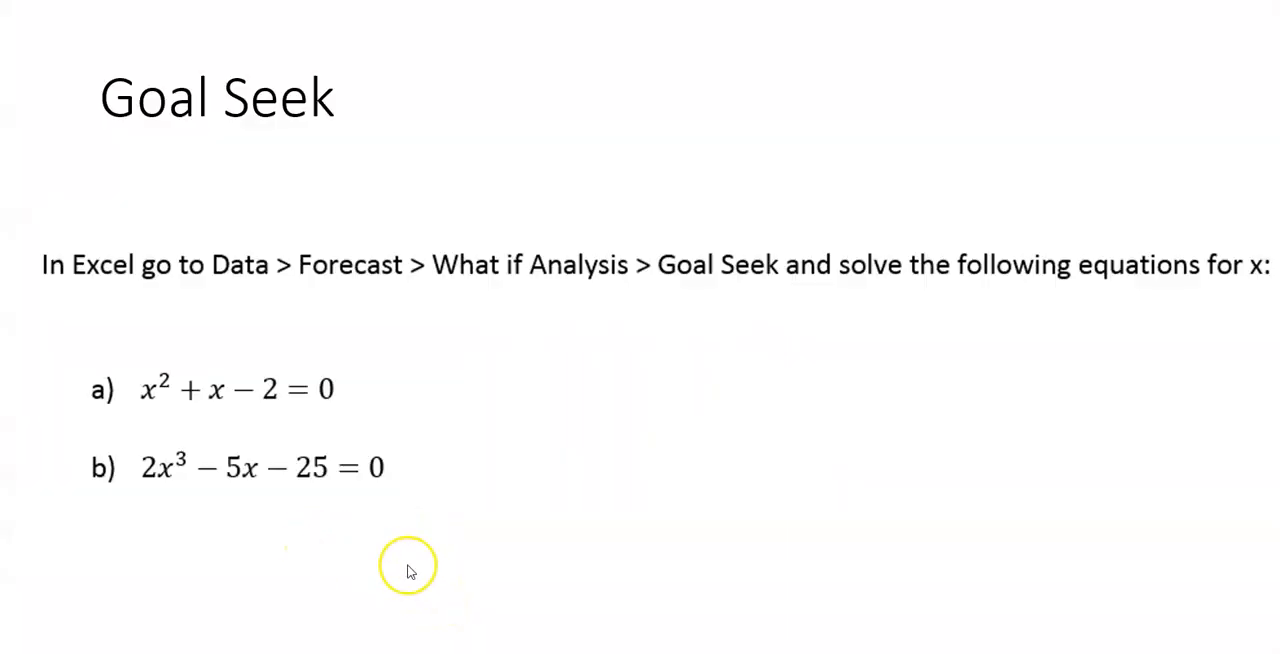
click(257, 515)
click(320, 554)
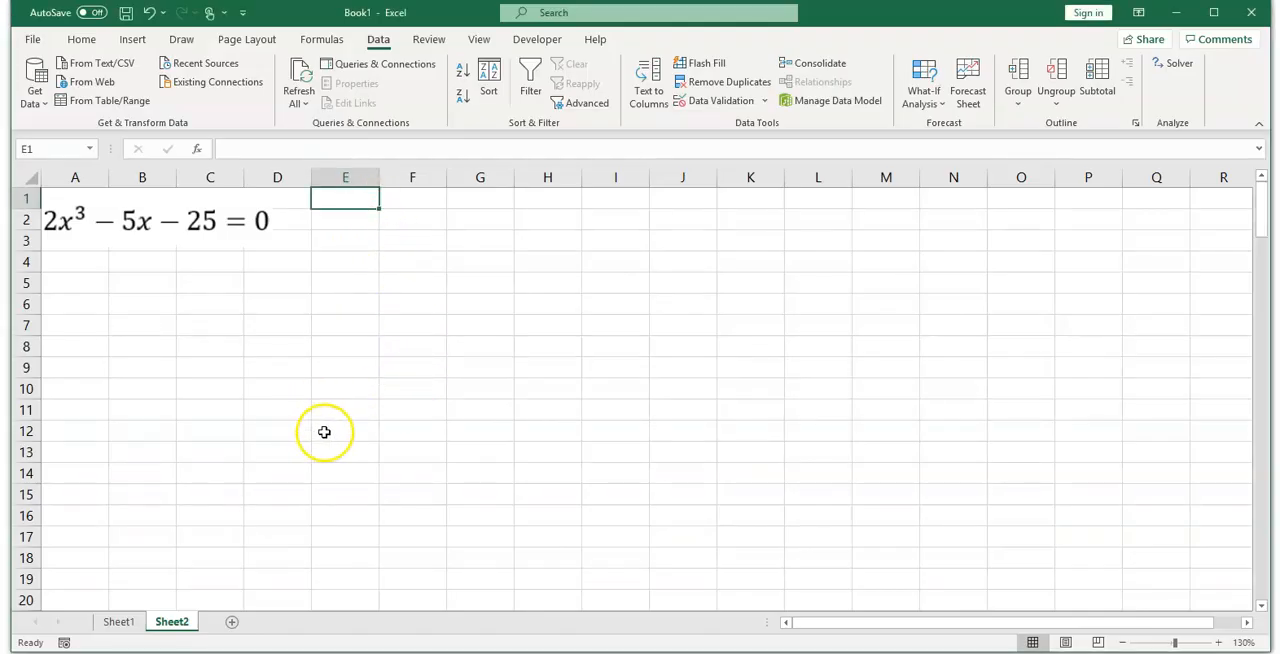
Step: Enter the first x values of the cubic equation on Sheet2, -5 in F1 and -4.9 in F2
click(423, 203)
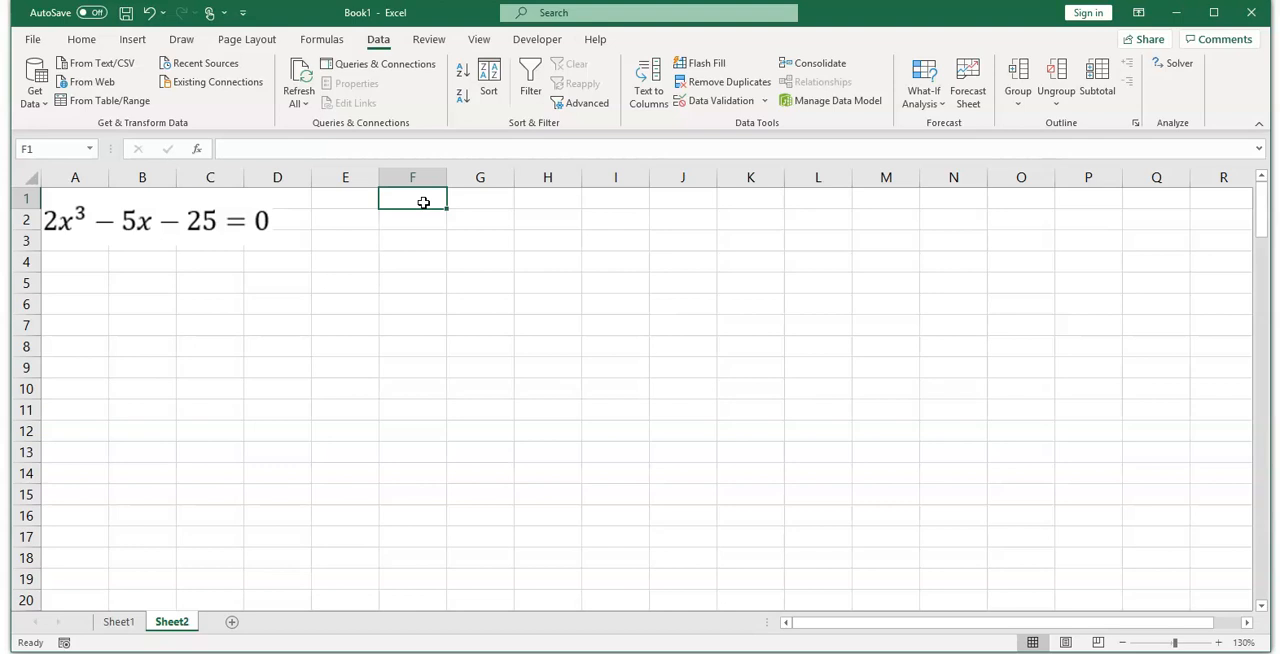
text(-)
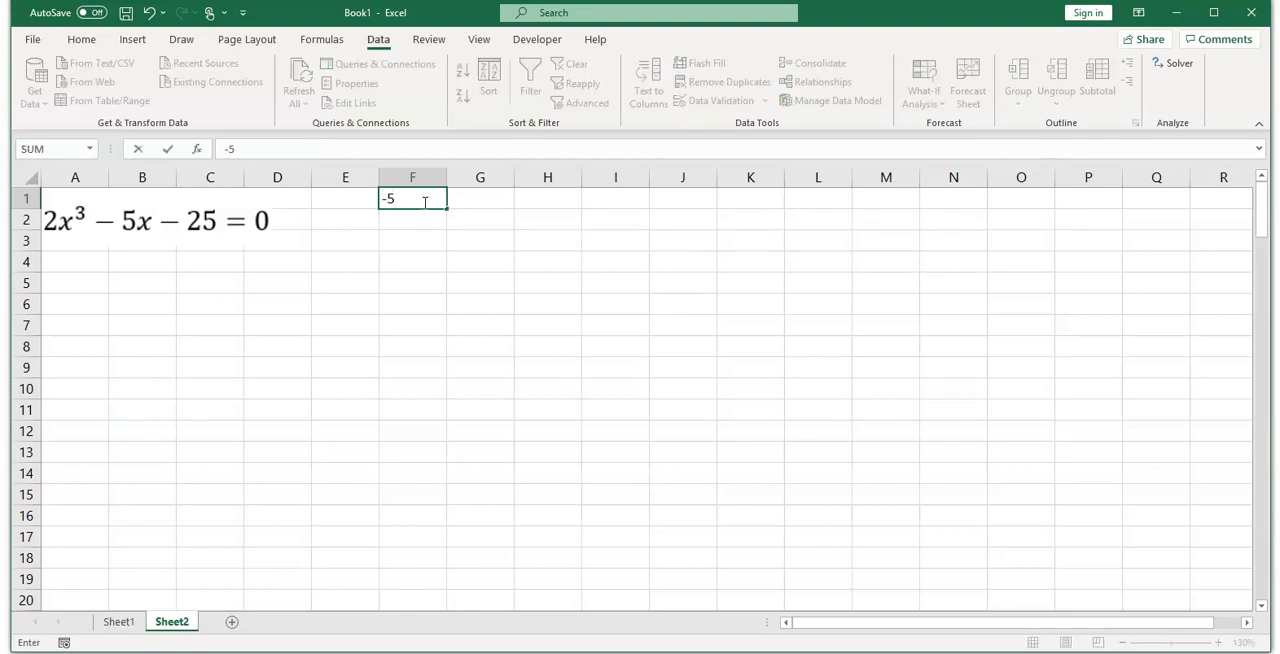
text(5)
key(Return)
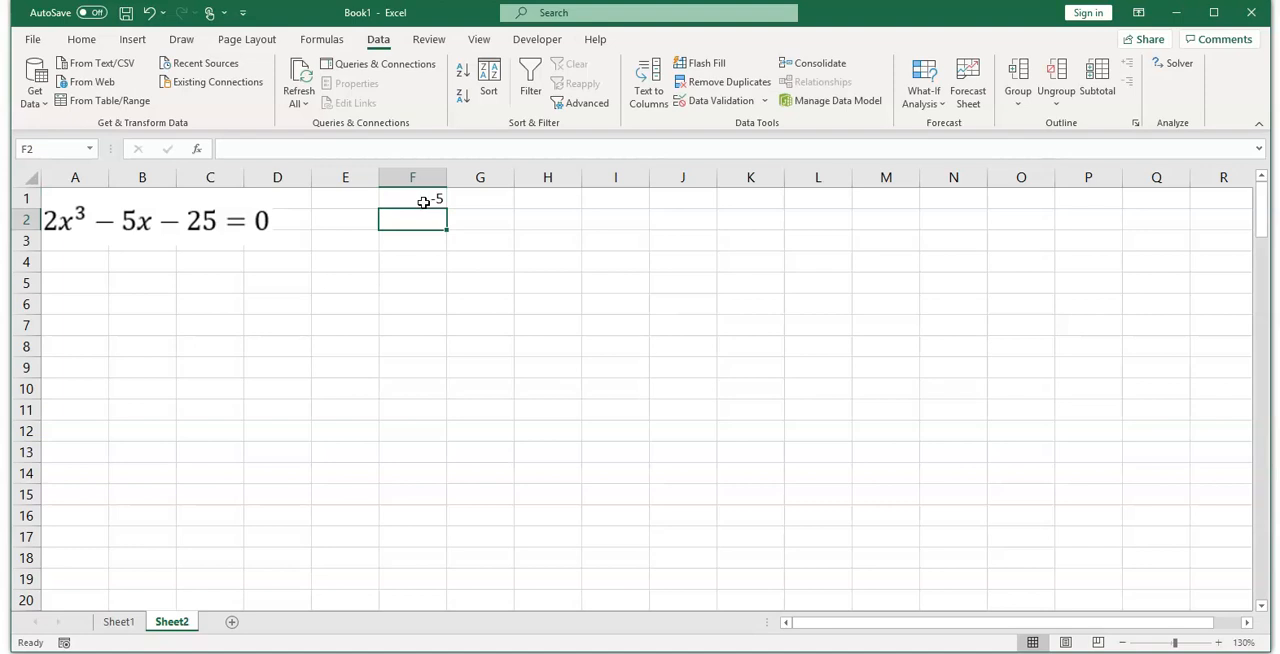
text(-)
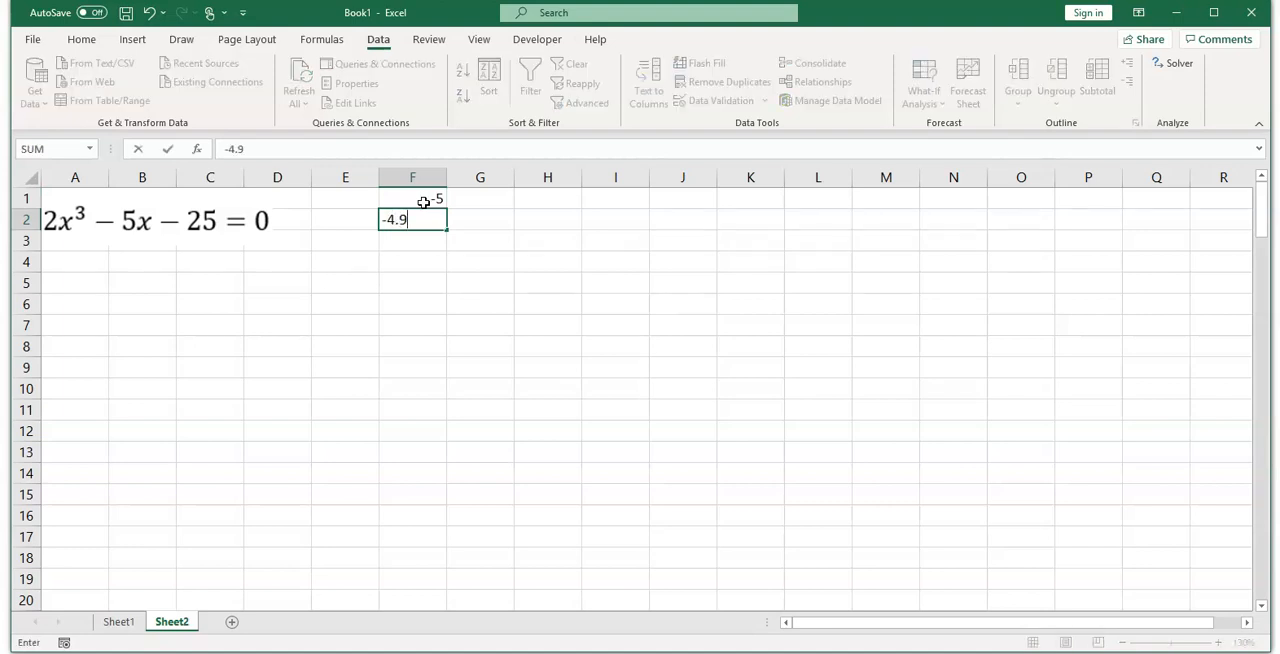
text(4.9)
Step: Fill the series from F1:F2 down column F in steps of 0.1 until it reaches 6 in F111
click(424, 202)
drag(424, 202, 430, 455)
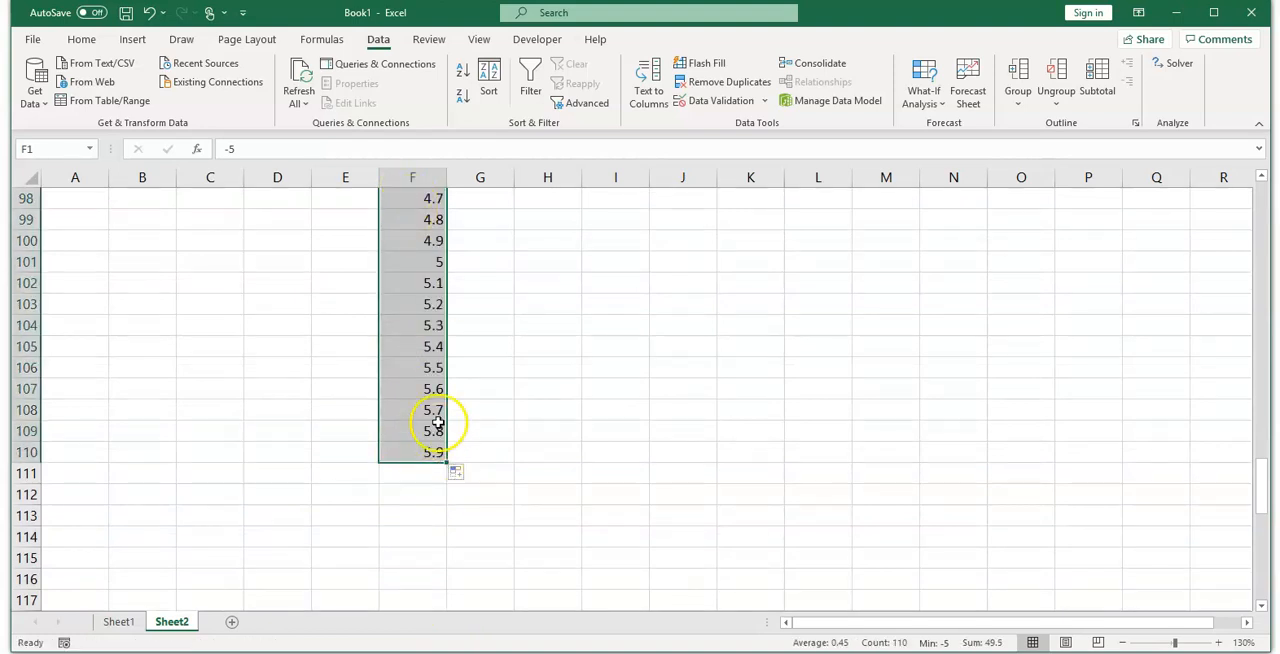
click(452, 470)
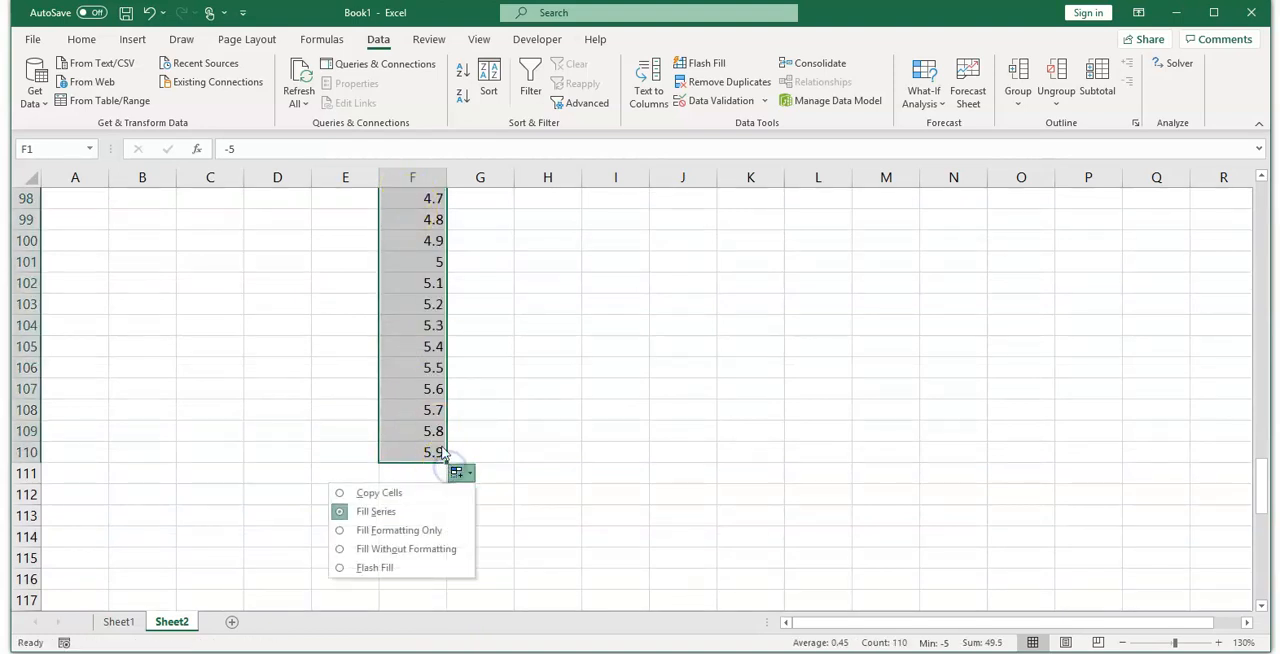
click(441, 454)
drag(440, 430, 443, 480)
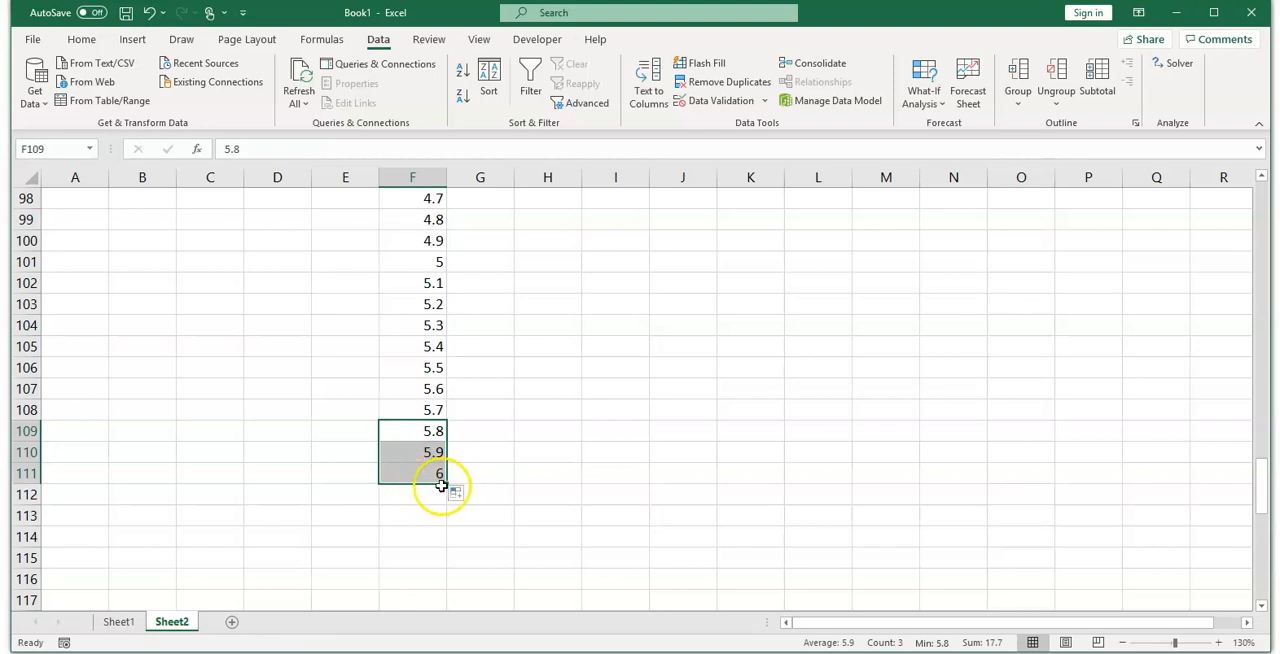
Step: Enter the formula =2*F1^3-5*F1-25 in G1 and fill it down column G alongside all x values
scroll(465, 423, up, 20)
scroll(465, 423, up, 12)
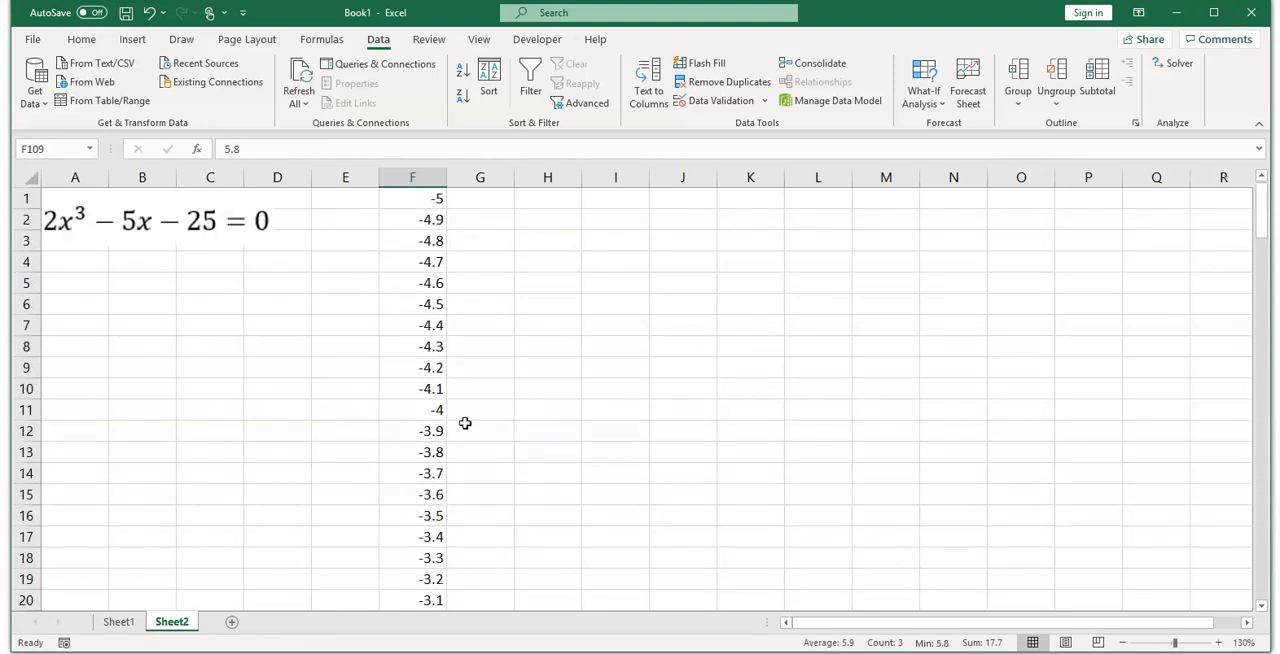
click(500, 200)
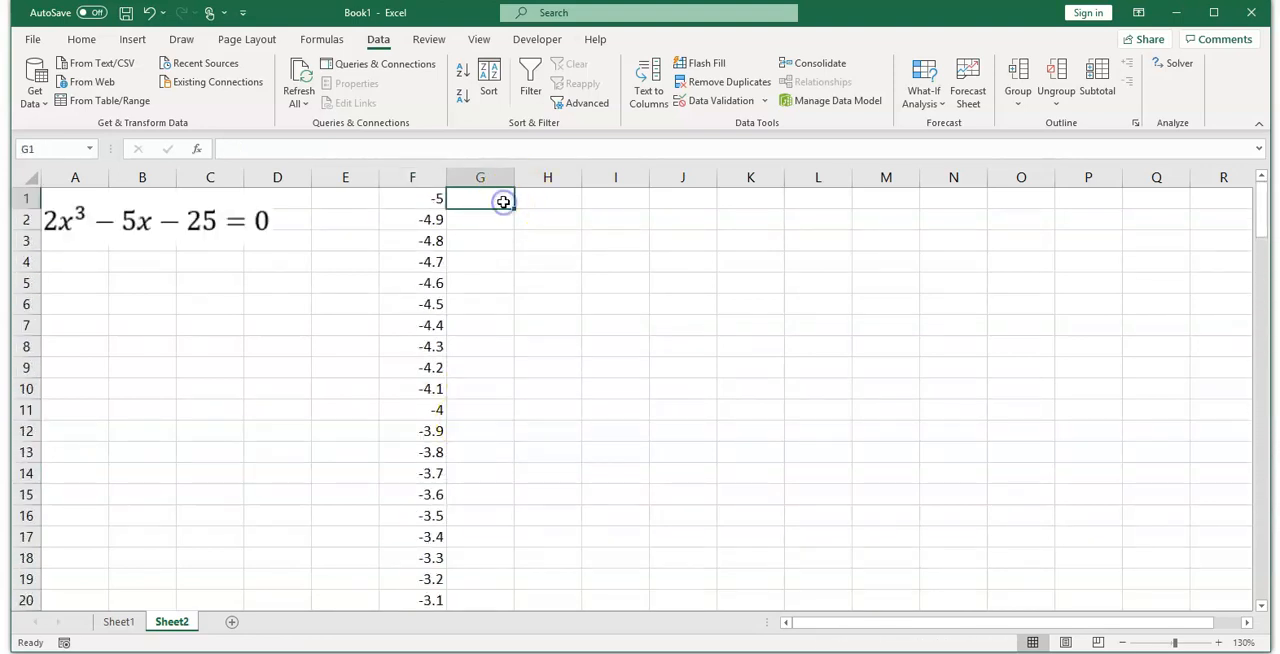
text(=)
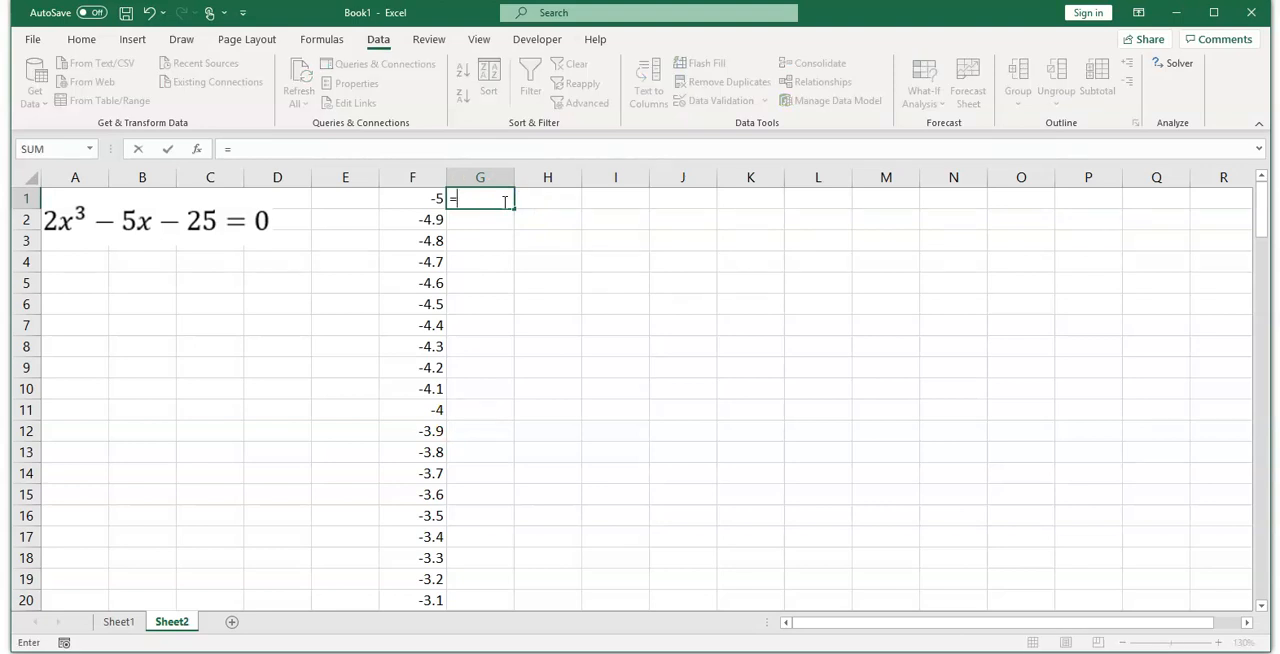
text(2*)
click(415, 200)
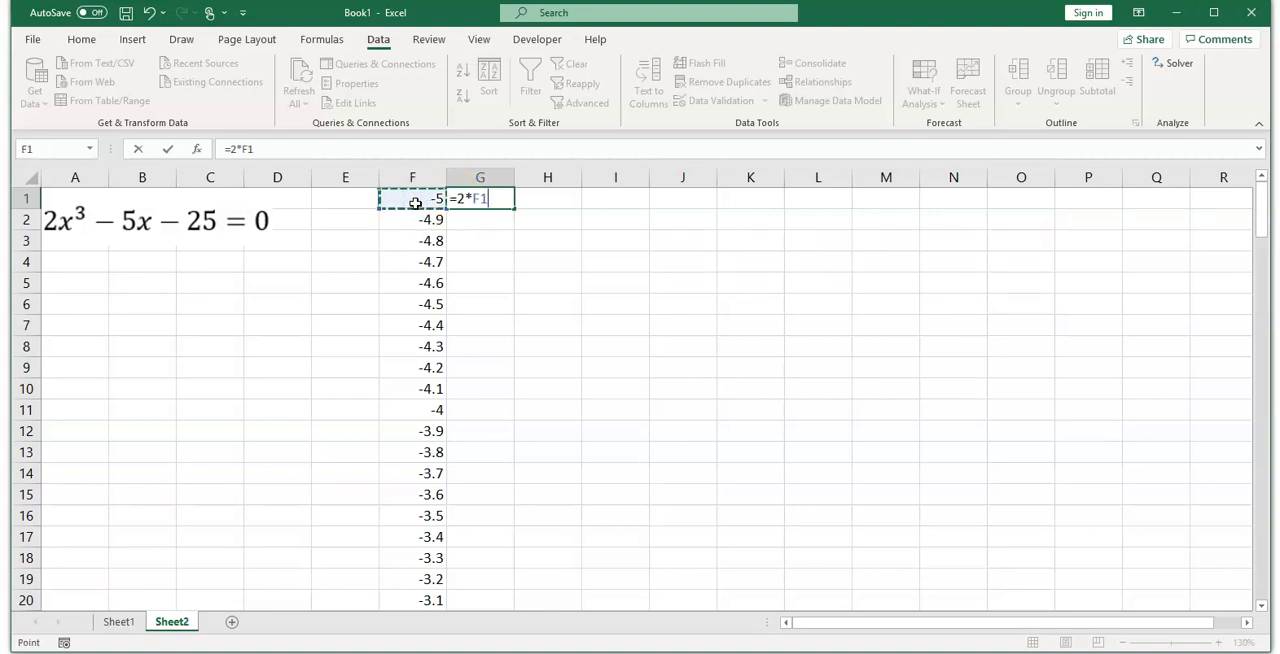
text(^3-5*)
click(415, 203)
text(-2)
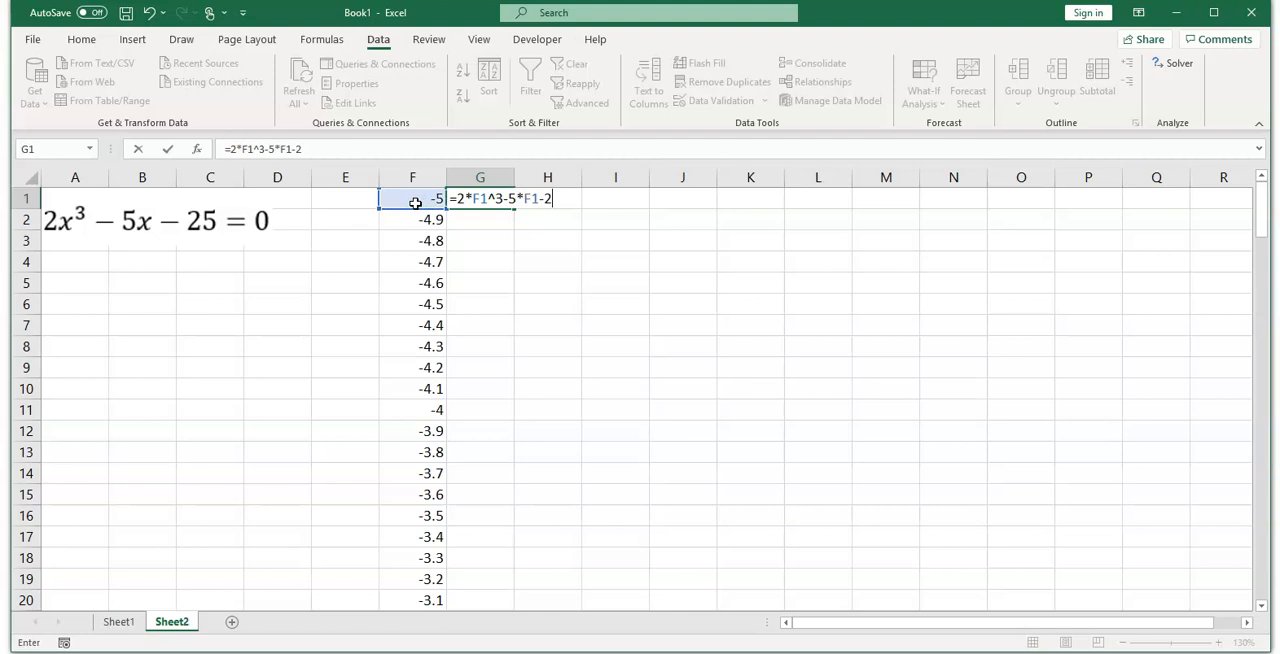
key(Return)
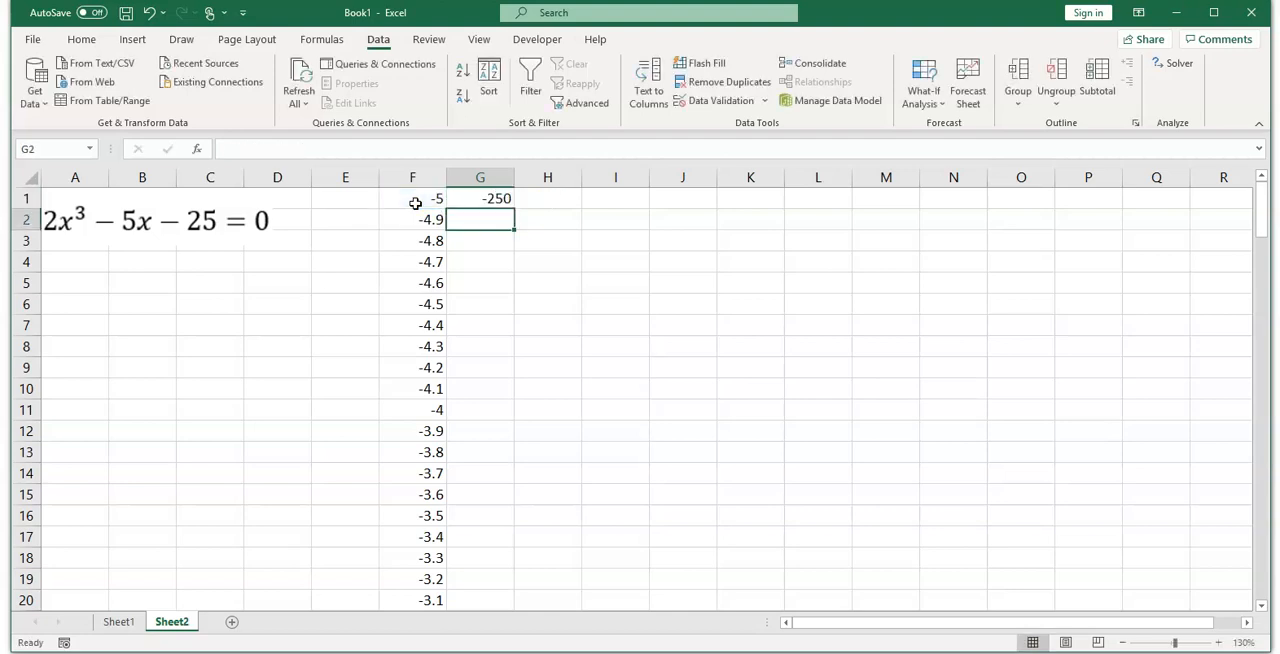
click(488, 196)
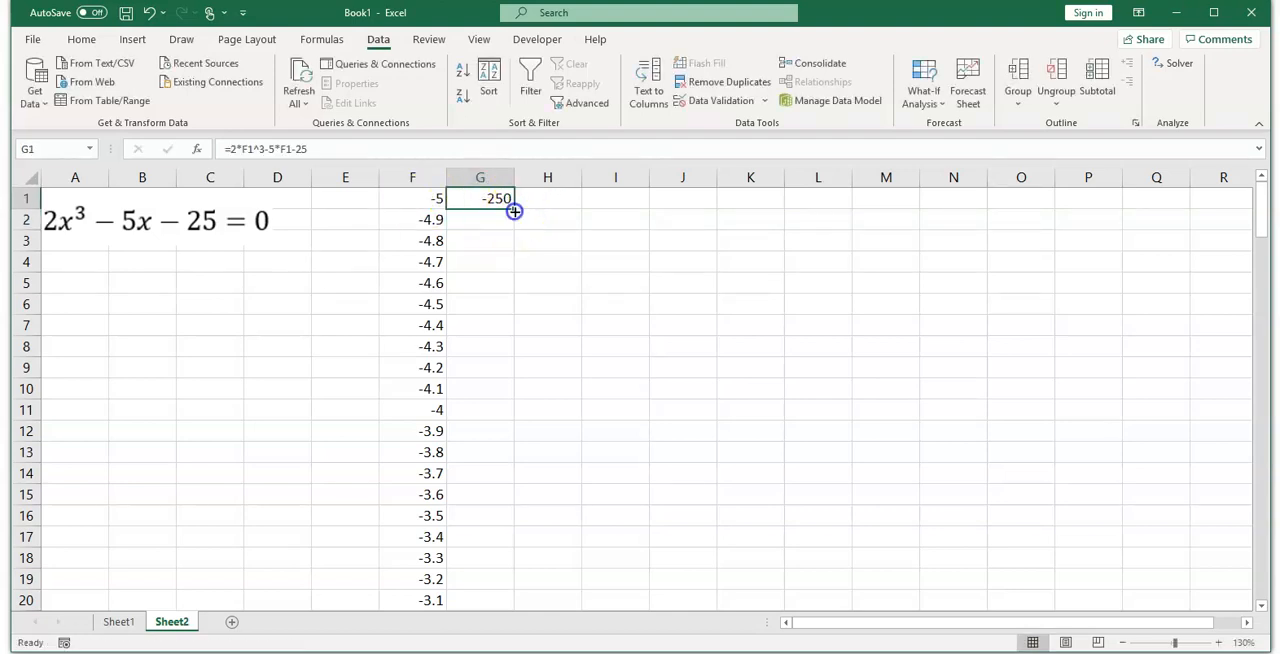
double_click(515, 211)
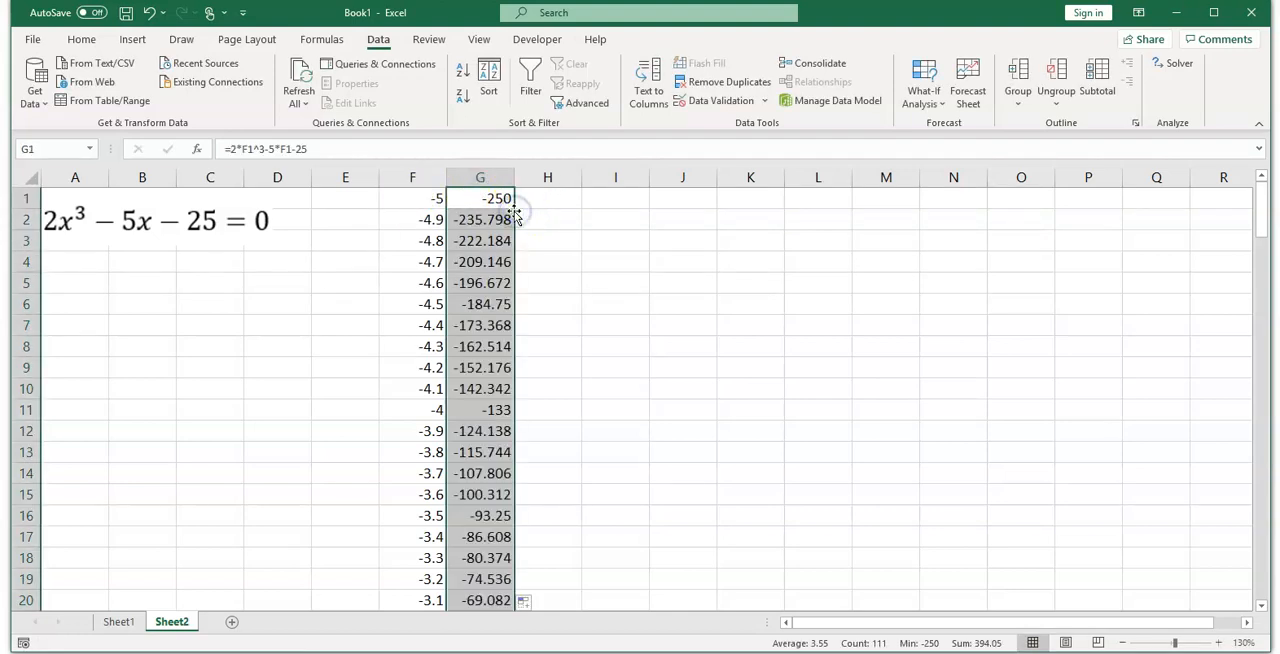
Step: Insert a markers-only scatter chart of columns F and G and move it below the cubic equation
click(437, 175)
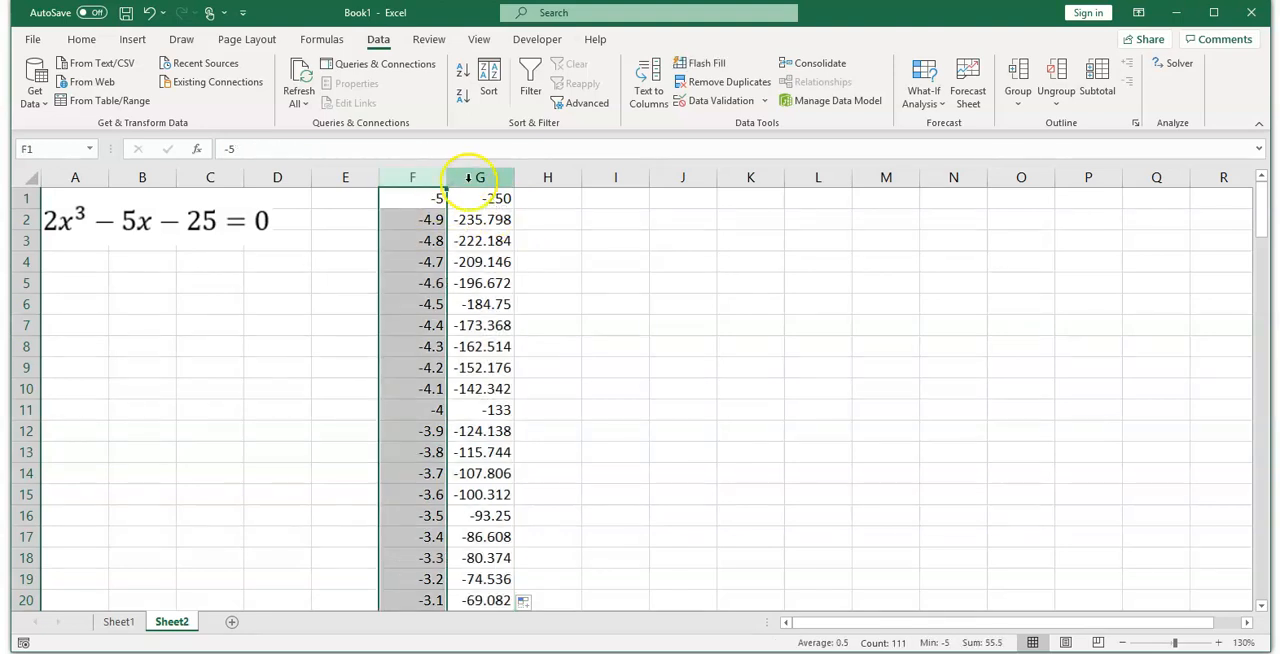
ctrl+click(466, 170)
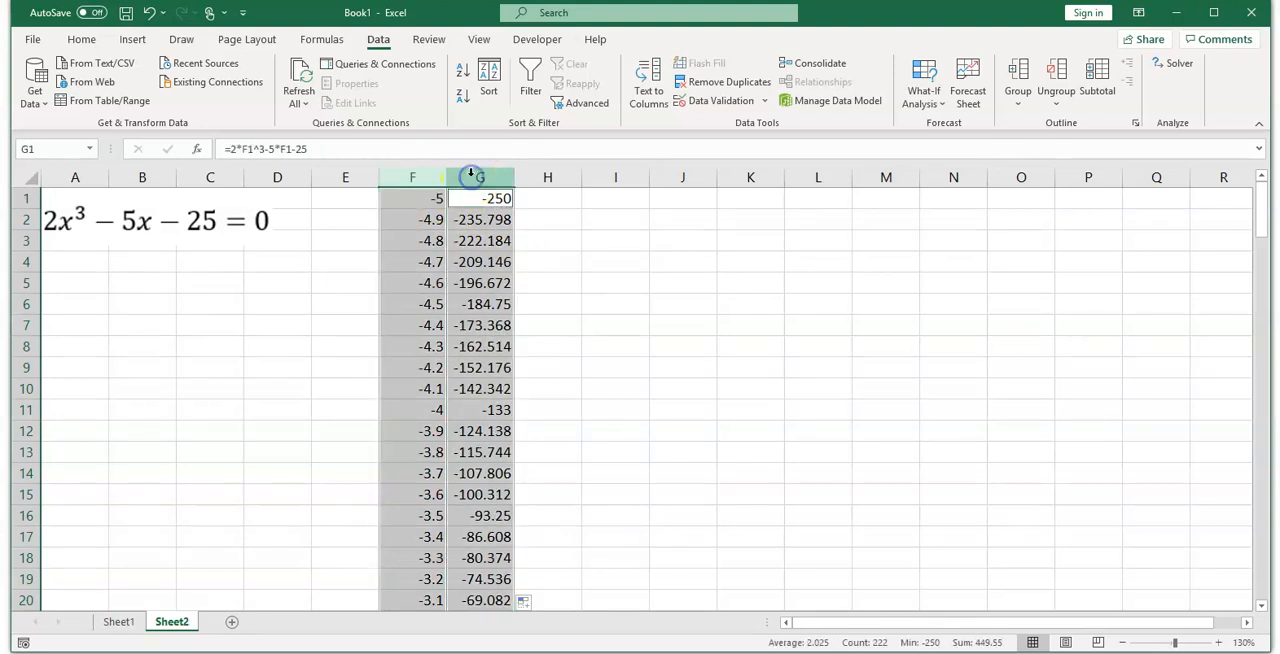
click(132, 39)
click(628, 100)
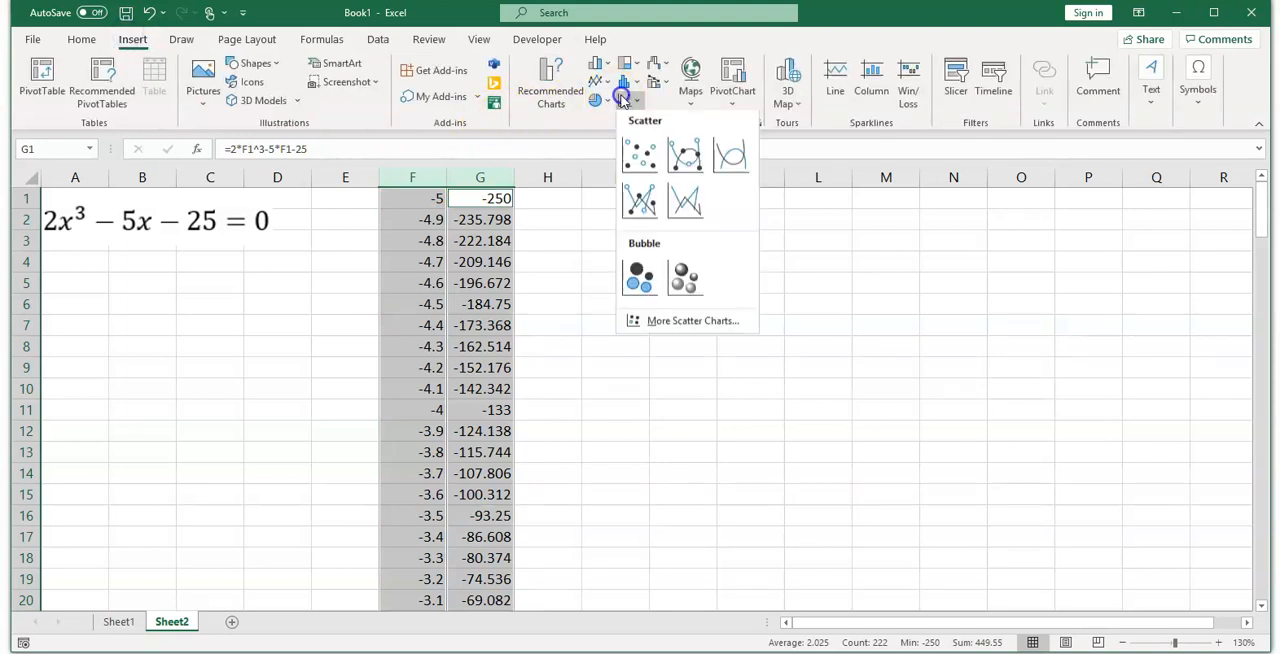
click(642, 160)
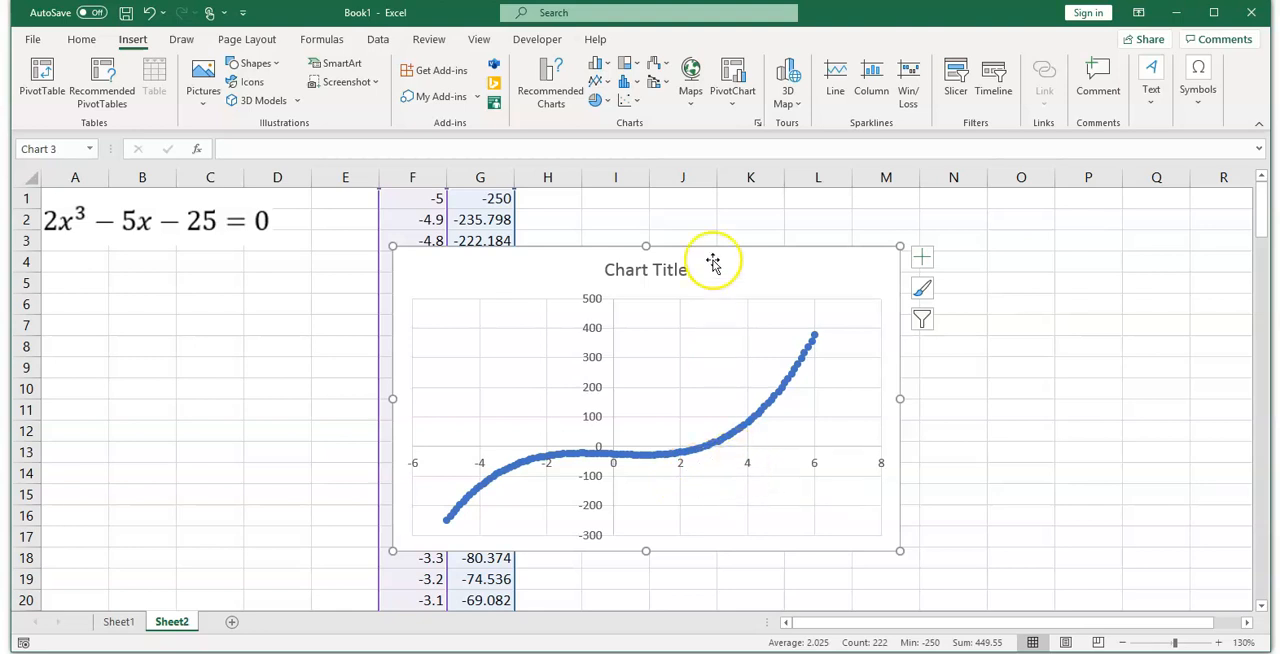
drag(723, 260, 367, 314)
Step: Enter the headers variable, value, eq and constraint in cells J1 to M1
click(690, 201)
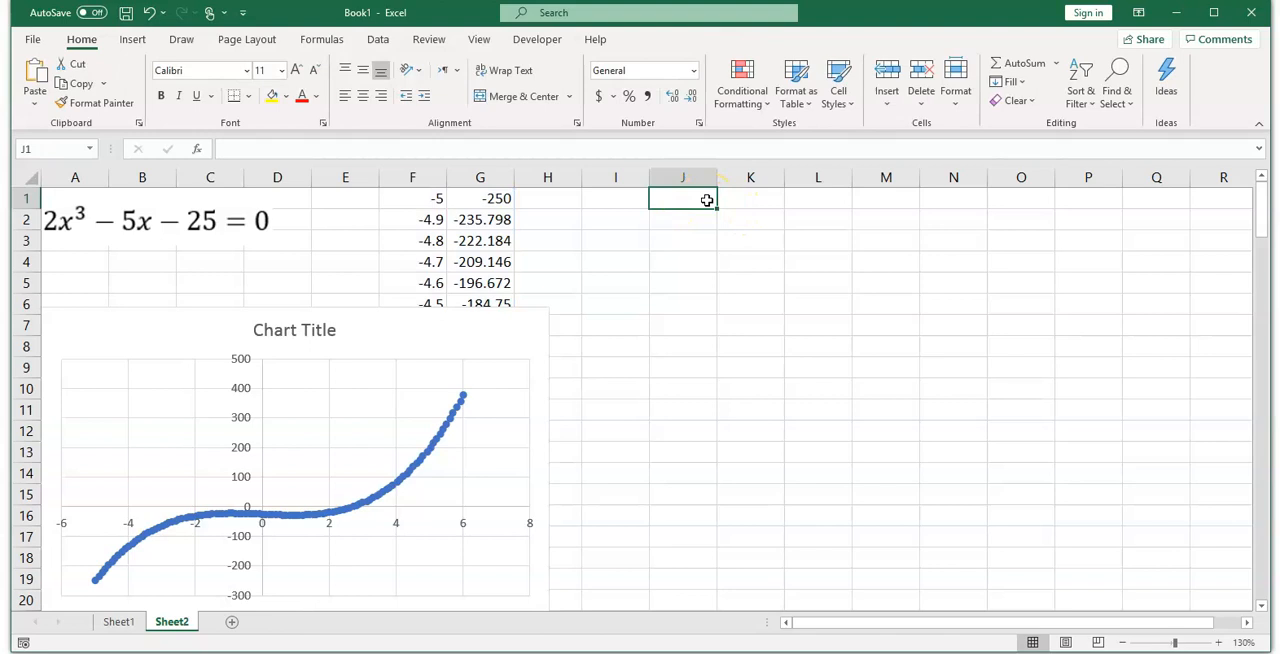
text(variable)
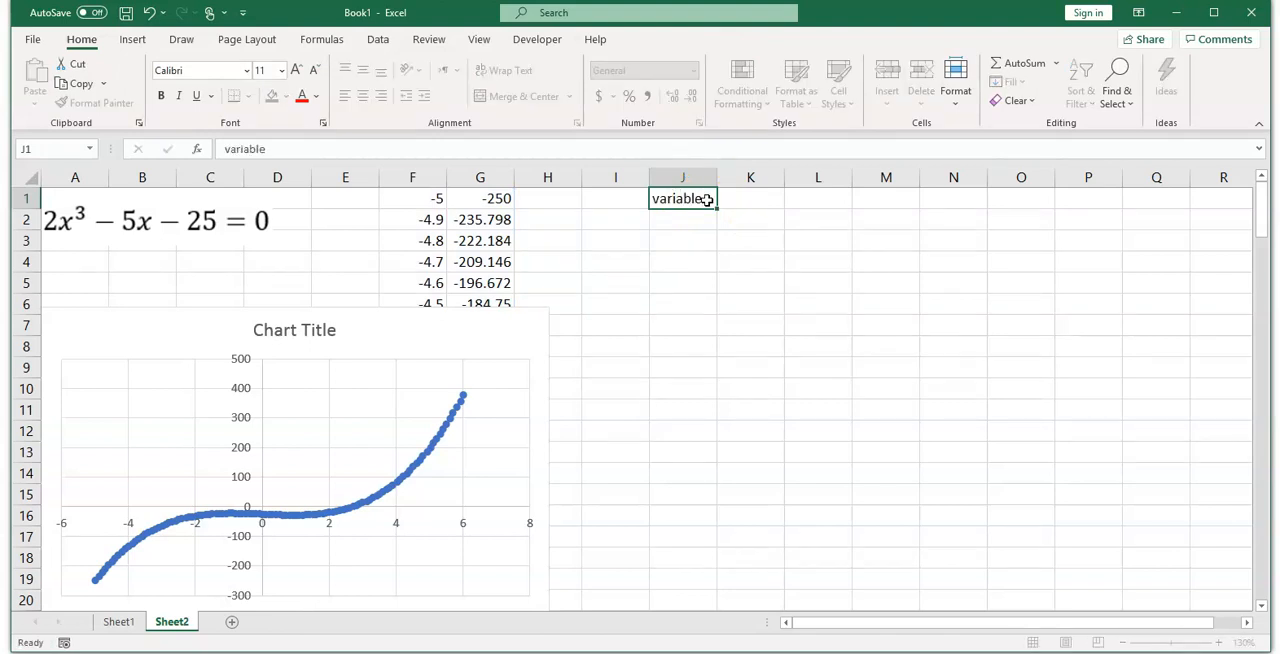
key(Tab)
text(va)
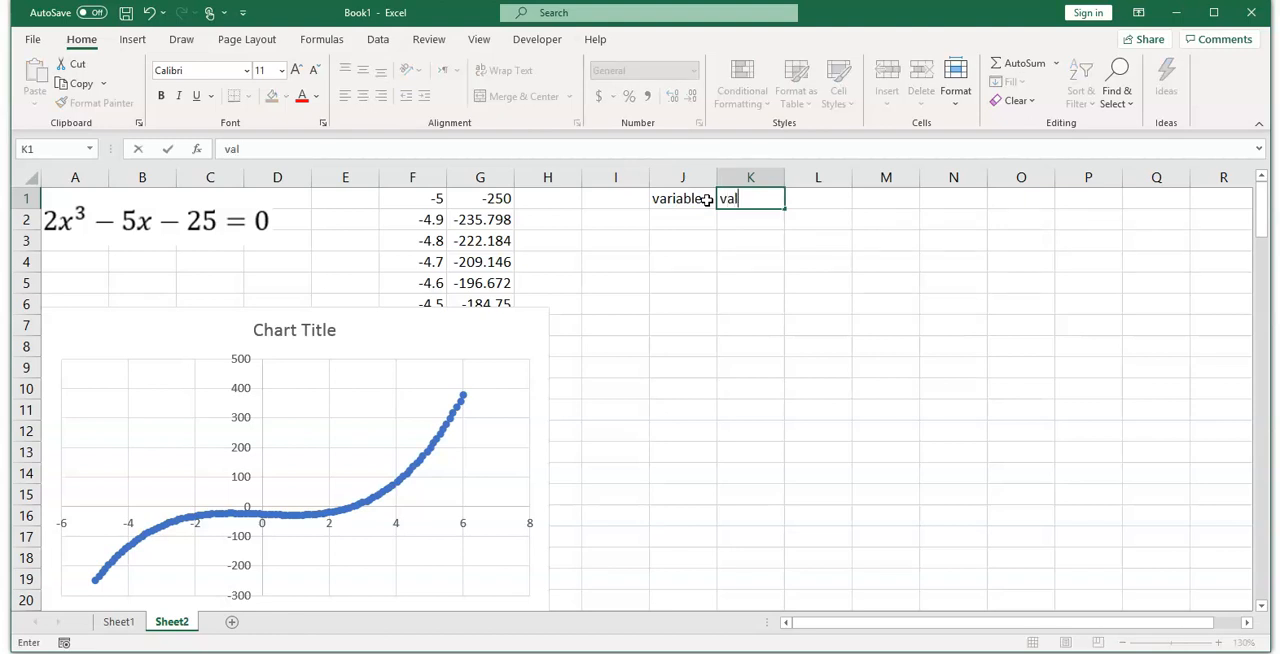
key(Tab)
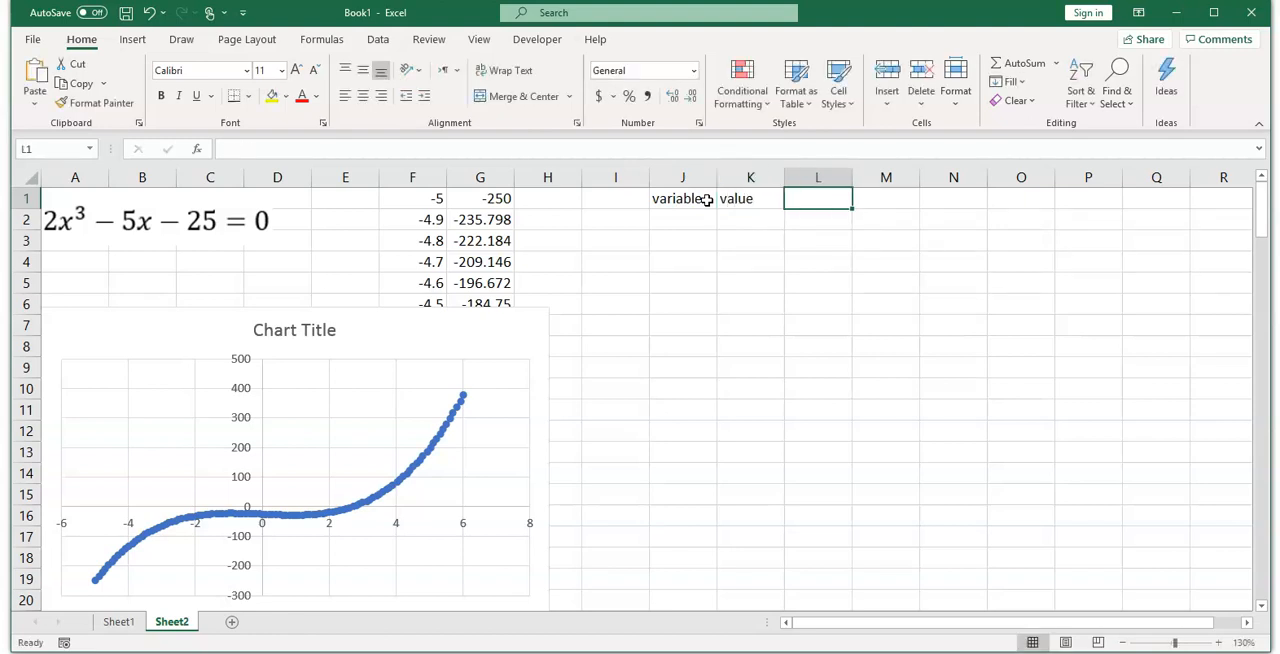
text(e)
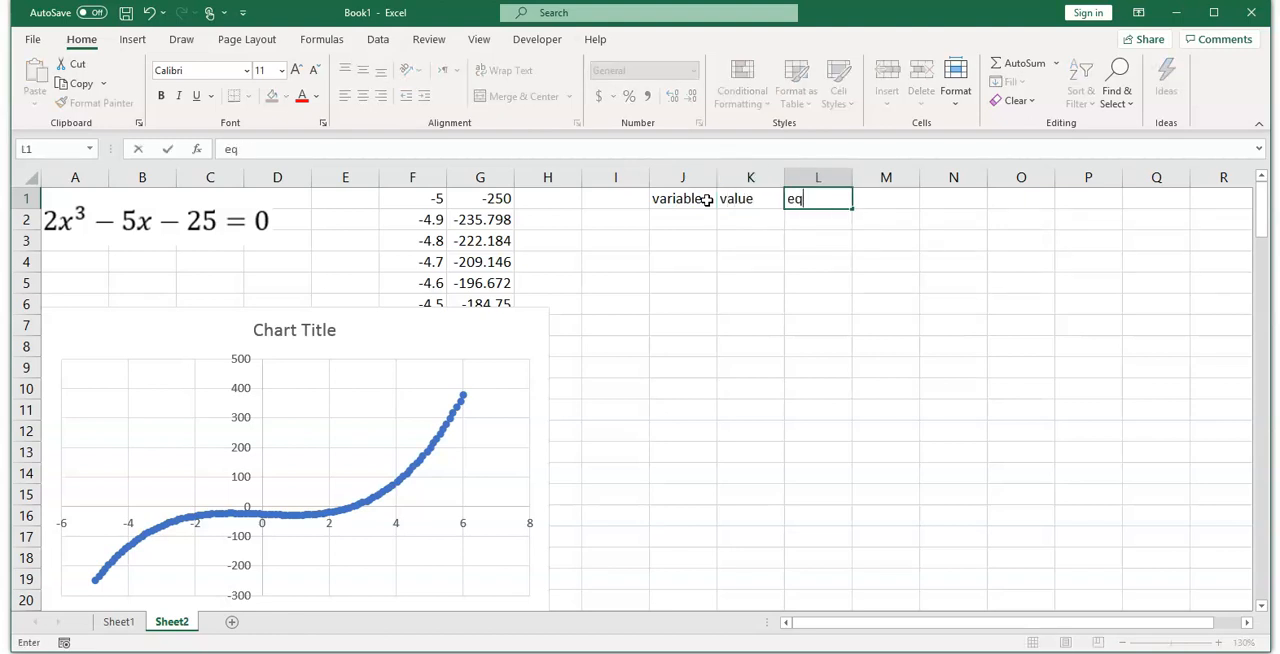
text(q)
key(Tab)
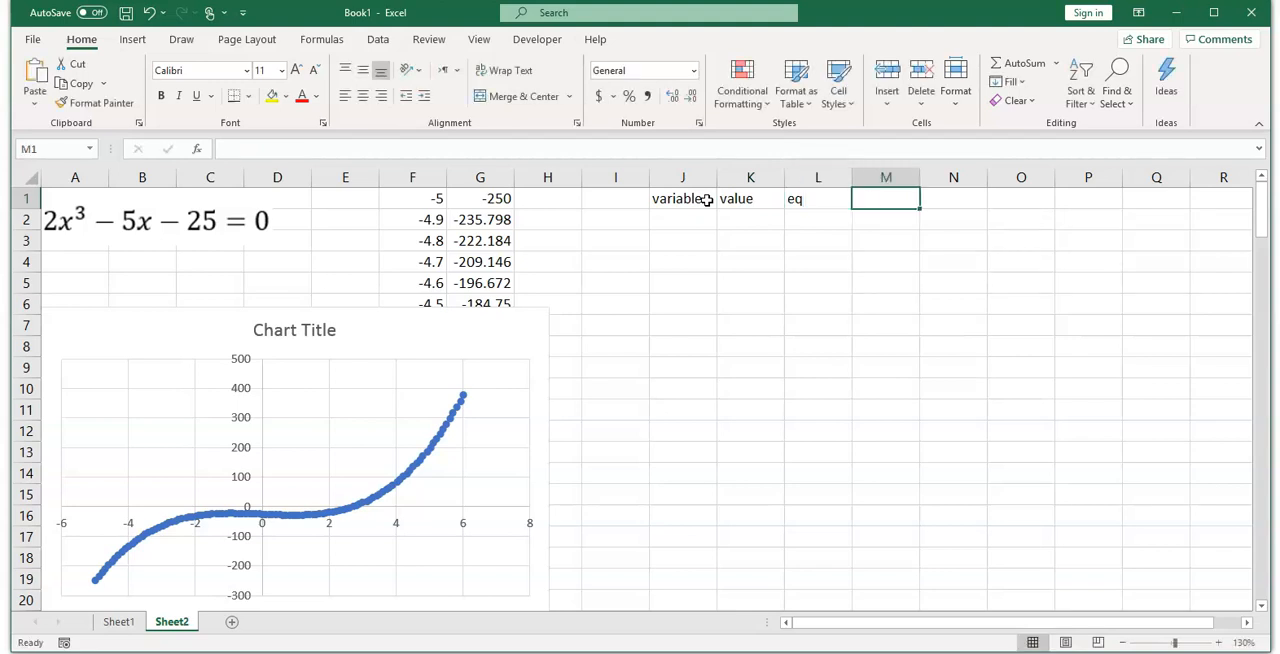
text(constra)
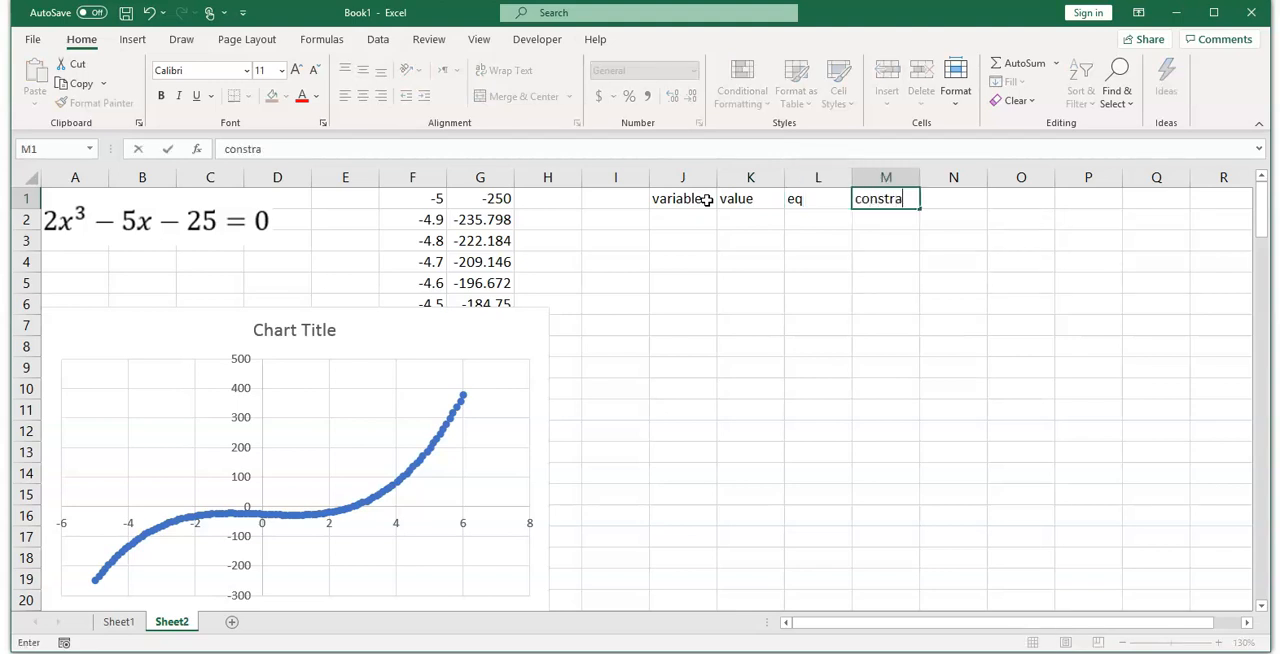
text(int)
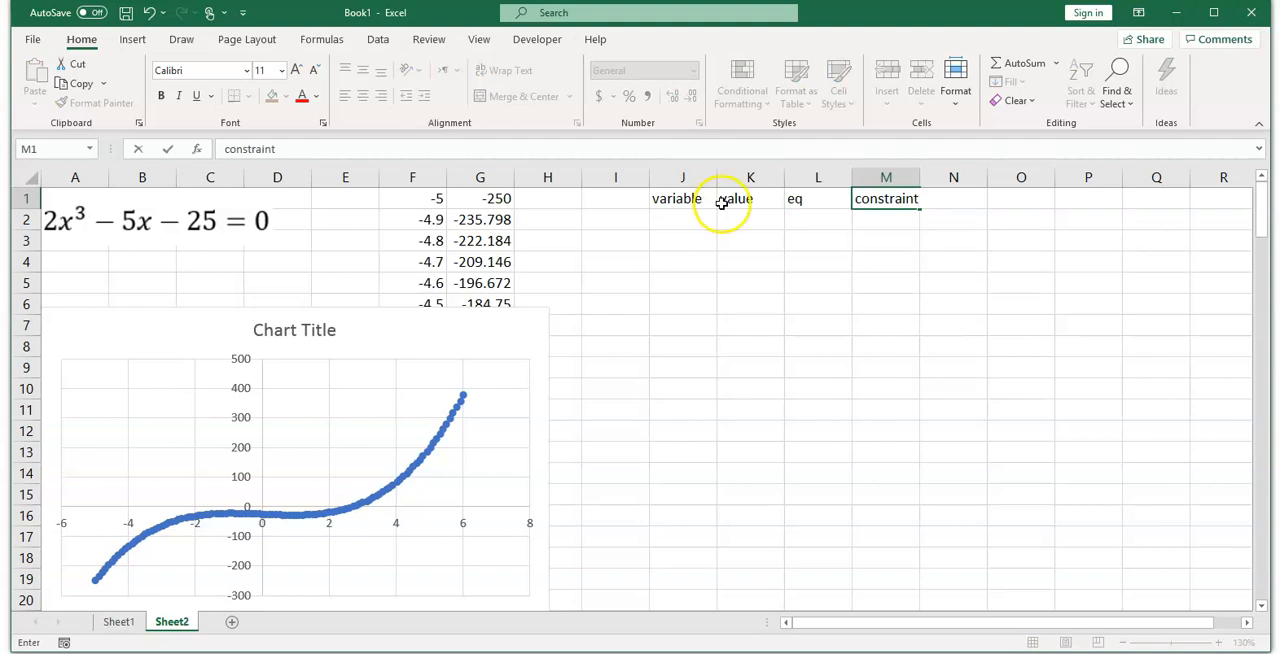
Step: Enter x as the variable in J2 and 2 as its initial guess in K2
click(708, 222)
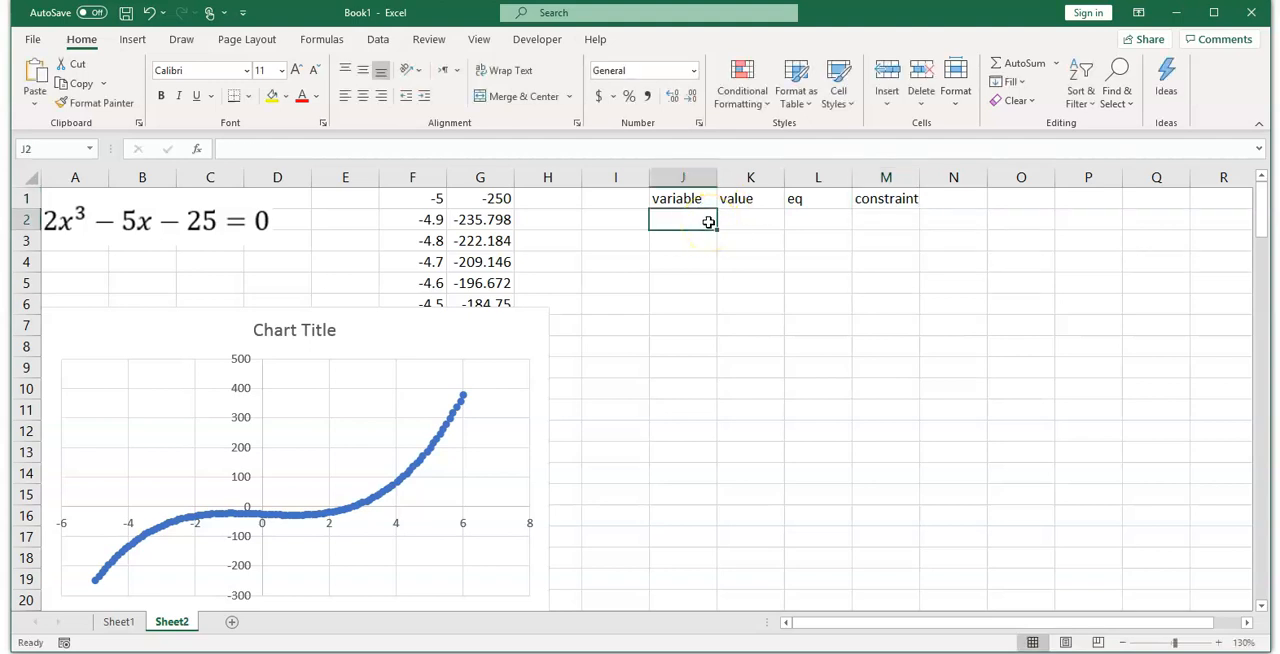
text(x)
click(760, 220)
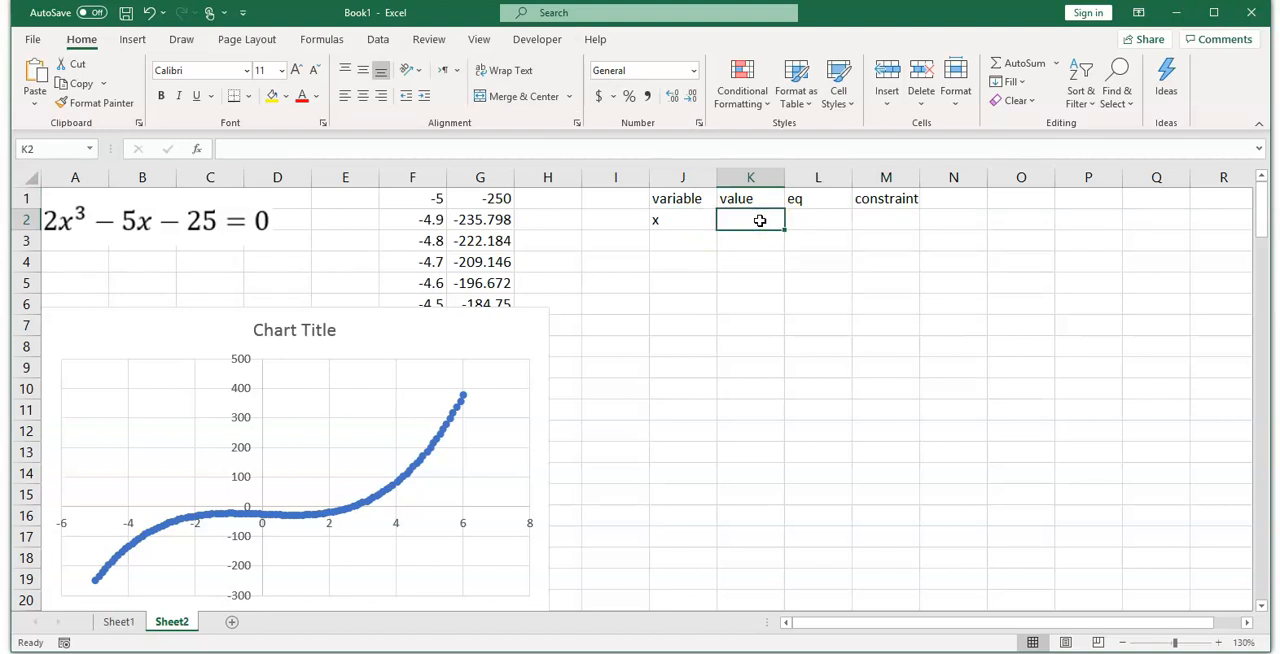
text(2)
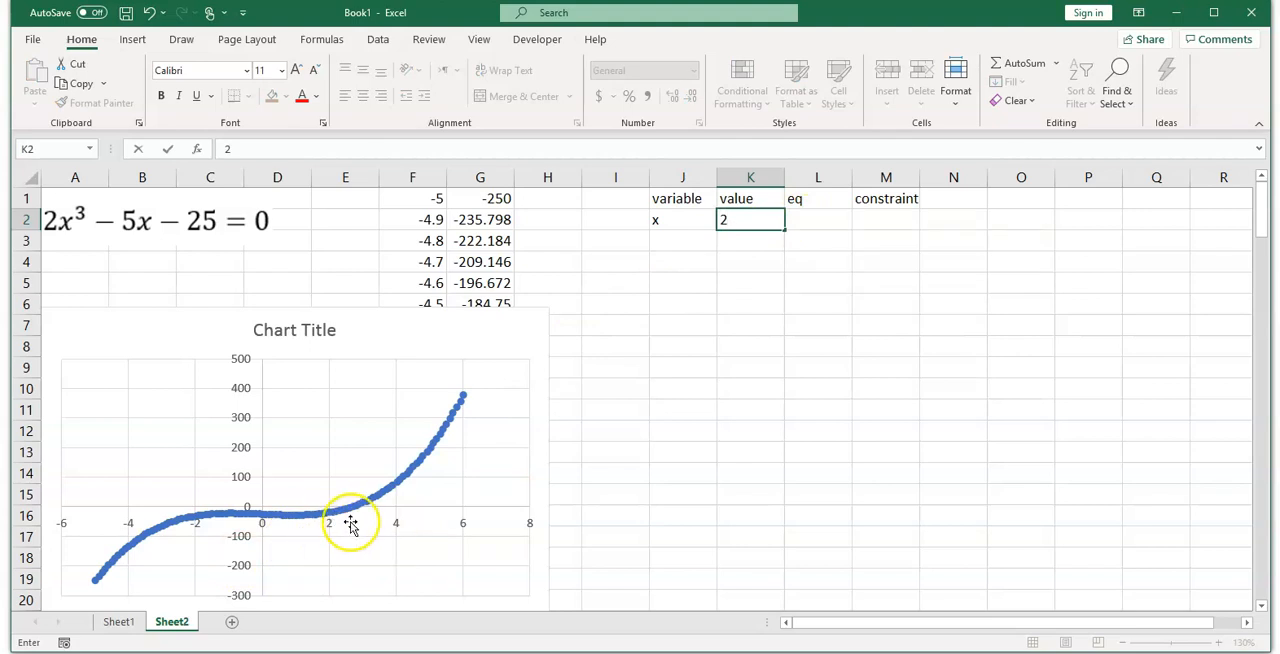
Step: Enter the cubic equation in L2 as =2*K2^3-5*K2-25
click(812, 223)
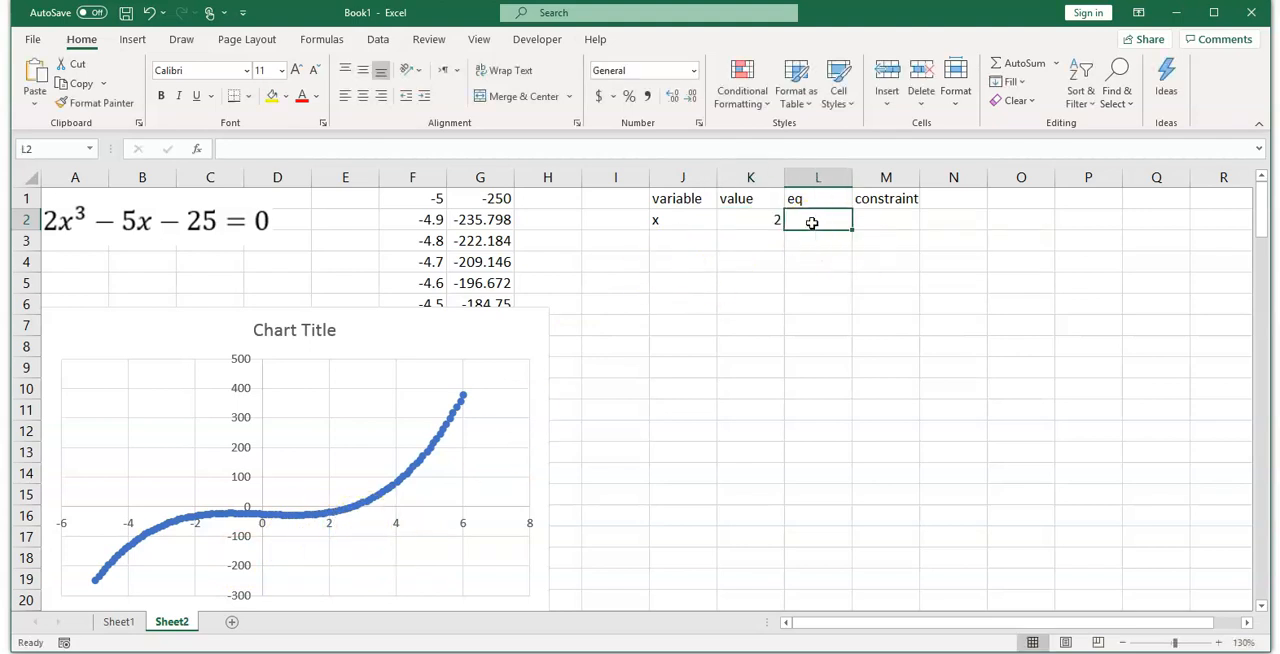
text(=)
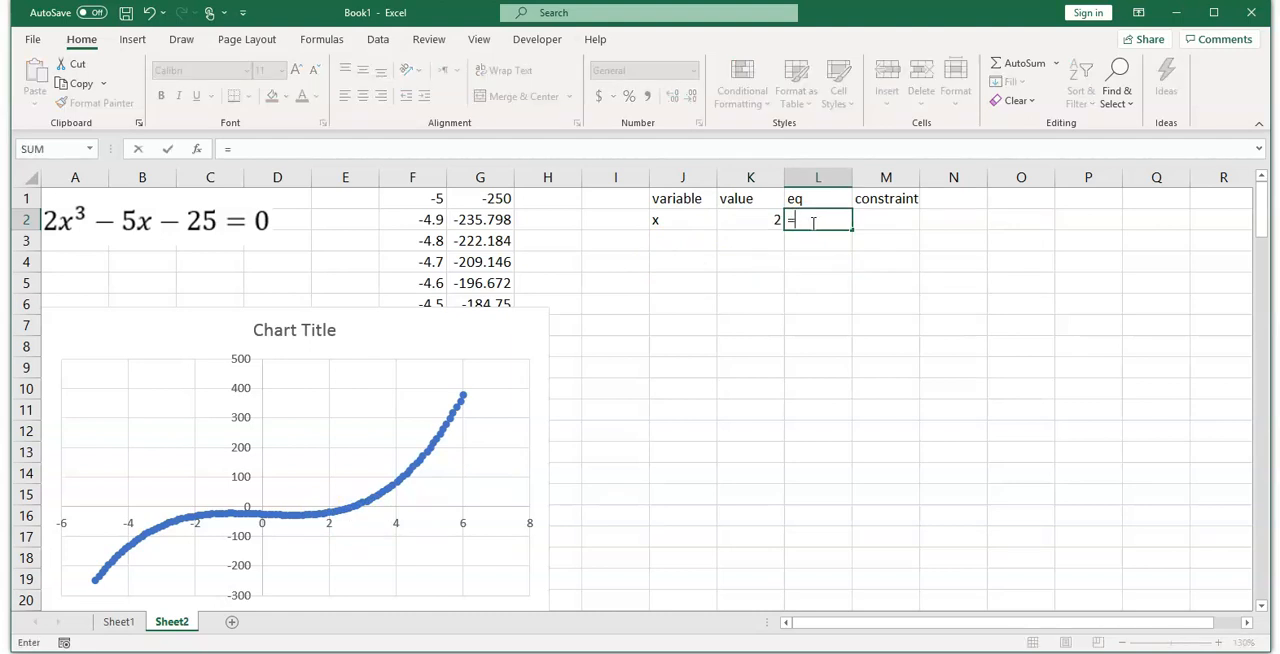
text(2*)
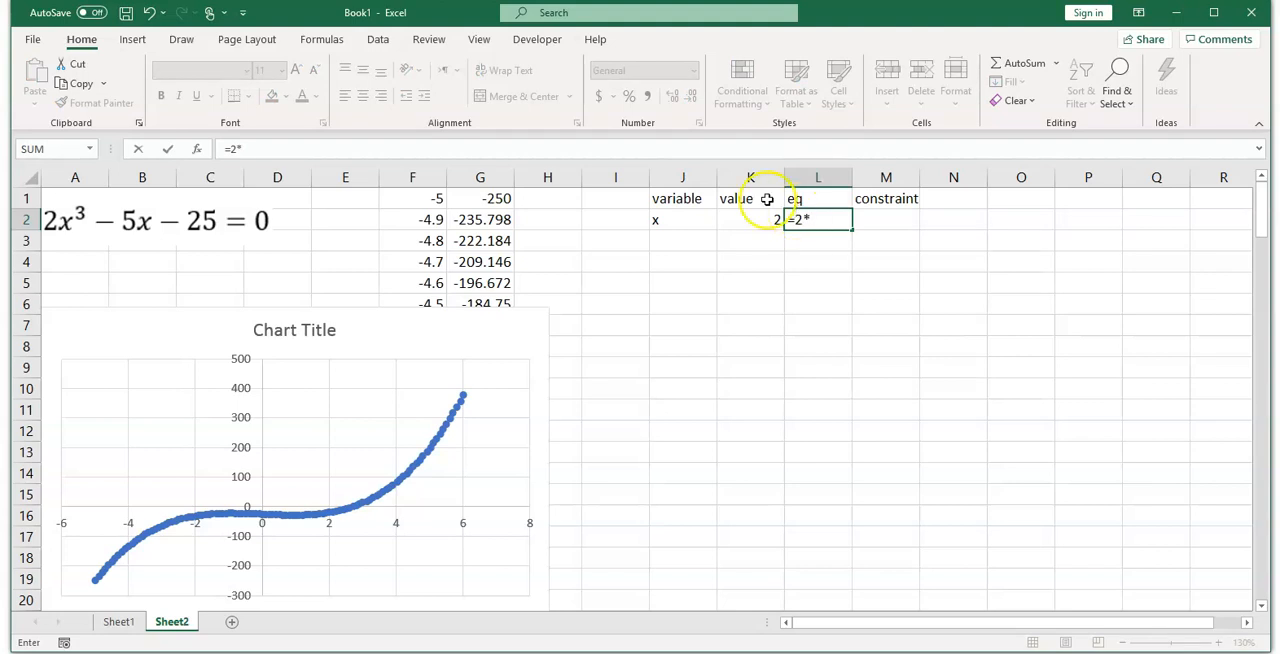
click(753, 222)
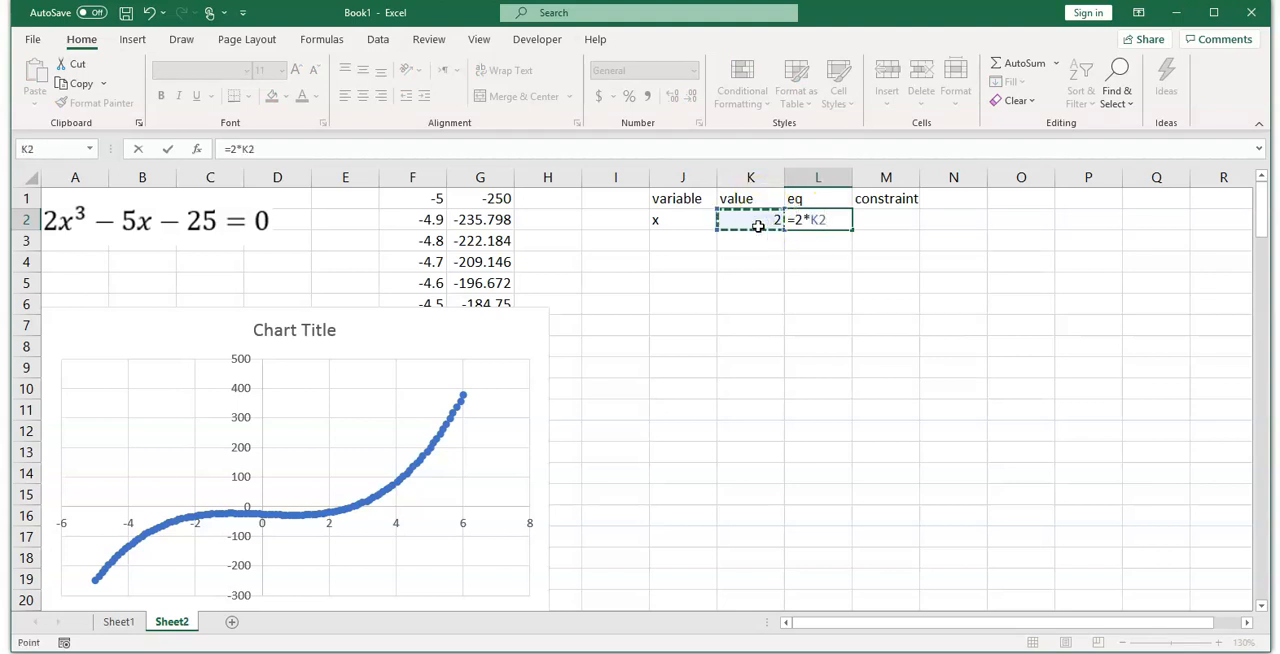
text(^3-5*)
click(758, 226)
text(-25)
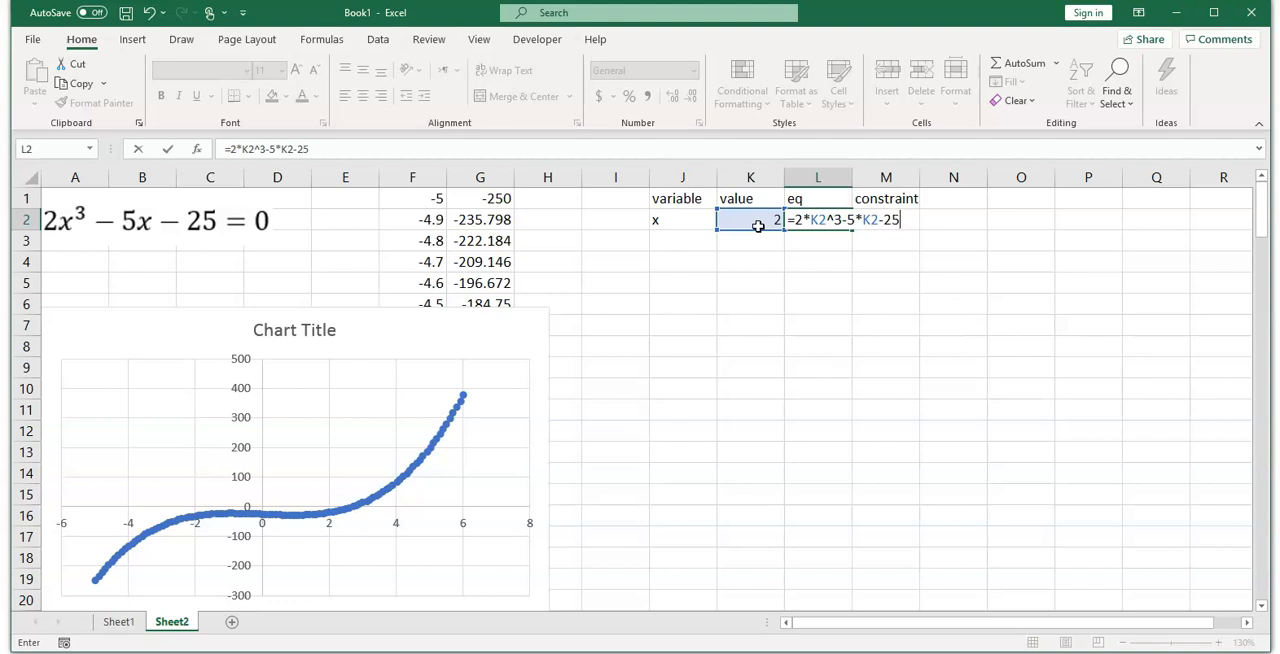
key(Return)
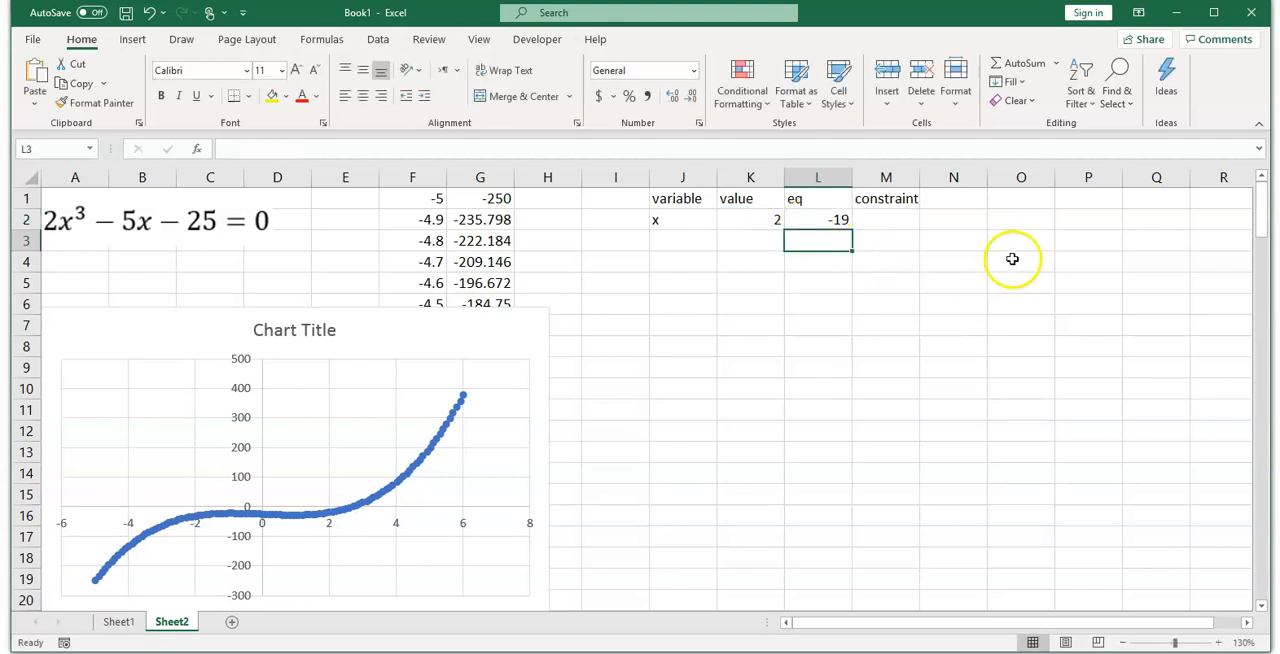
Step: Enter 0 as the constraint in M2
click(895, 222)
text(0)
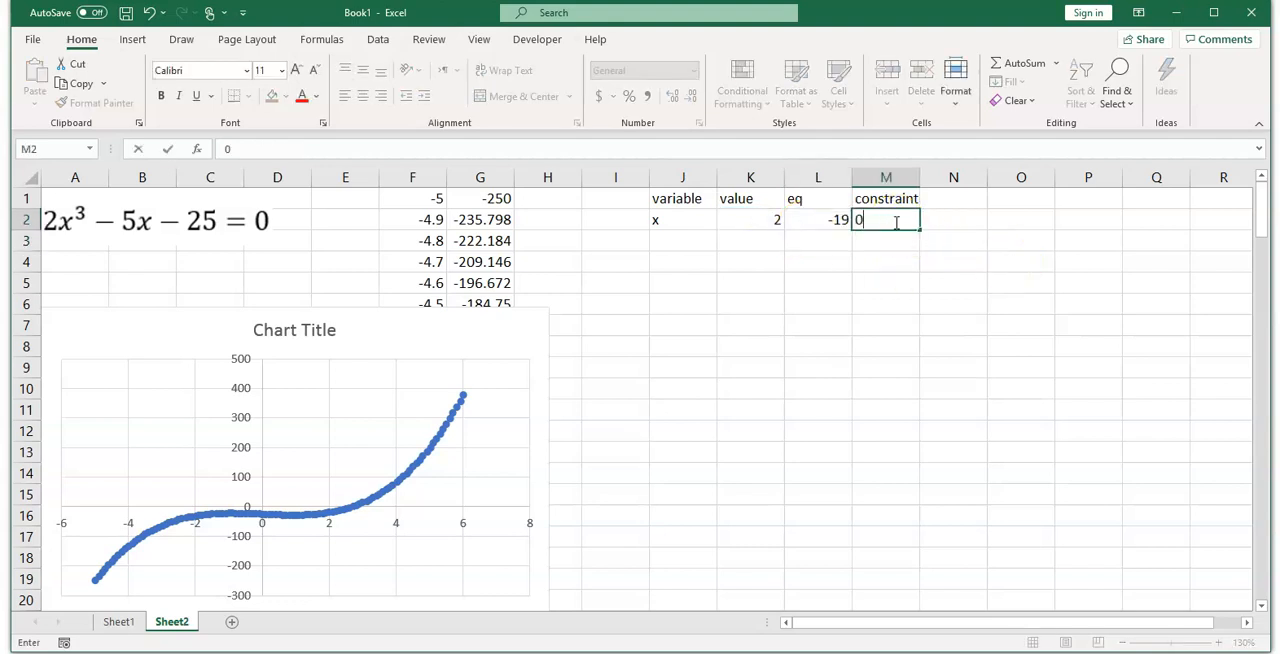
key(Return)
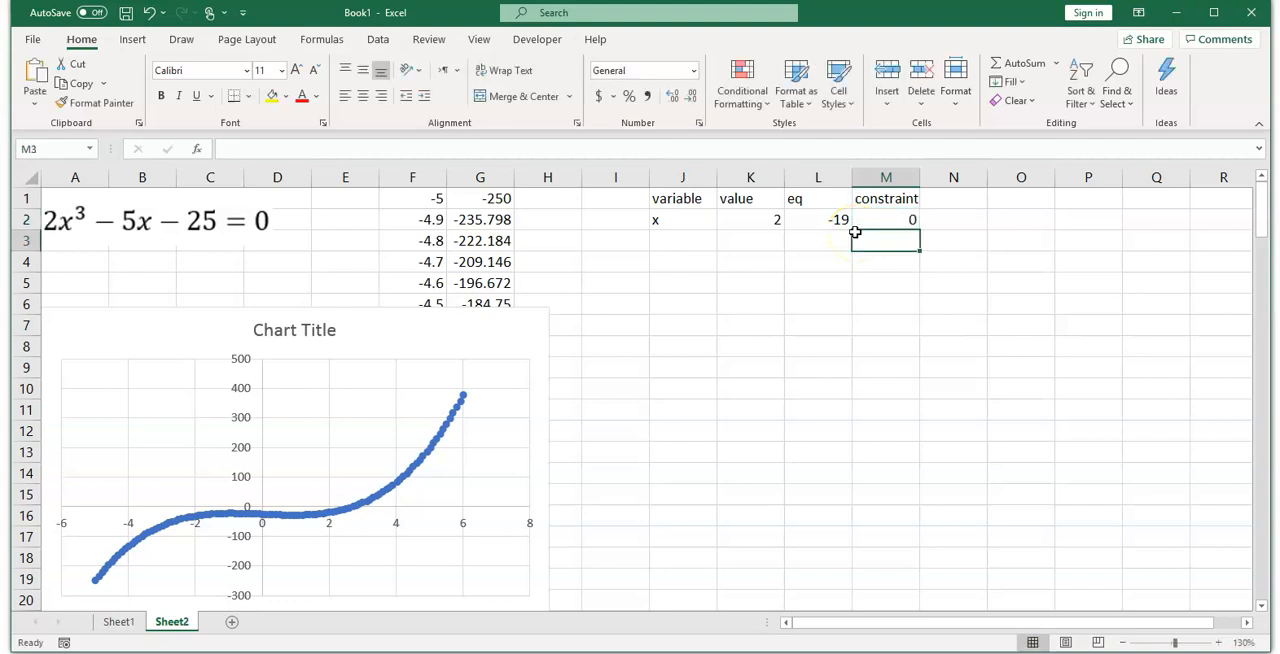
Step: Open Goal Seek and set it to bring equation cell L2 to the value 0
click(377, 39)
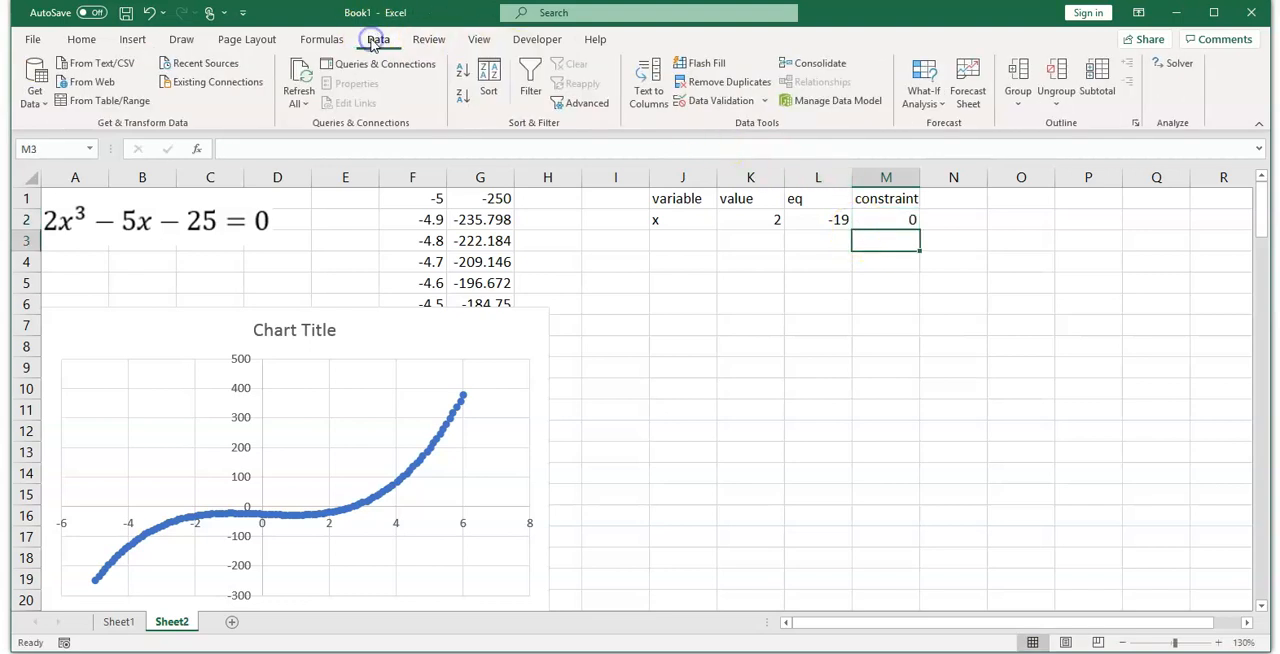
click(922, 97)
click(928, 150)
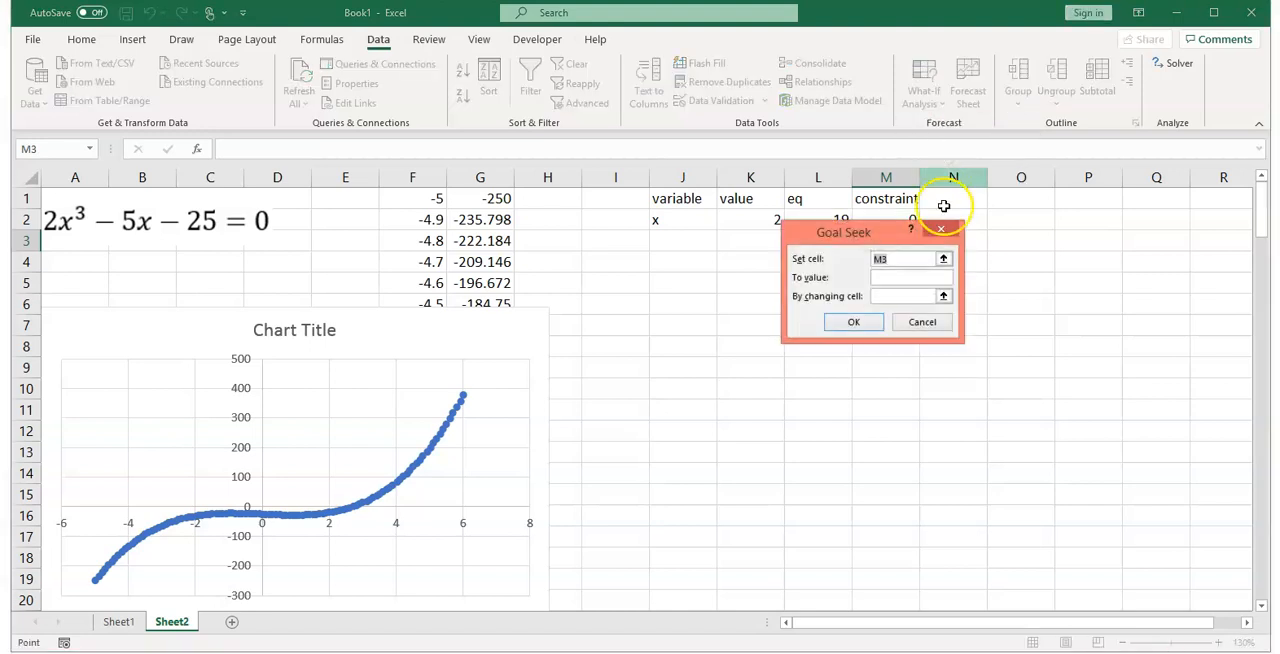
drag(893, 235, 688, 283)
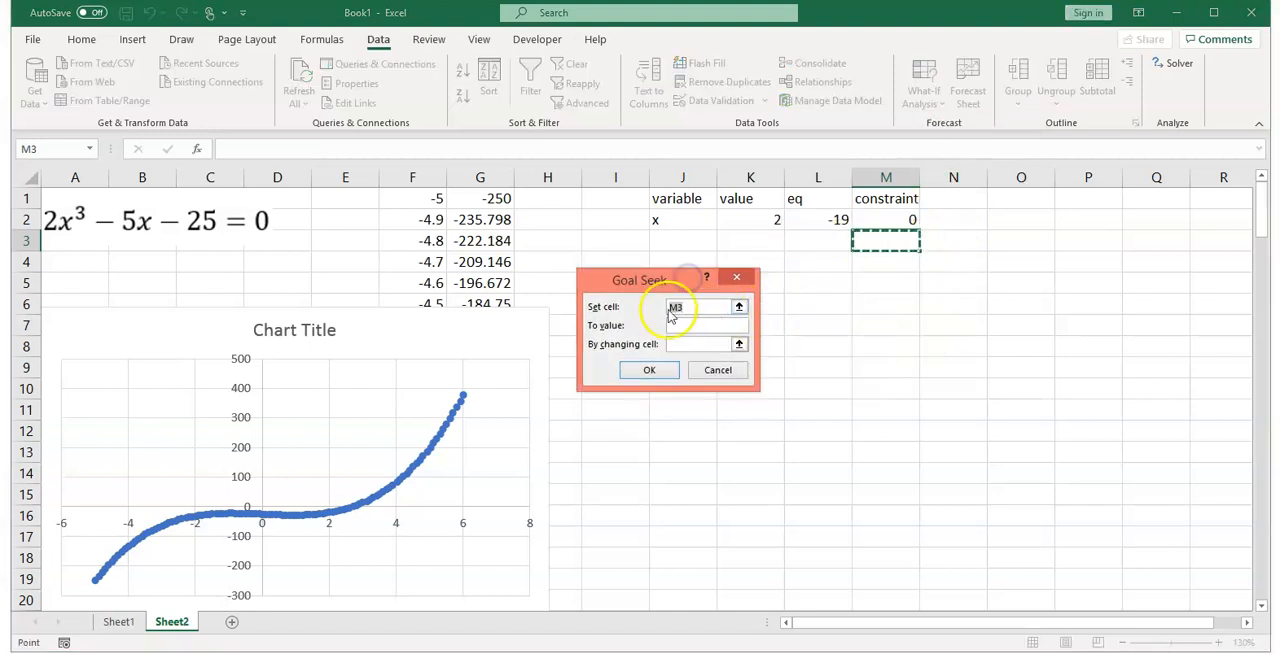
click(739, 308)
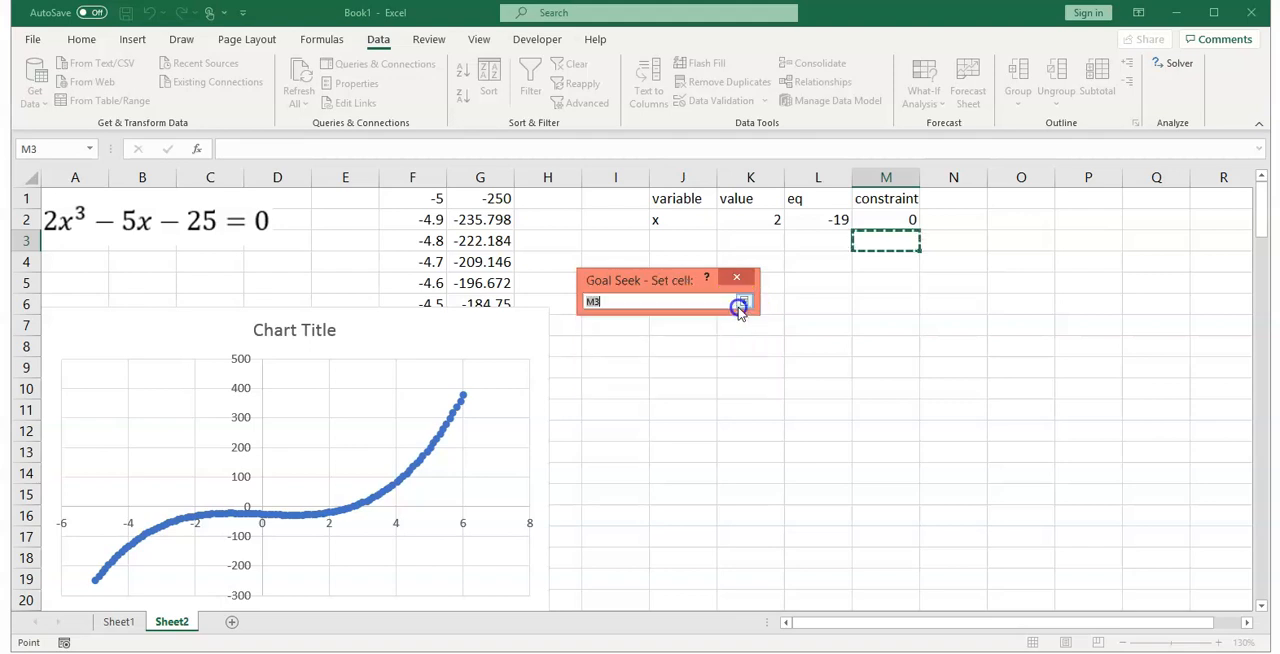
click(812, 219)
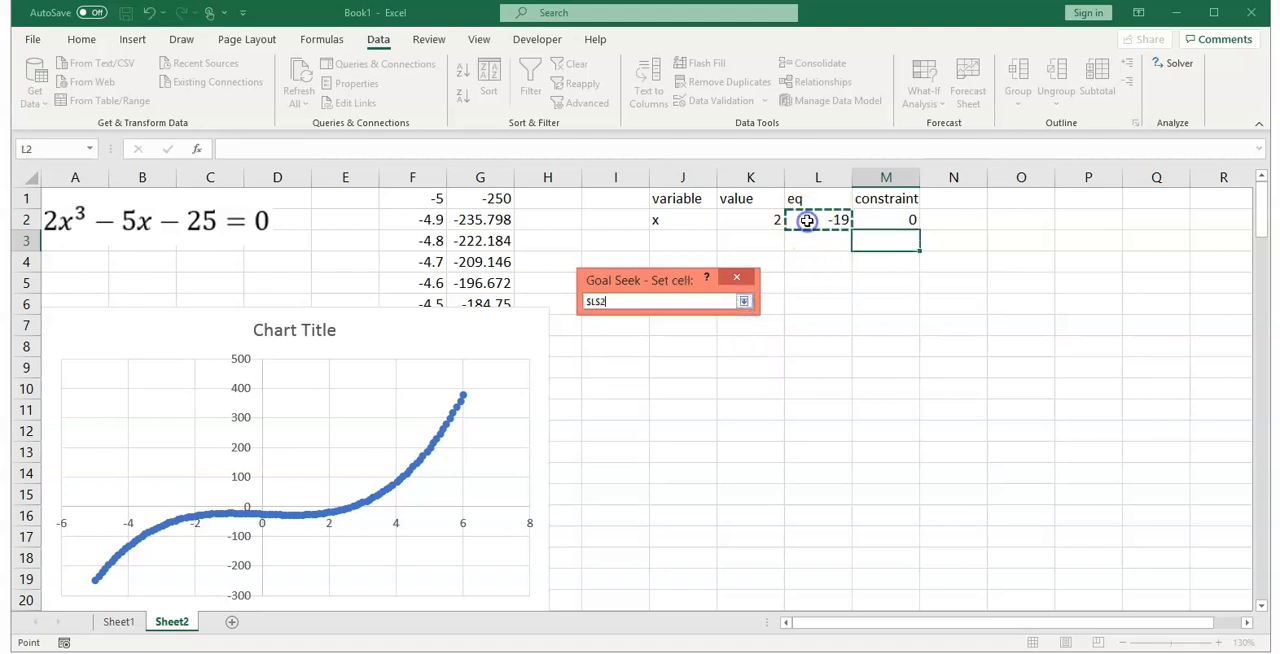
click(743, 301)
click(683, 325)
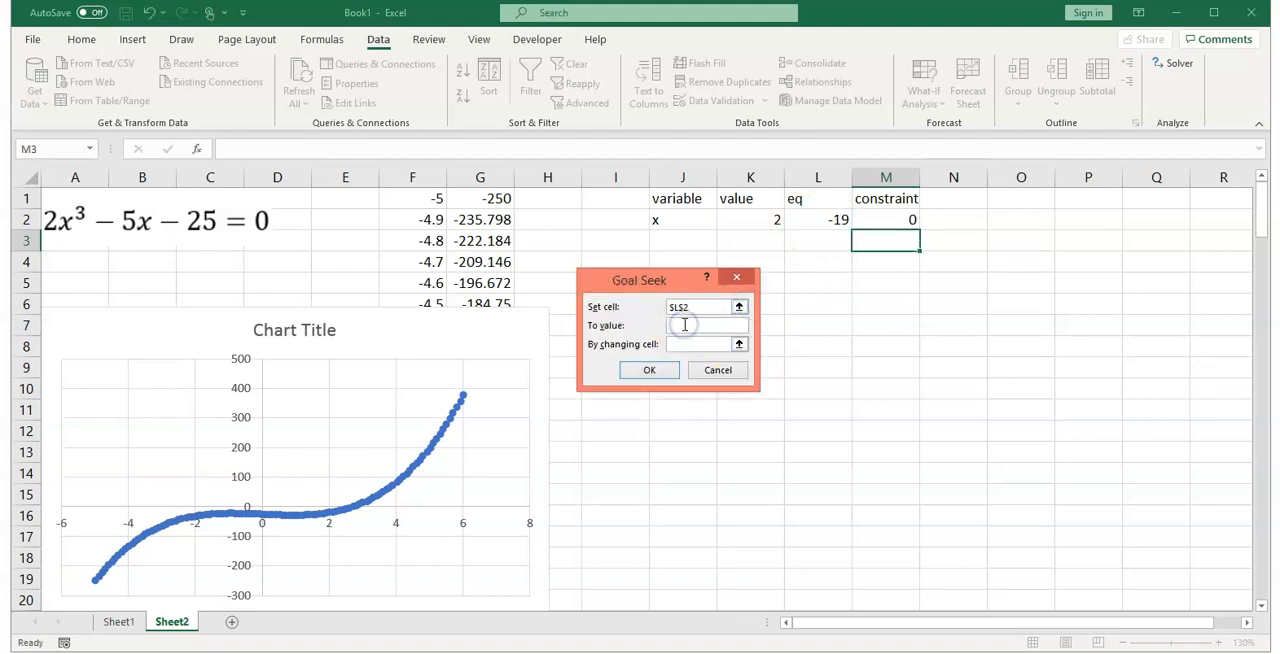
Step: Choose K2 as the changing cell, run Goal Seek and accept its solution
click(739, 344)
click(758, 220)
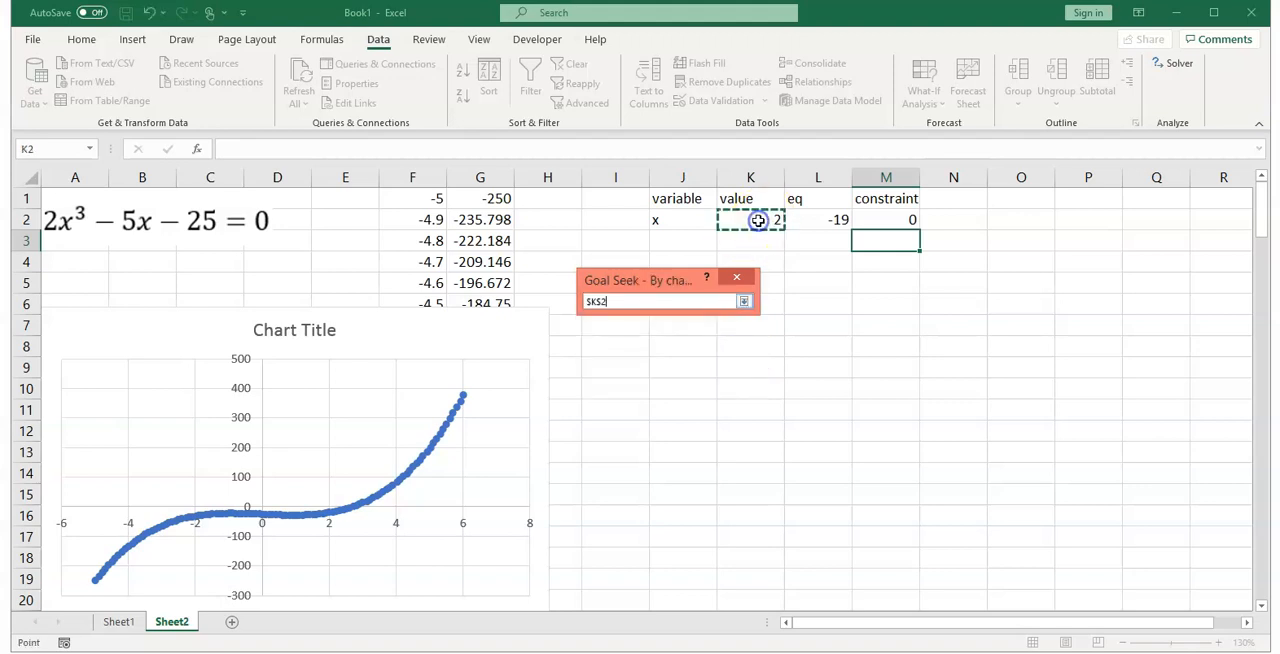
click(744, 304)
click(645, 372)
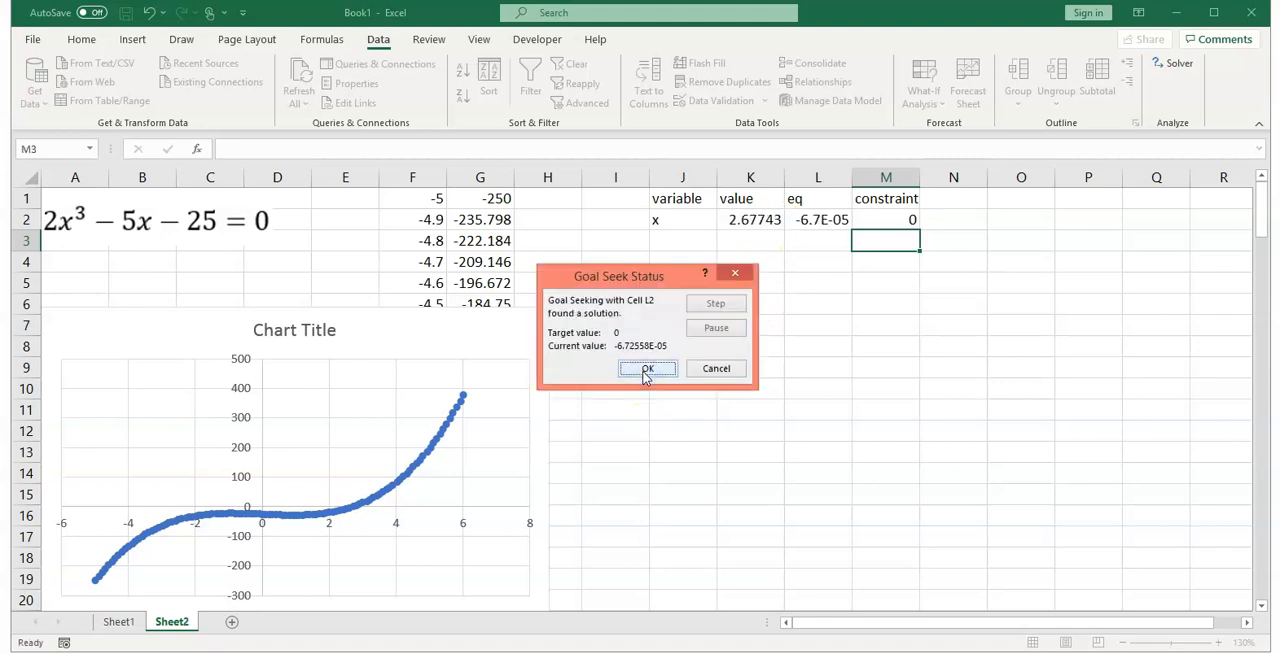
click(651, 370)
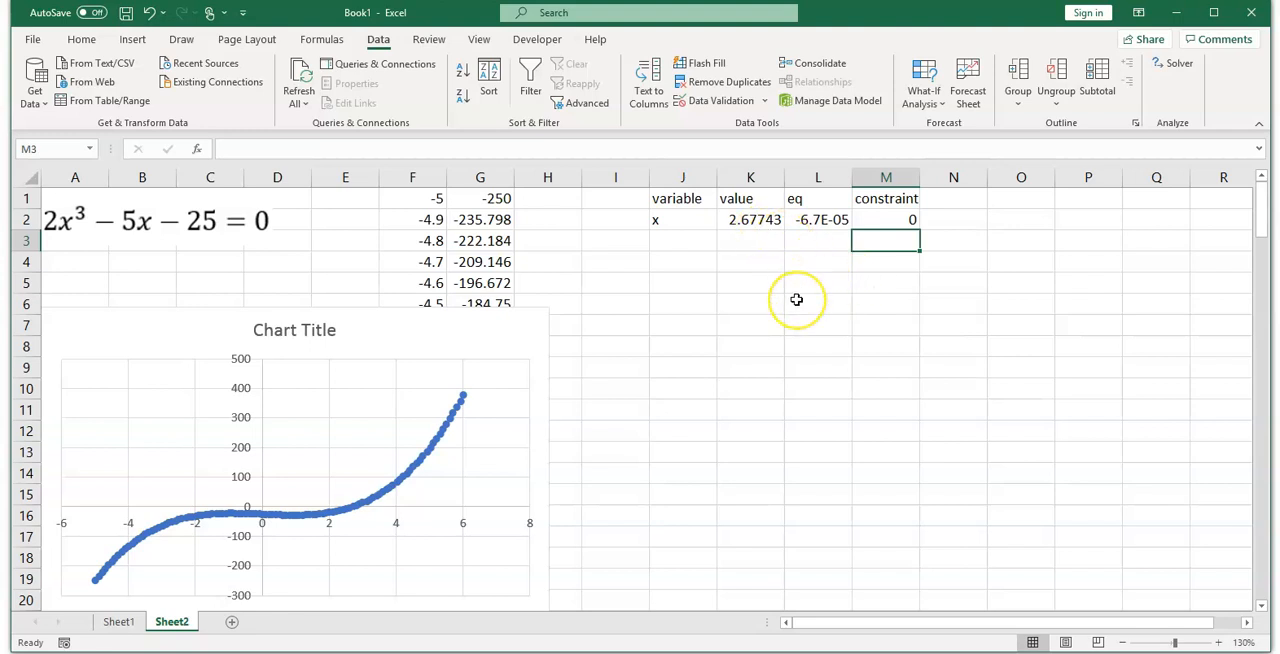
Step: Replace the x value in K2 with an initial guess of 0
click(759, 220)
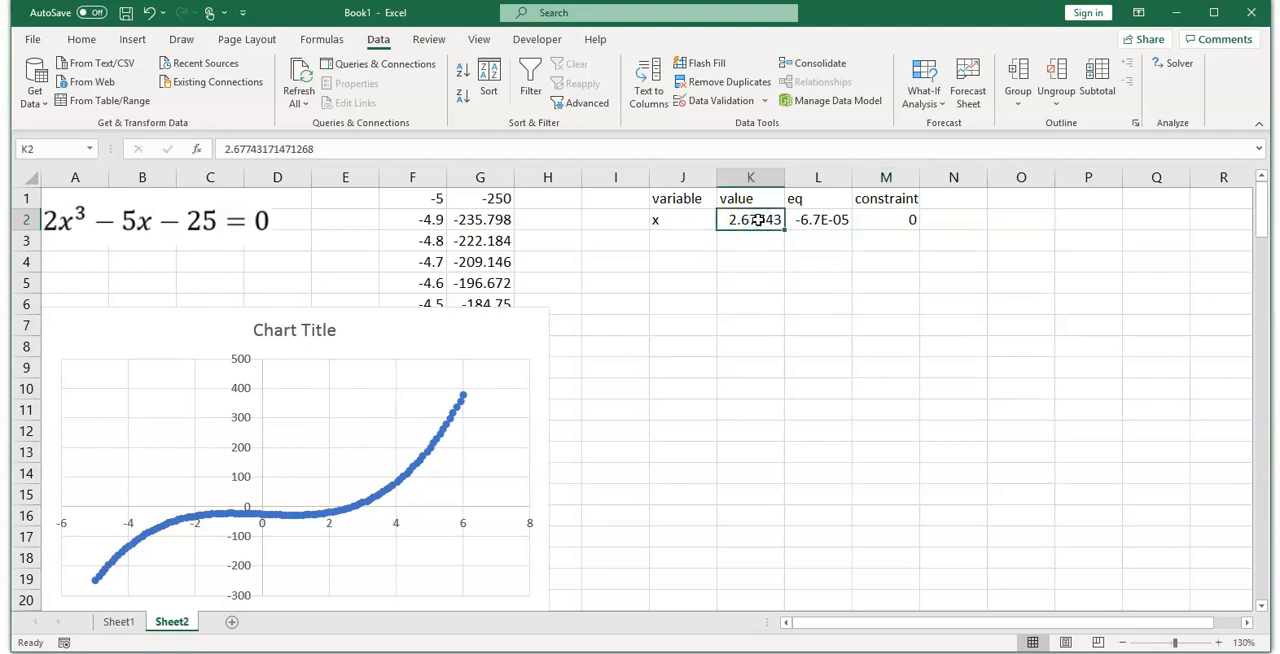
text(0)
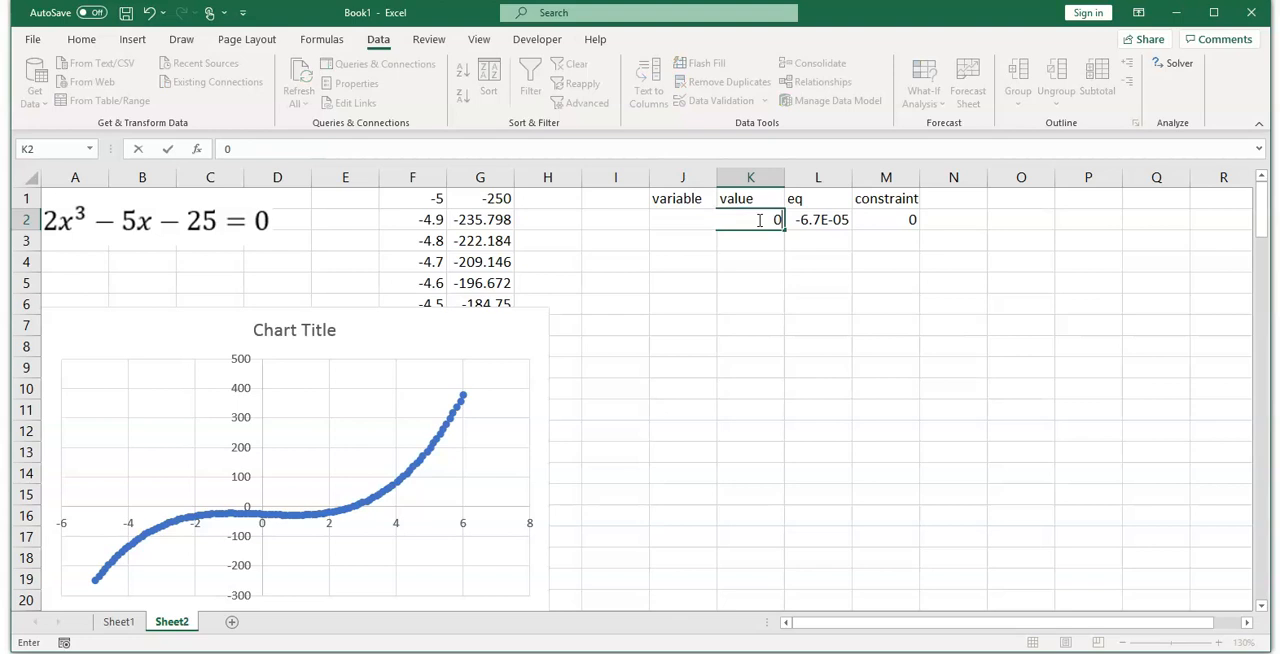
key(Return)
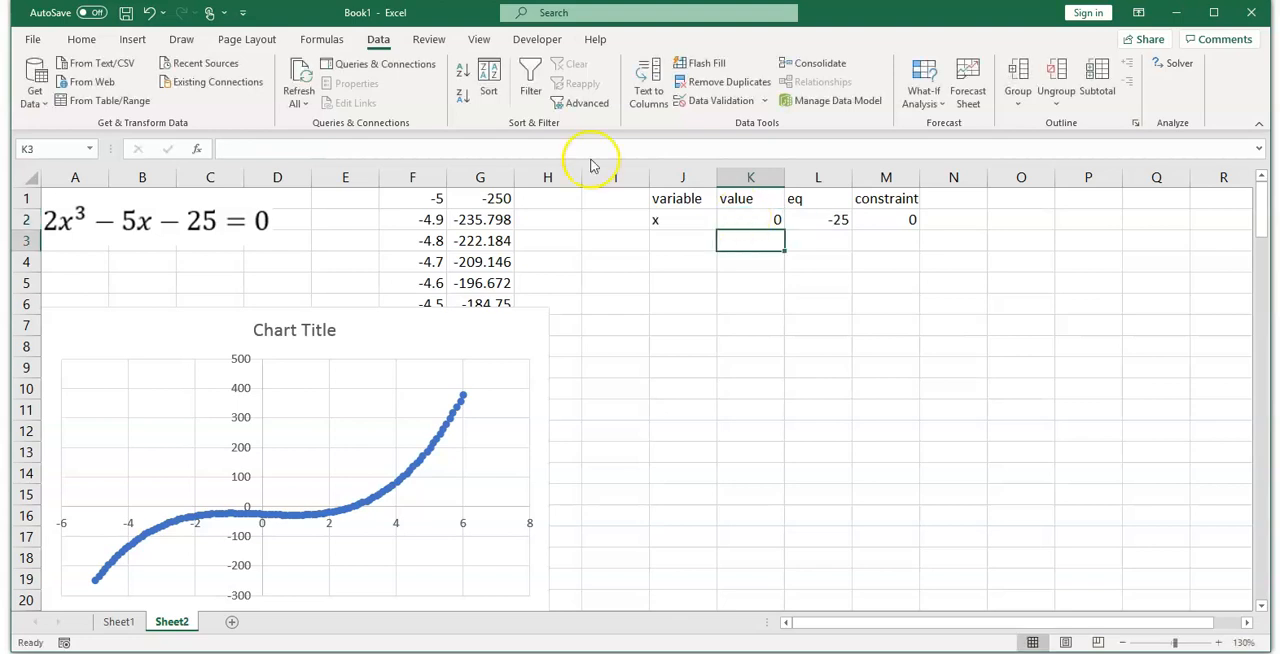
Step: Open Goal Seek and set equation cell L2 to reach the value 0 from the initial guess of 0
click(928, 104)
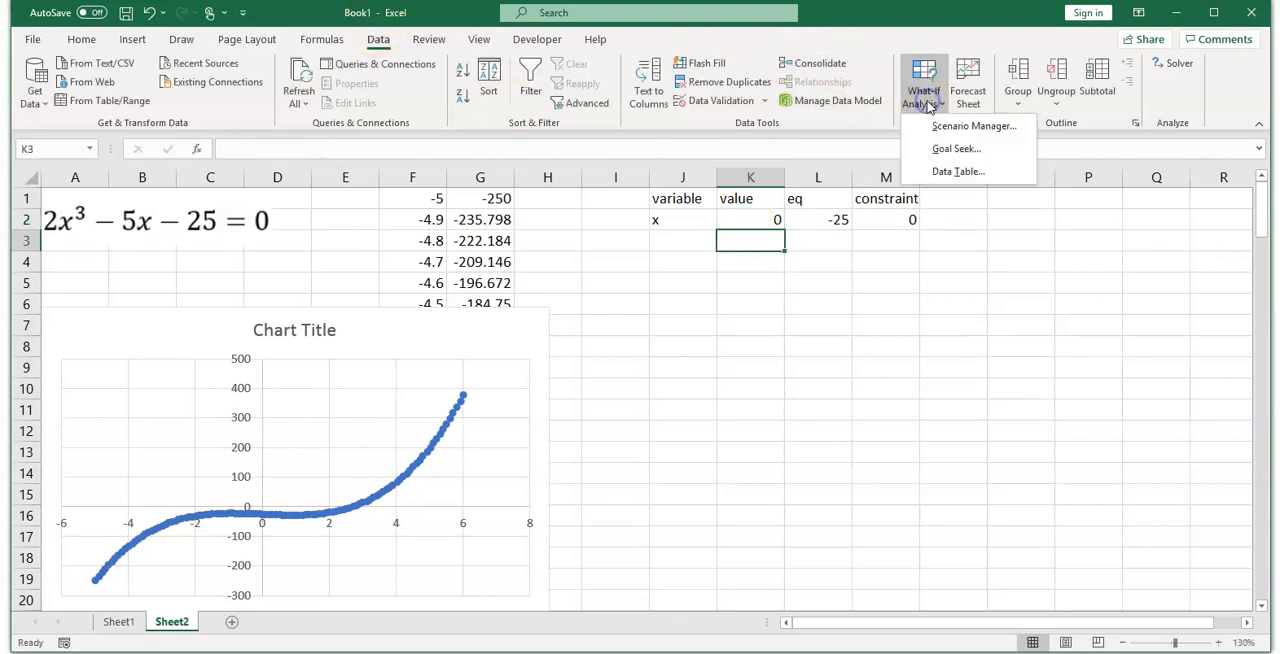
click(950, 157)
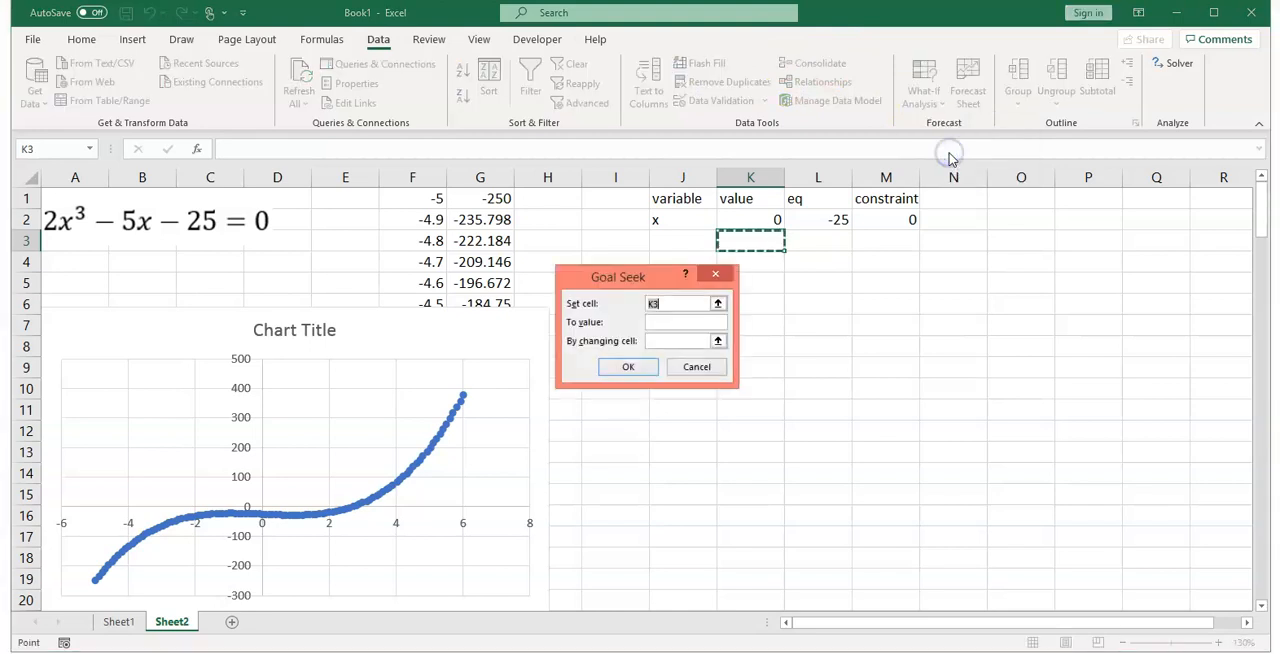
click(717, 303)
click(828, 222)
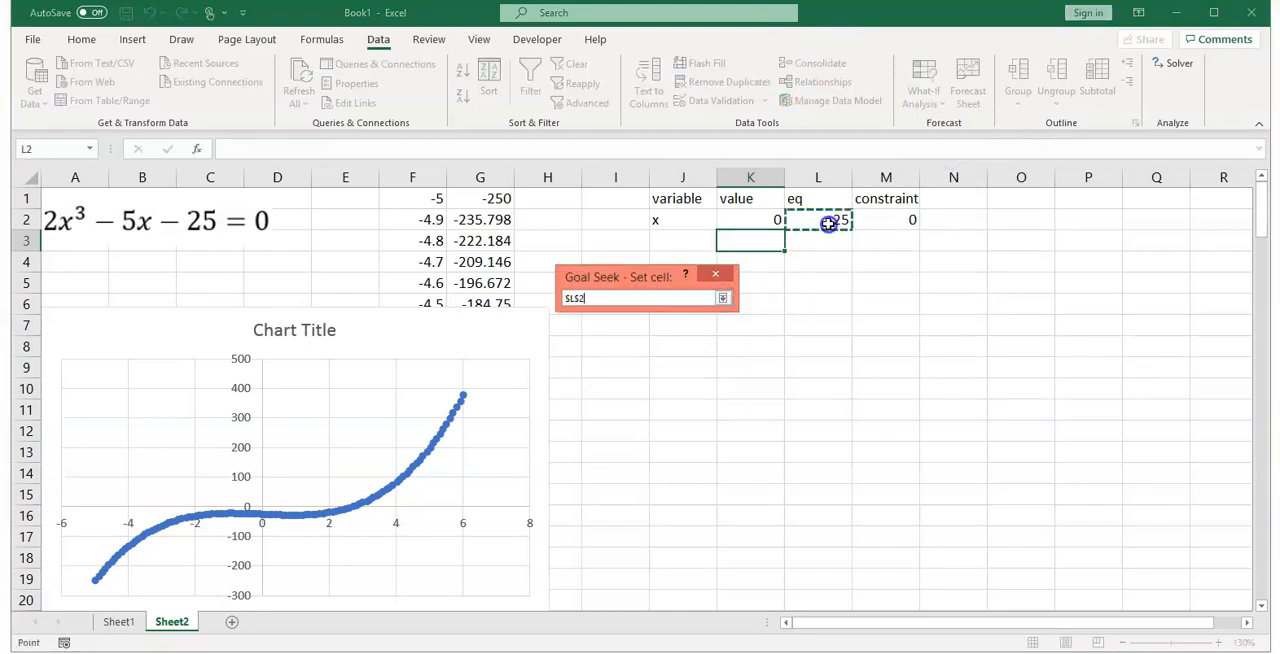
click(722, 298)
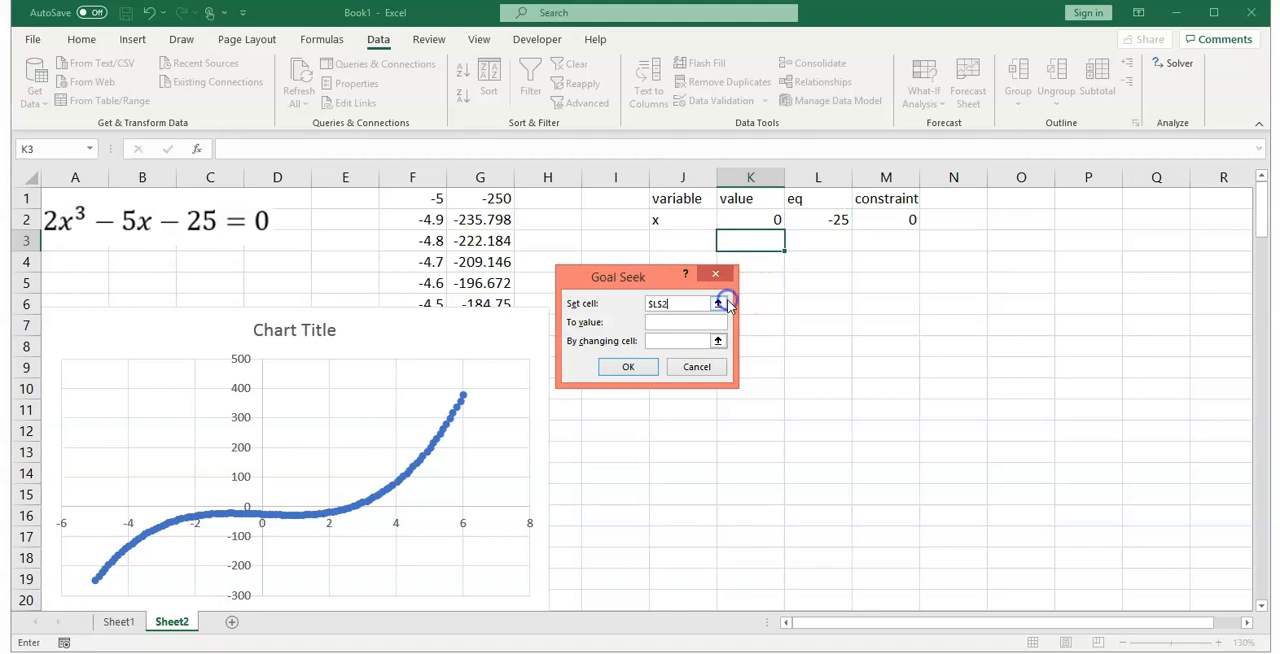
click(665, 320)
Step: Choose K2 as the changing cell, run Goal Seek and accept the result
click(717, 341)
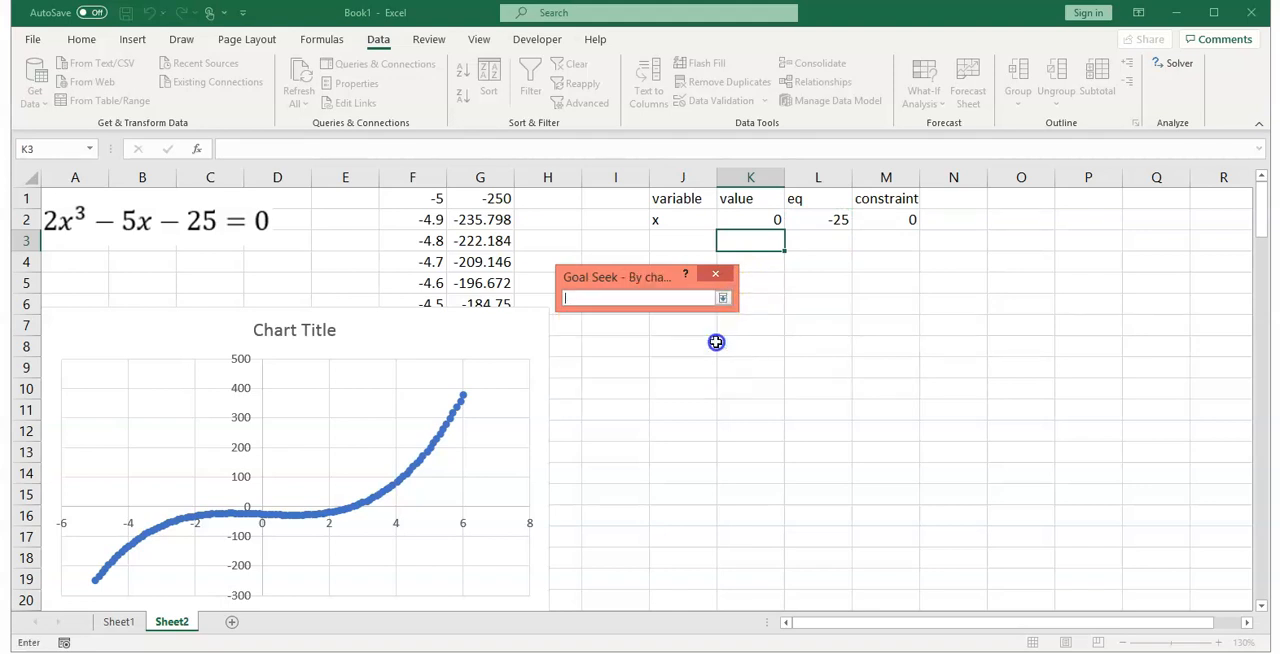
click(751, 218)
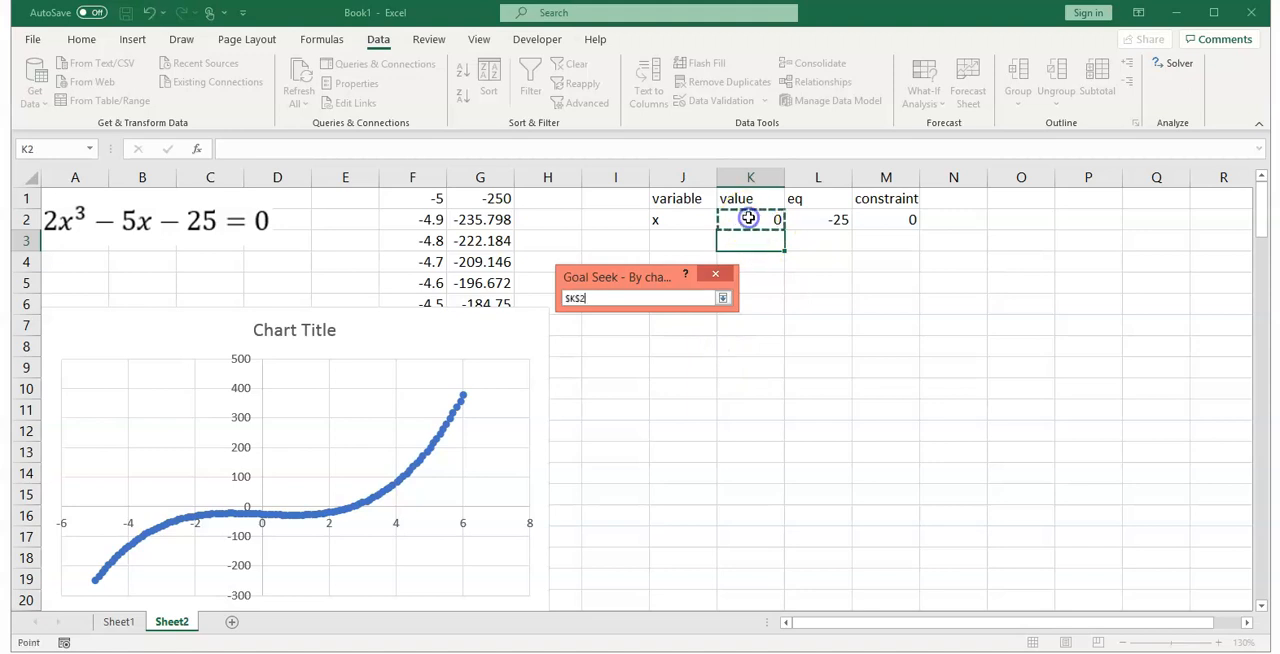
click(722, 298)
click(628, 367)
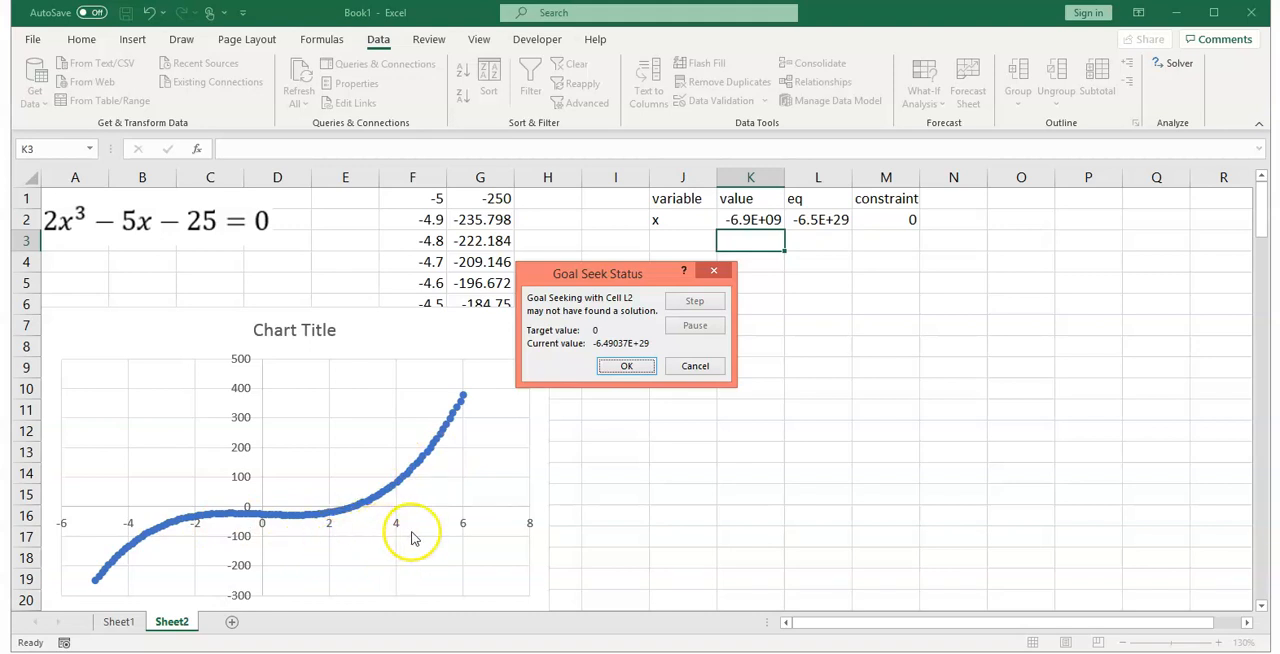
click(626, 366)
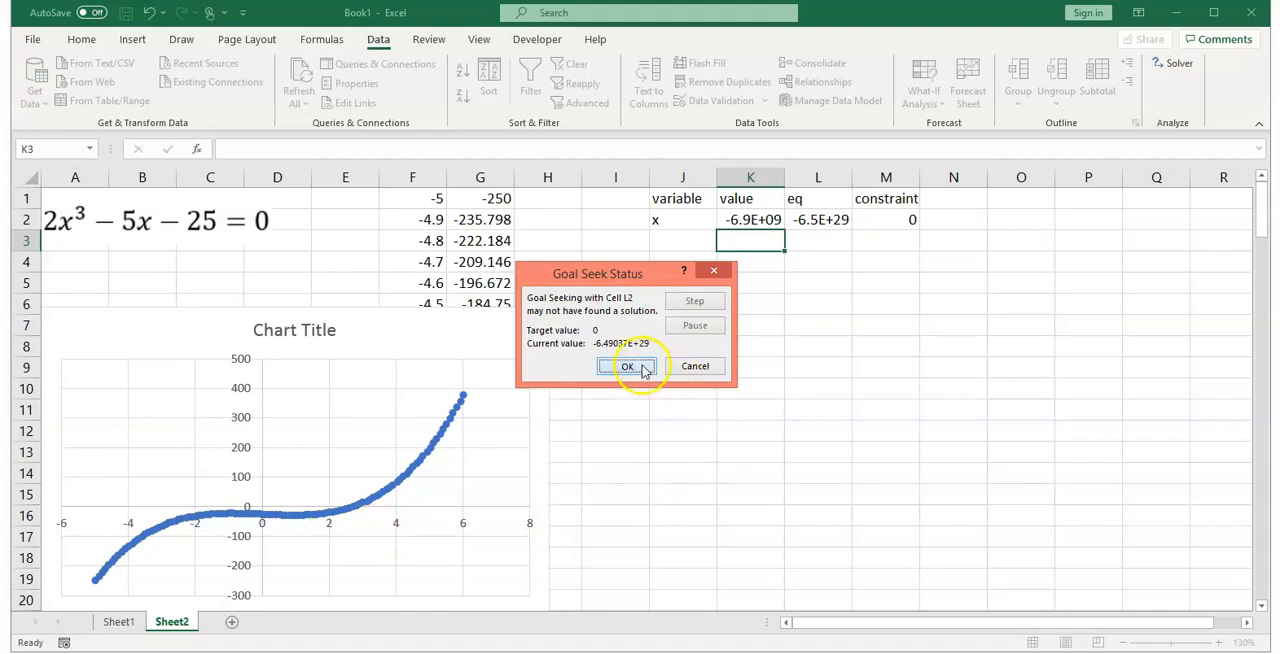
Step: Replace the x value in K2 with an initial guess of 2
click(764, 219)
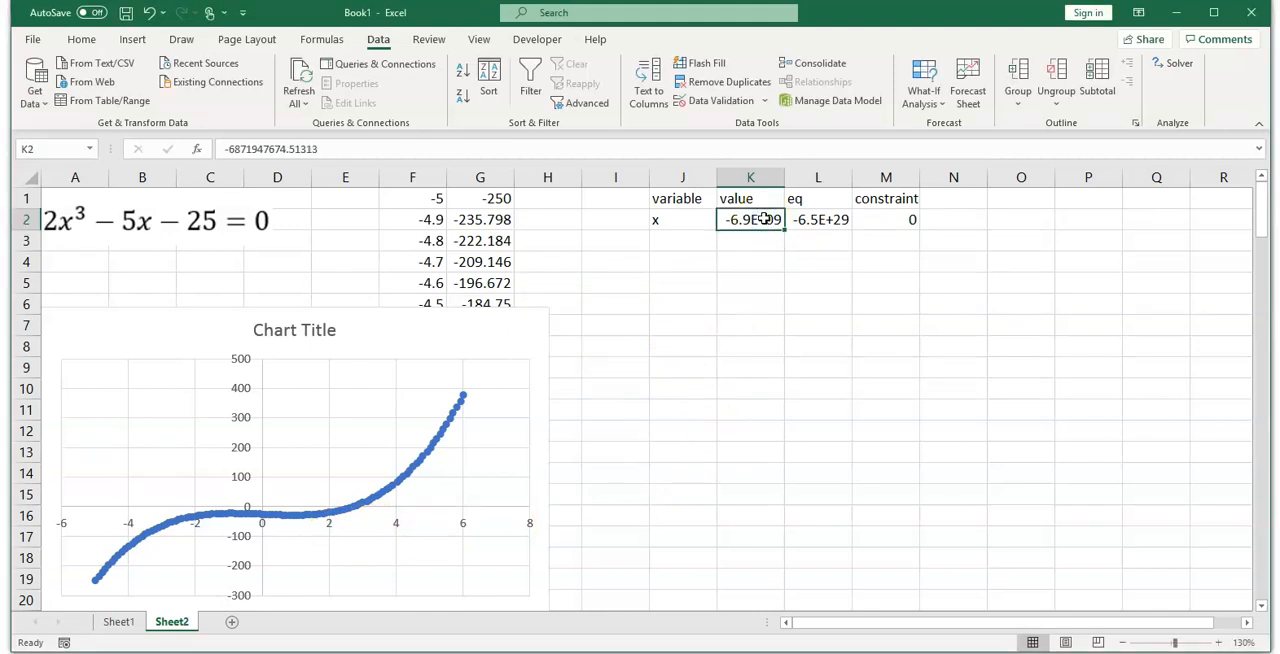
text(2)
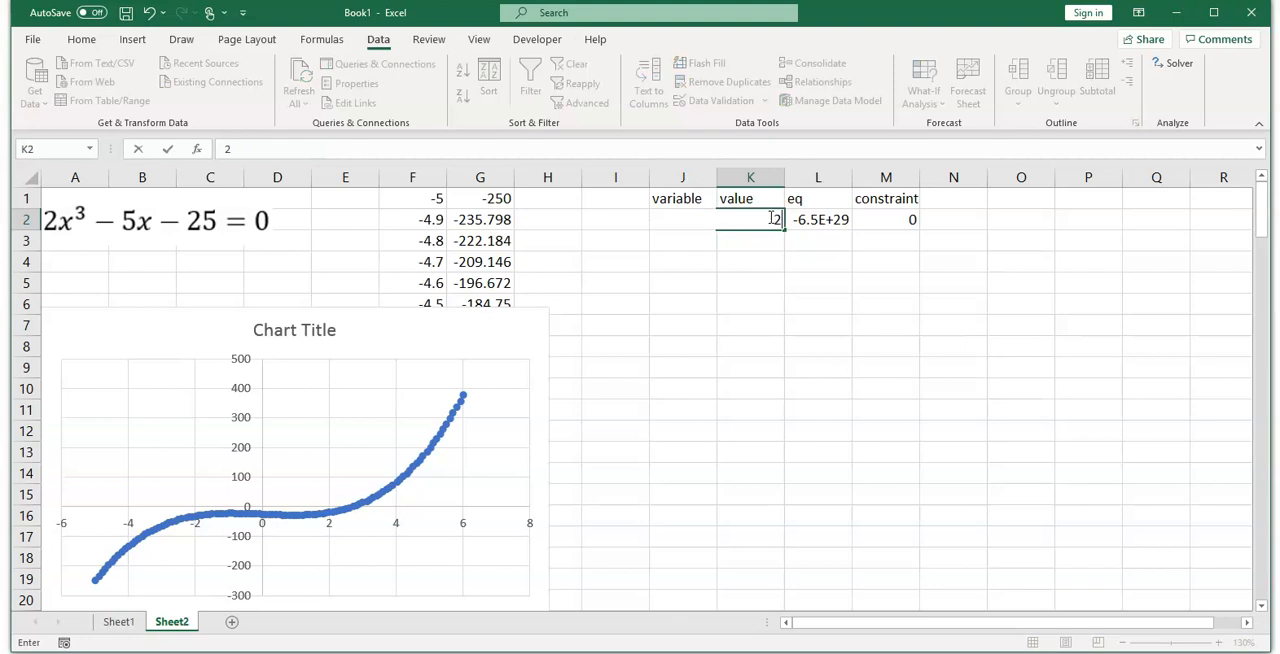
click(825, 221)
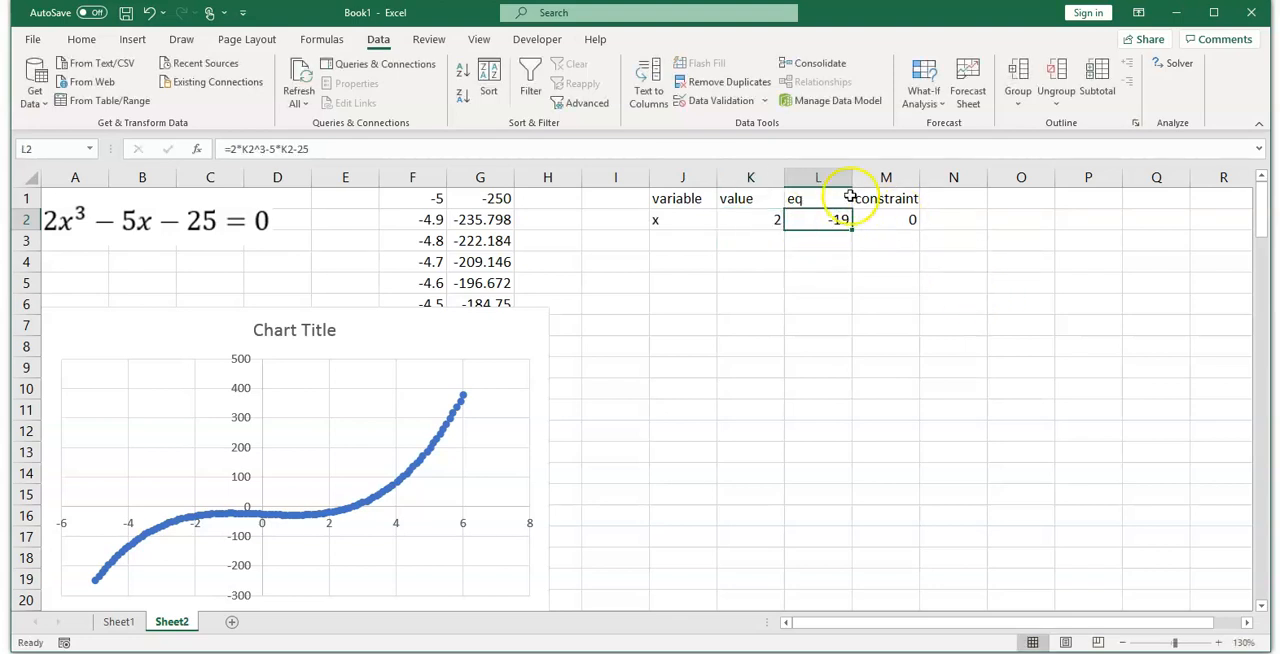
Step: Open Goal Seek again and set it to bring equation cell L2 to the value 0
click(378, 40)
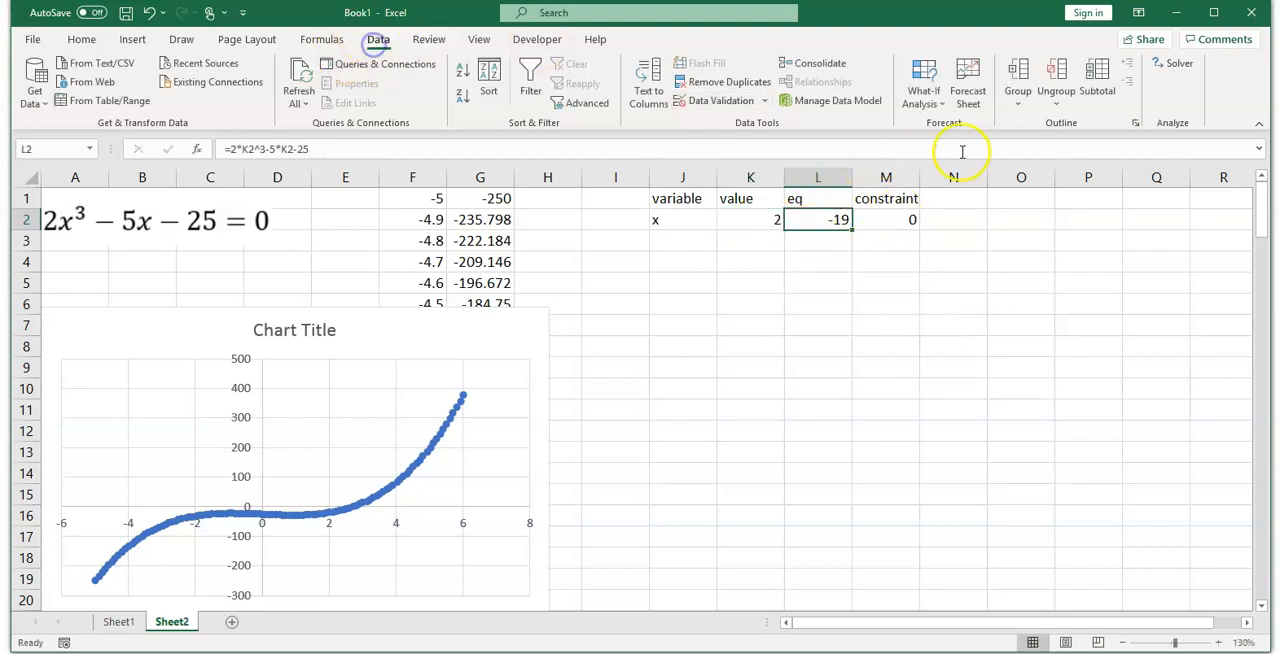
click(923, 88)
click(950, 150)
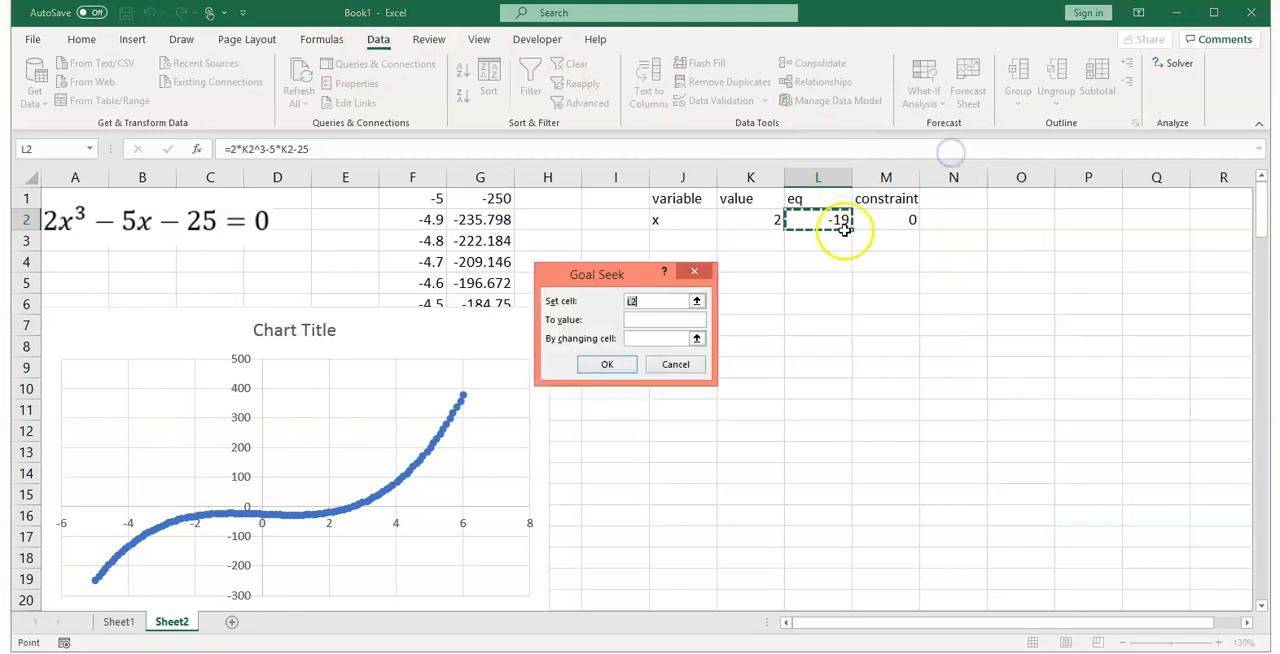
click(697, 301)
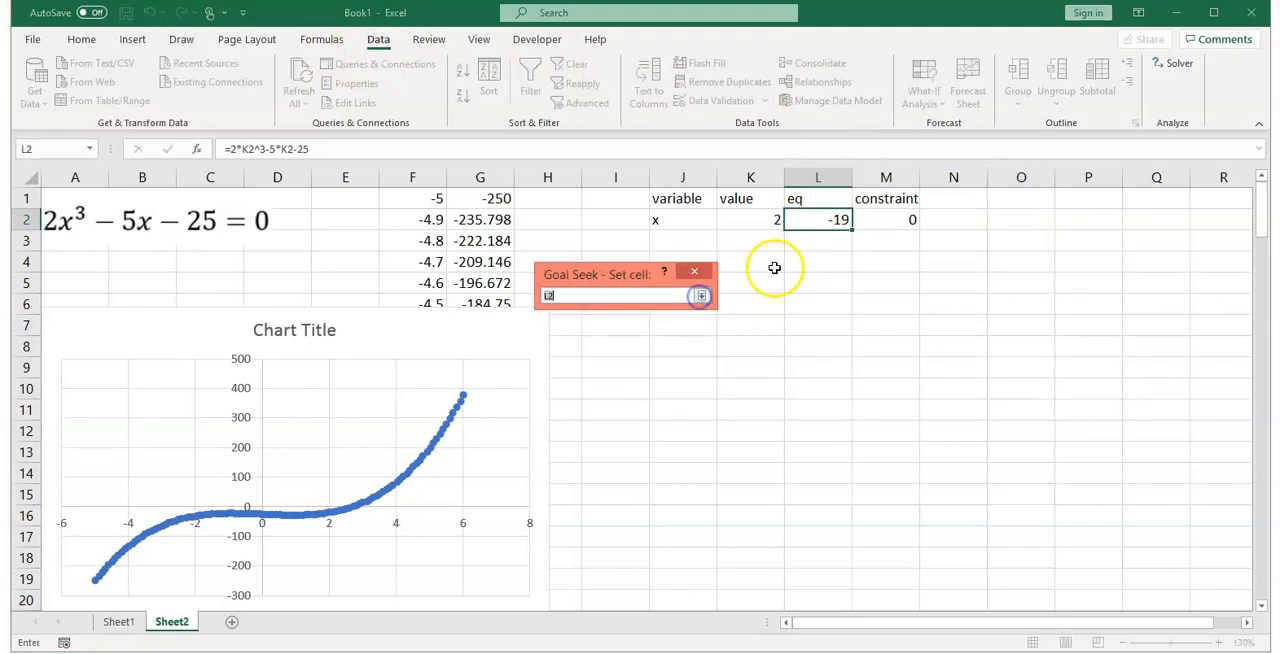
click(804, 223)
click(701, 295)
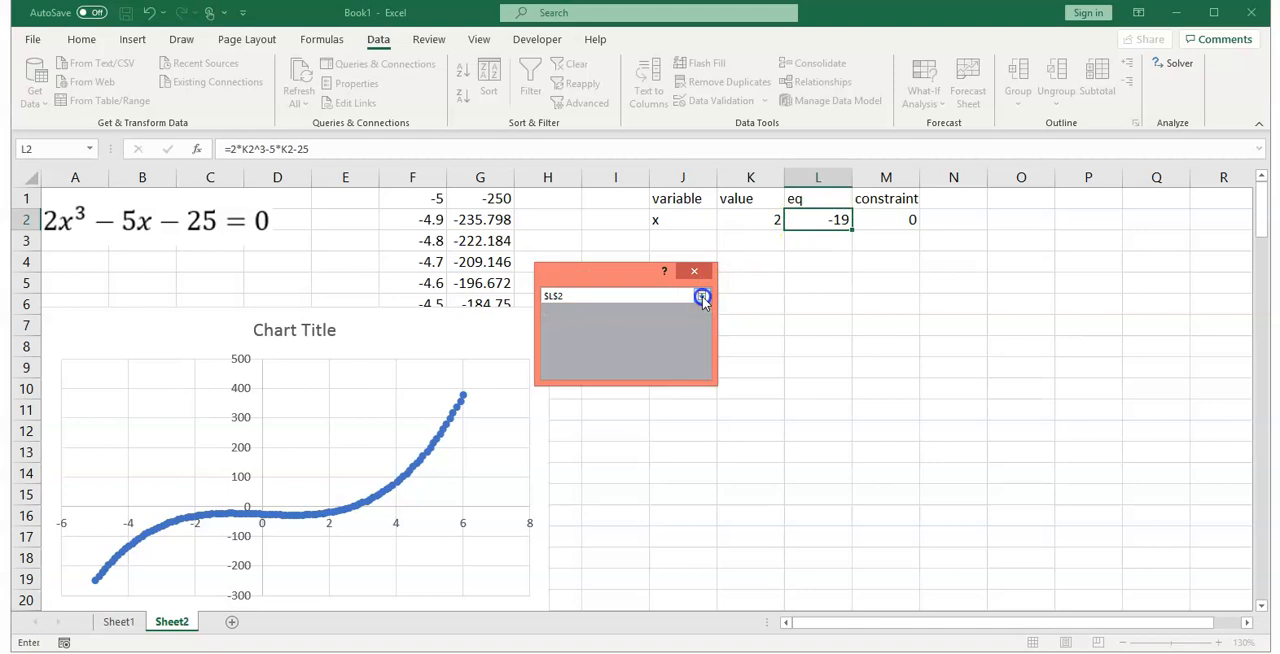
click(643, 319)
text(0)
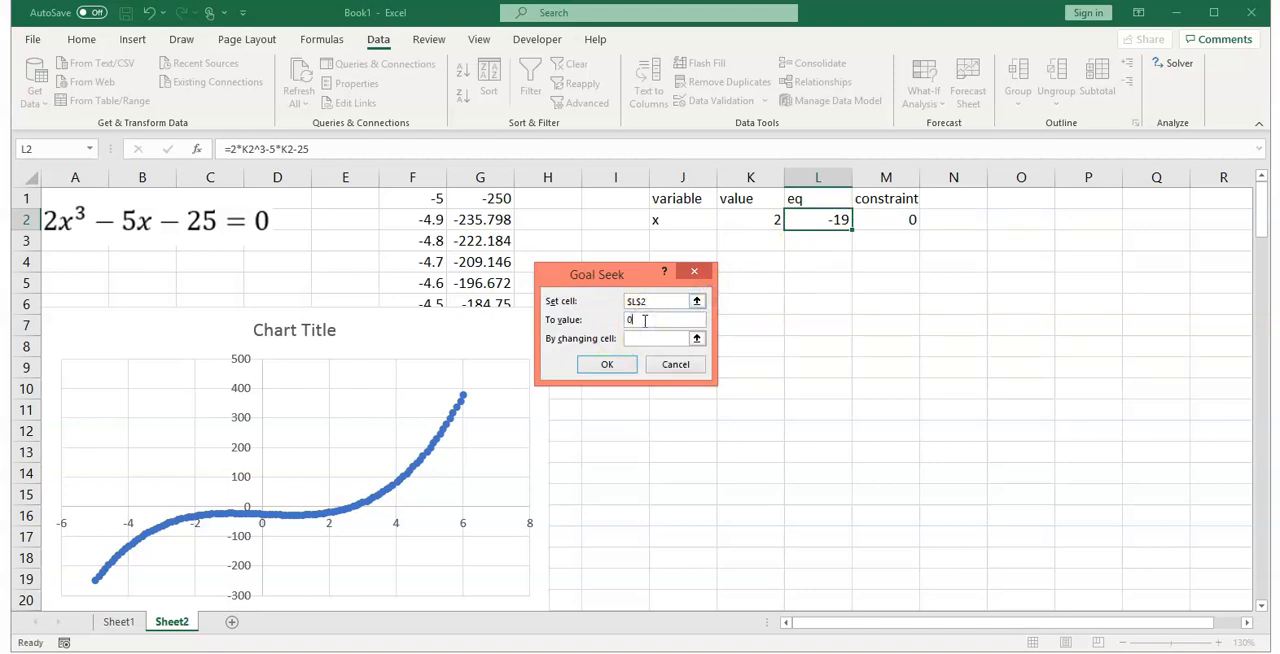
Step: Choose K2 as the changing cell and run Goal Seek from the guess of 2
click(697, 339)
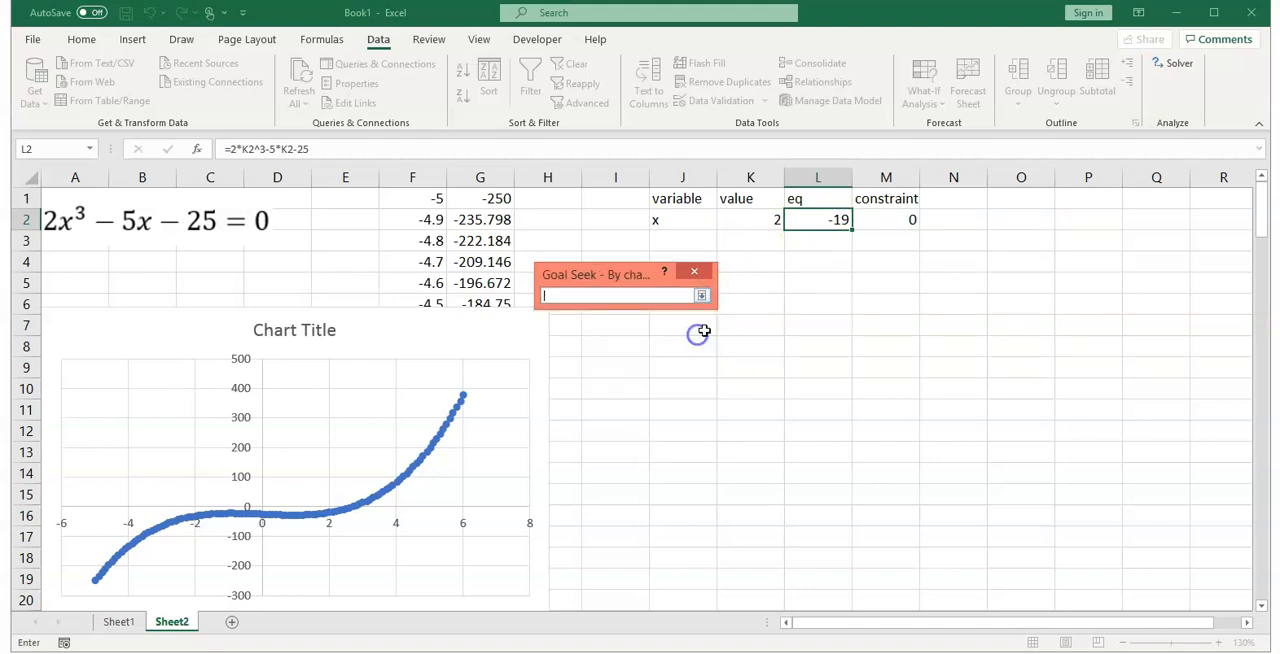
click(746, 218)
click(701, 295)
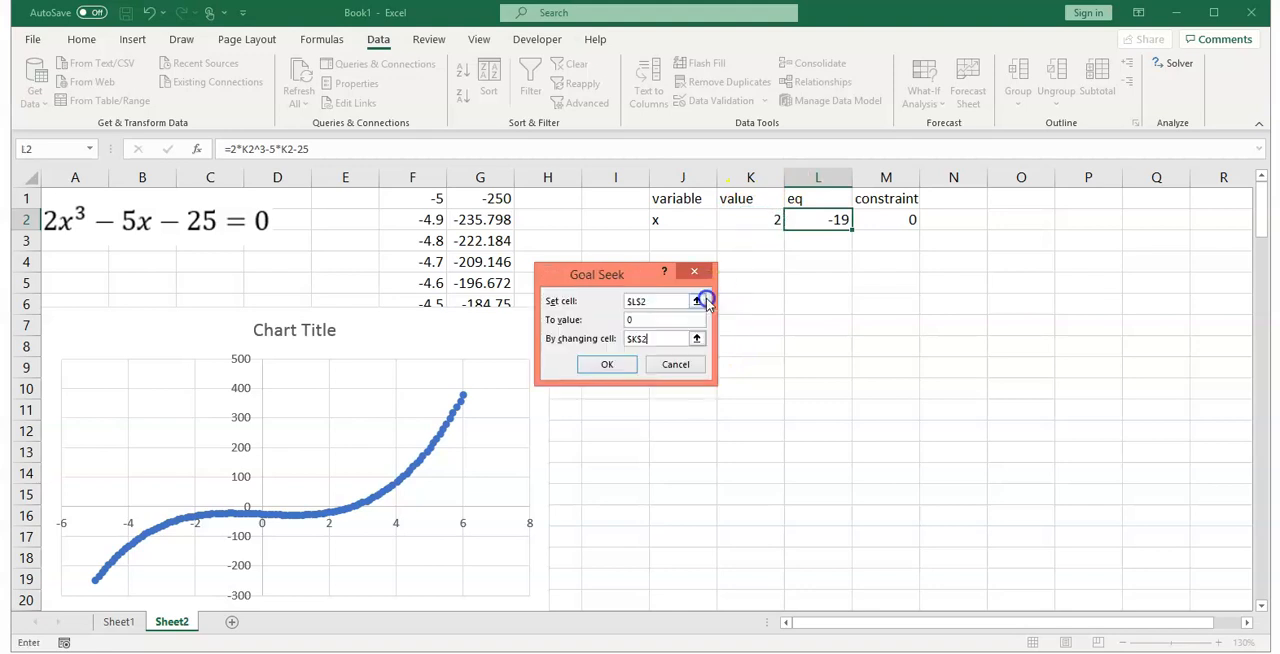
click(606, 364)
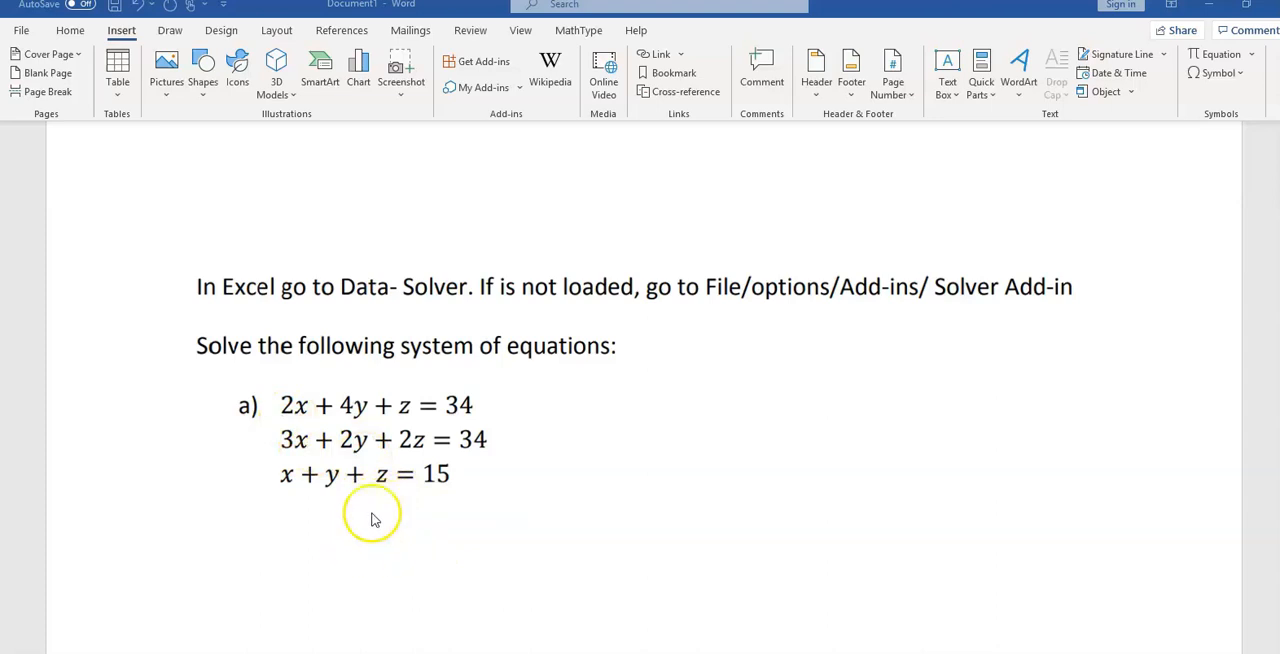
Step: Capture the three-equation system from the Word document with Snipping Tool and copy the snip
click(238, 652)
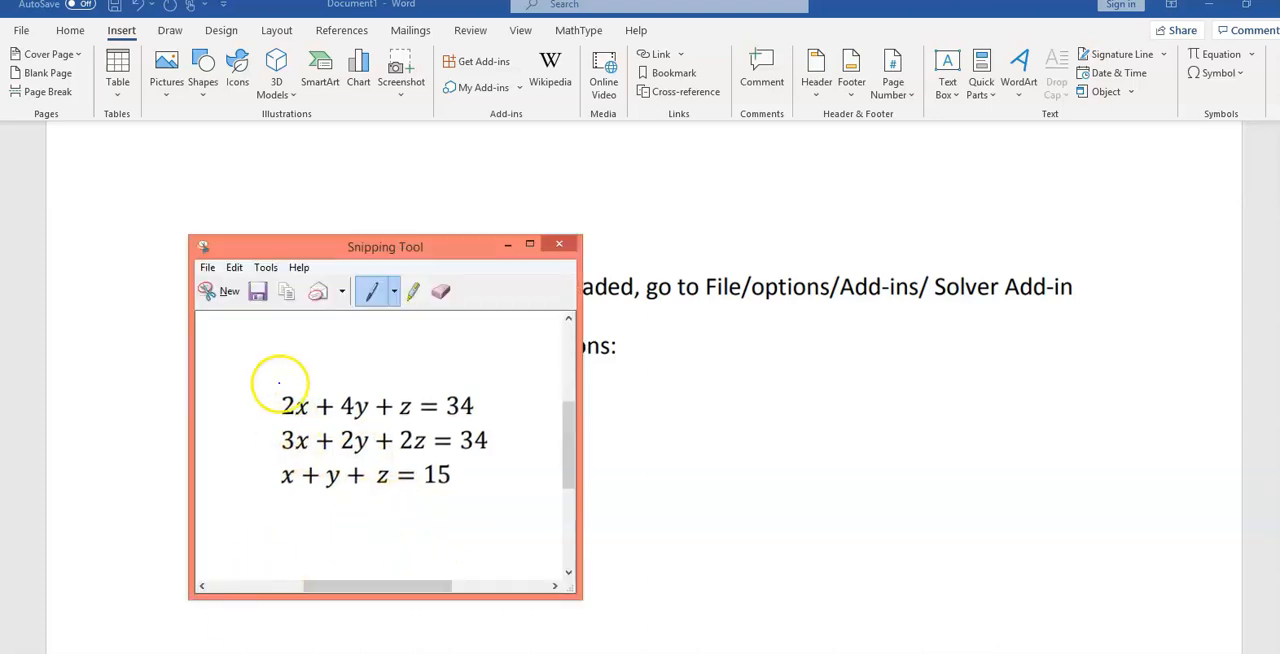
click(214, 292)
drag(275, 396, 494, 492)
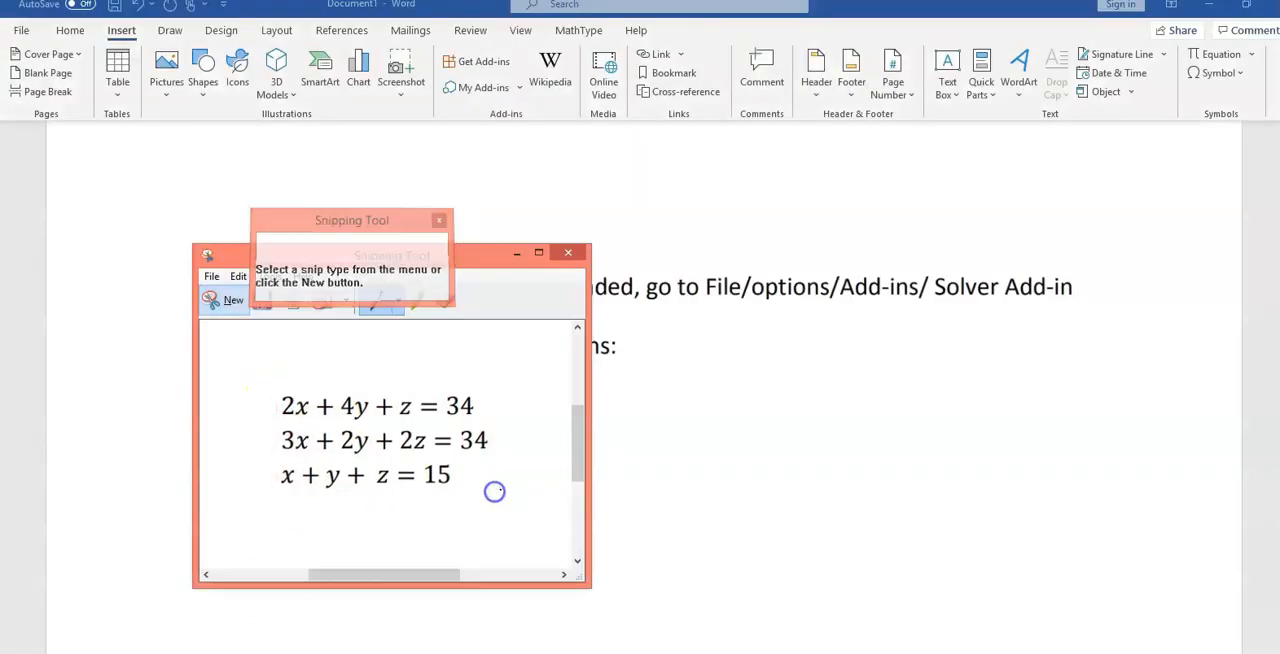
right_click(395, 436)
click(381, 464)
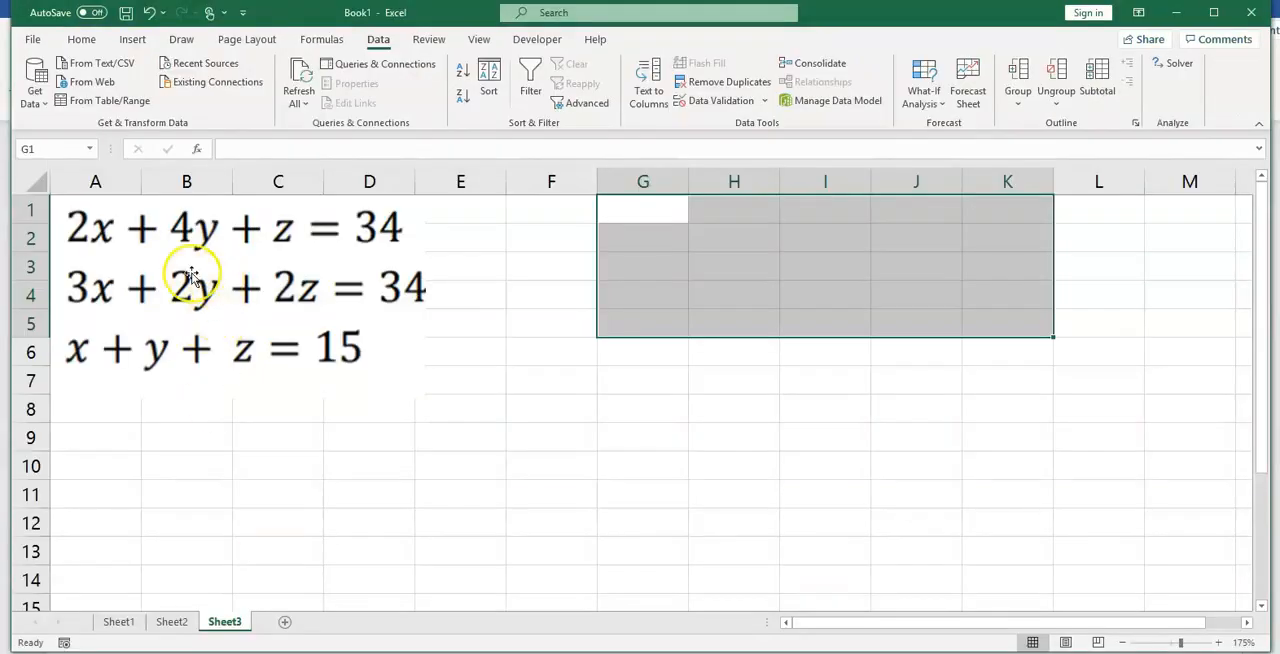
Step: In Excel's Sheet3, enter the headings variables, values, equations and constraints in cells F1 to I1
click(495, 214)
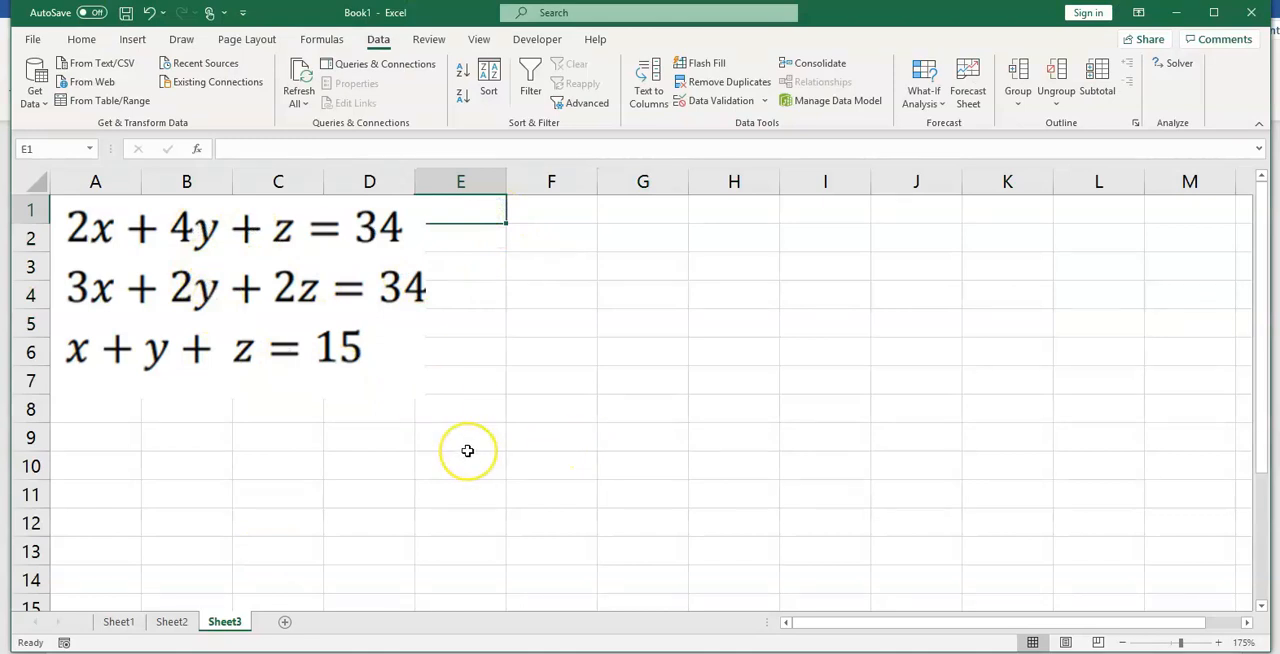
click(578, 214)
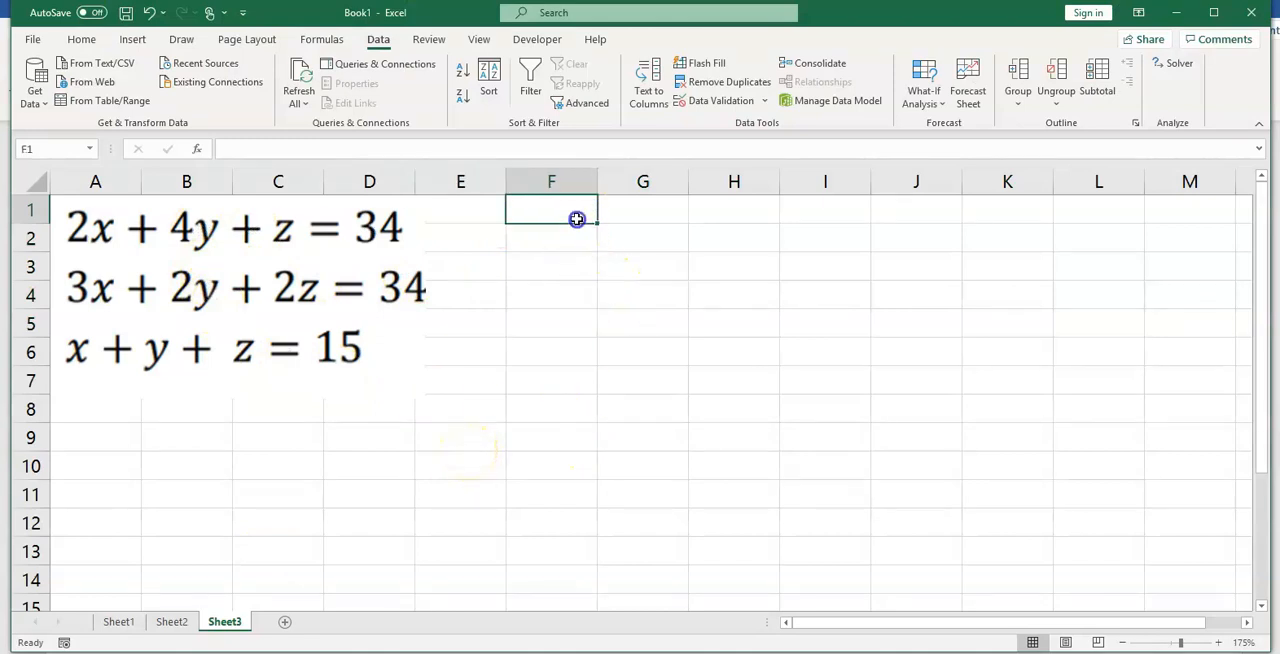
click(591, 219)
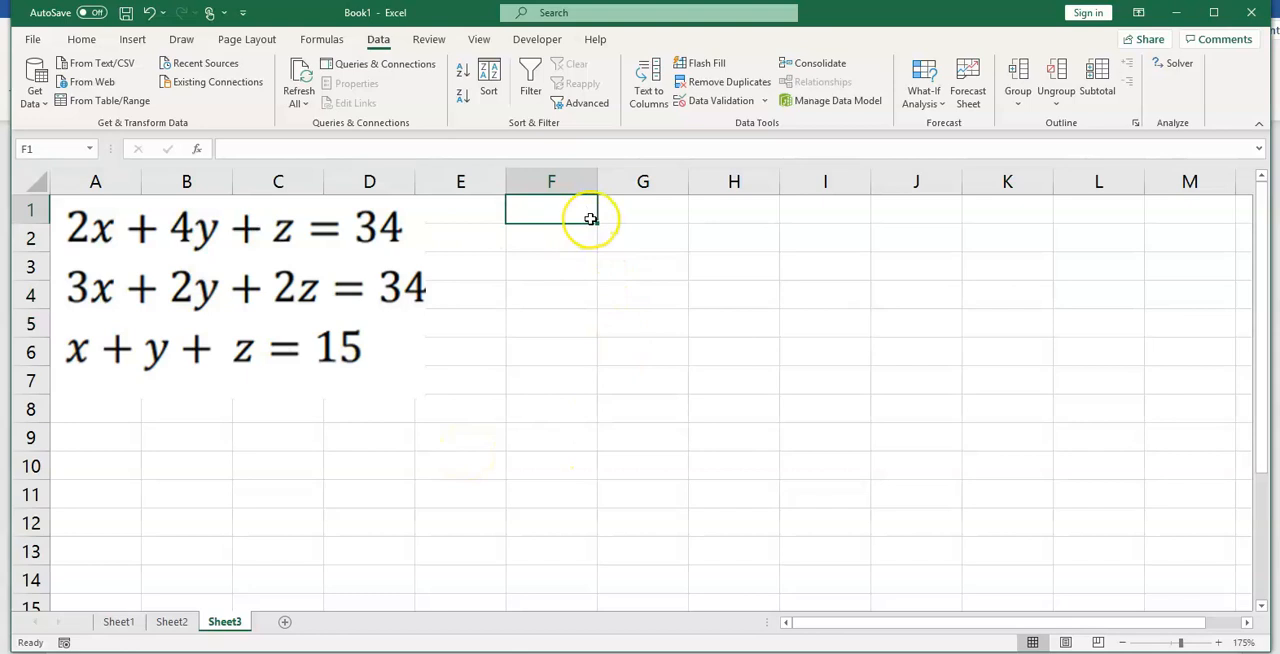
text(variables)
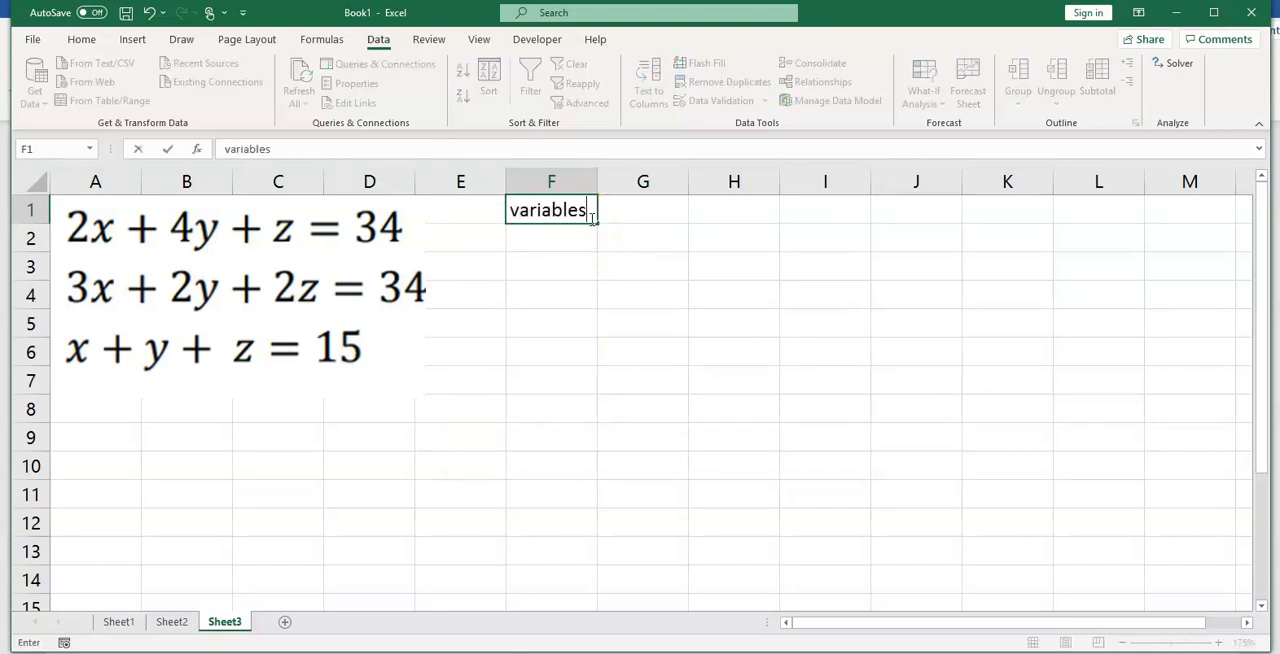
key(Tab)
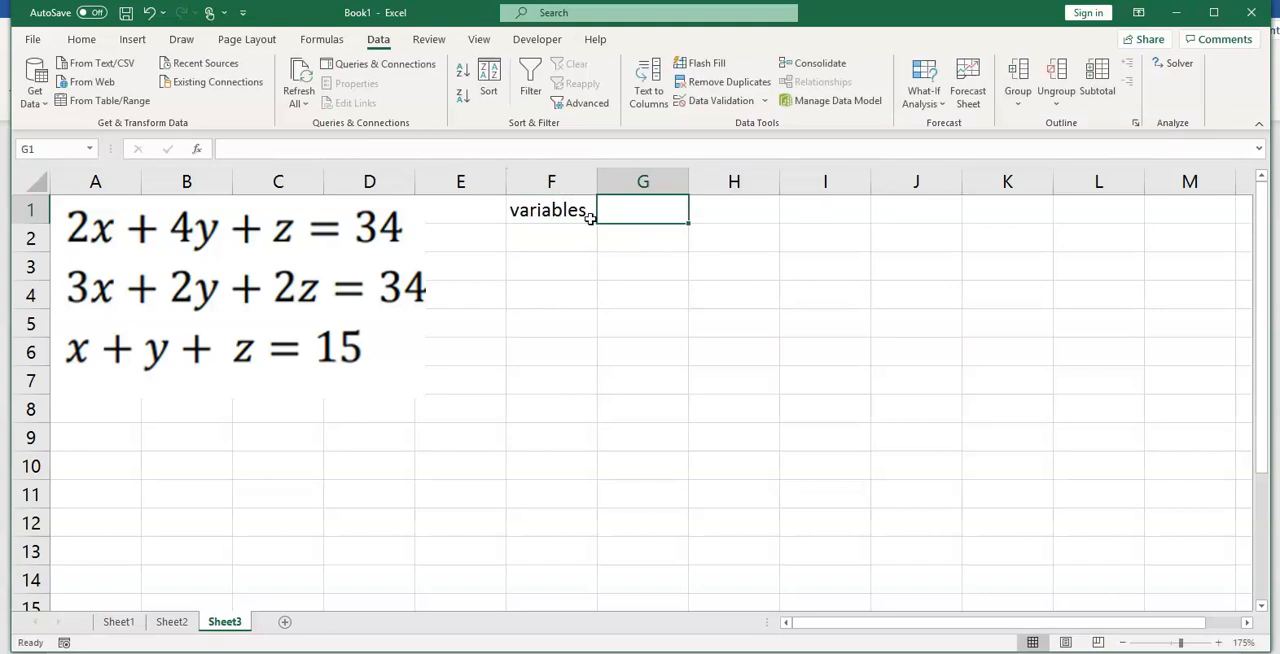
text(values)
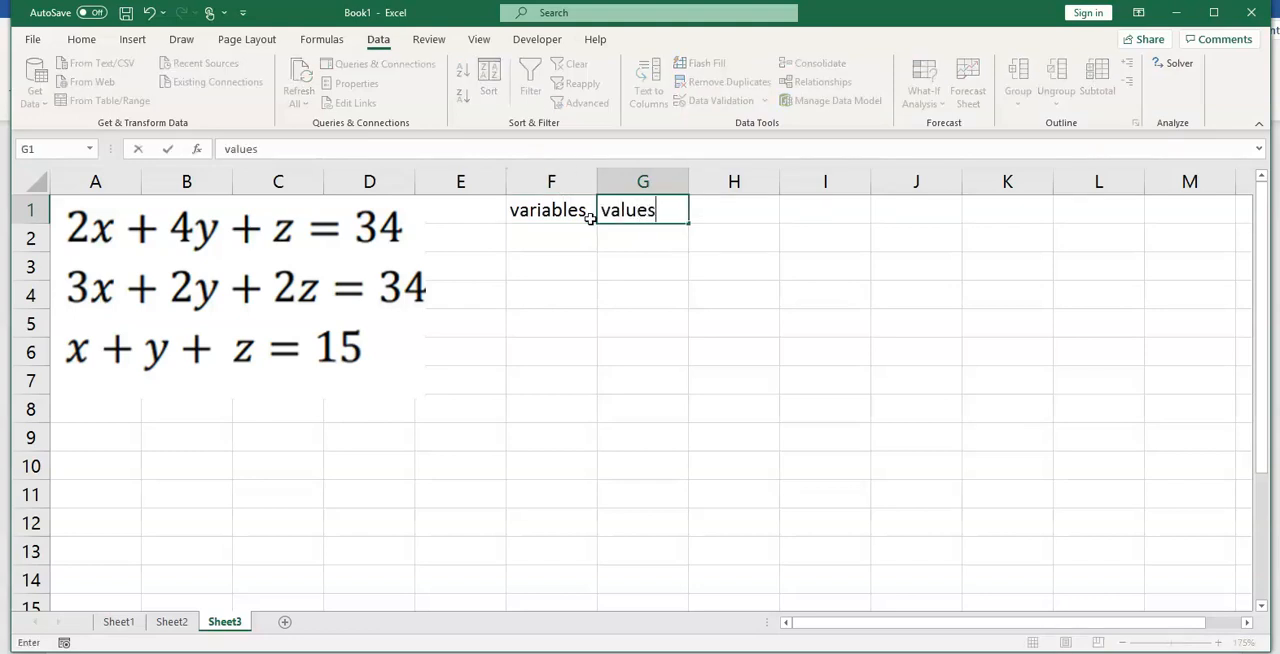
key(Tab)
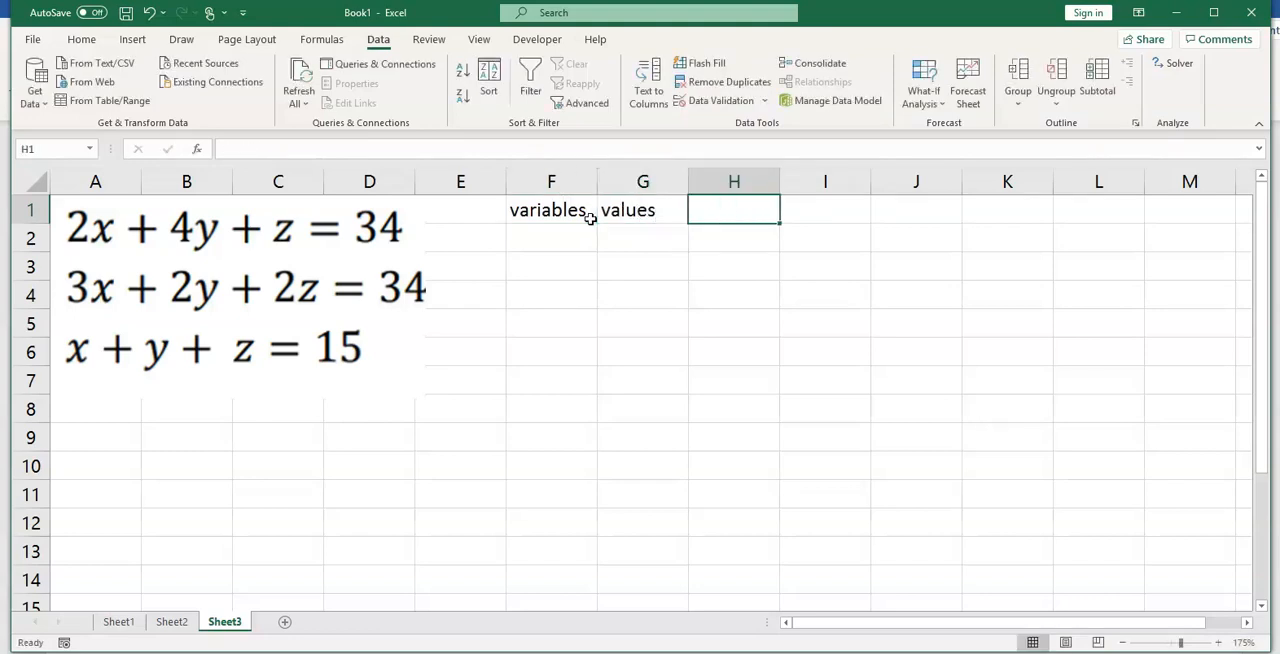
text(equations)
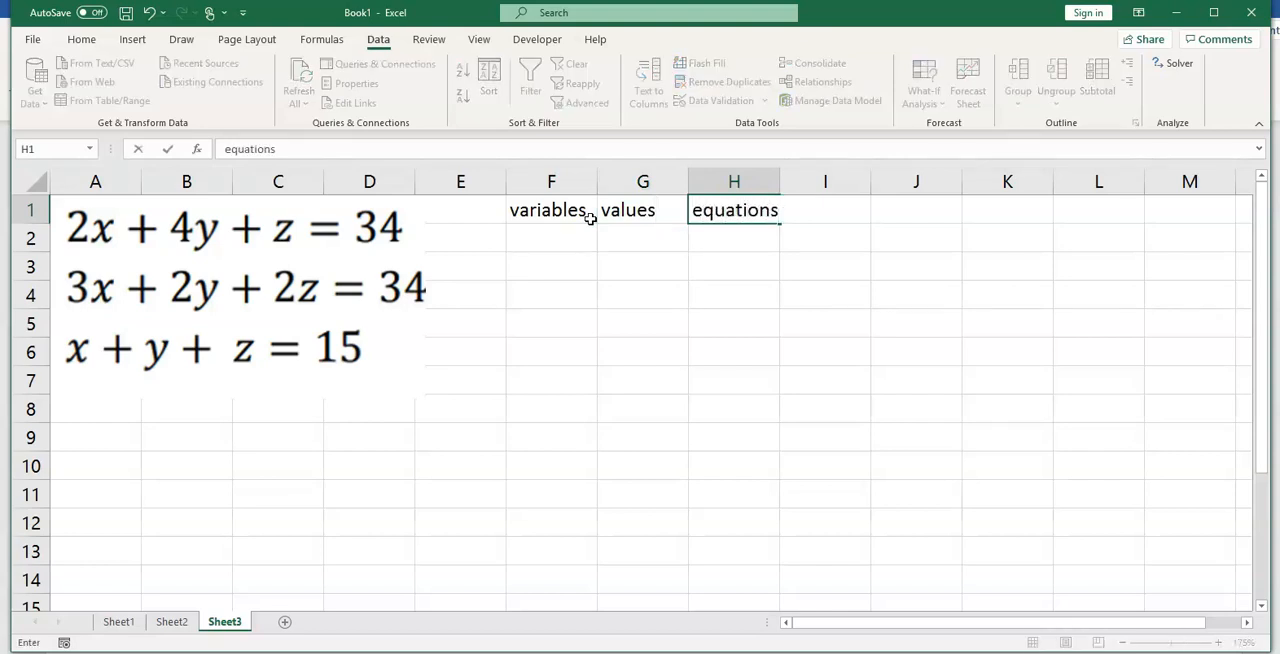
key(Tab)
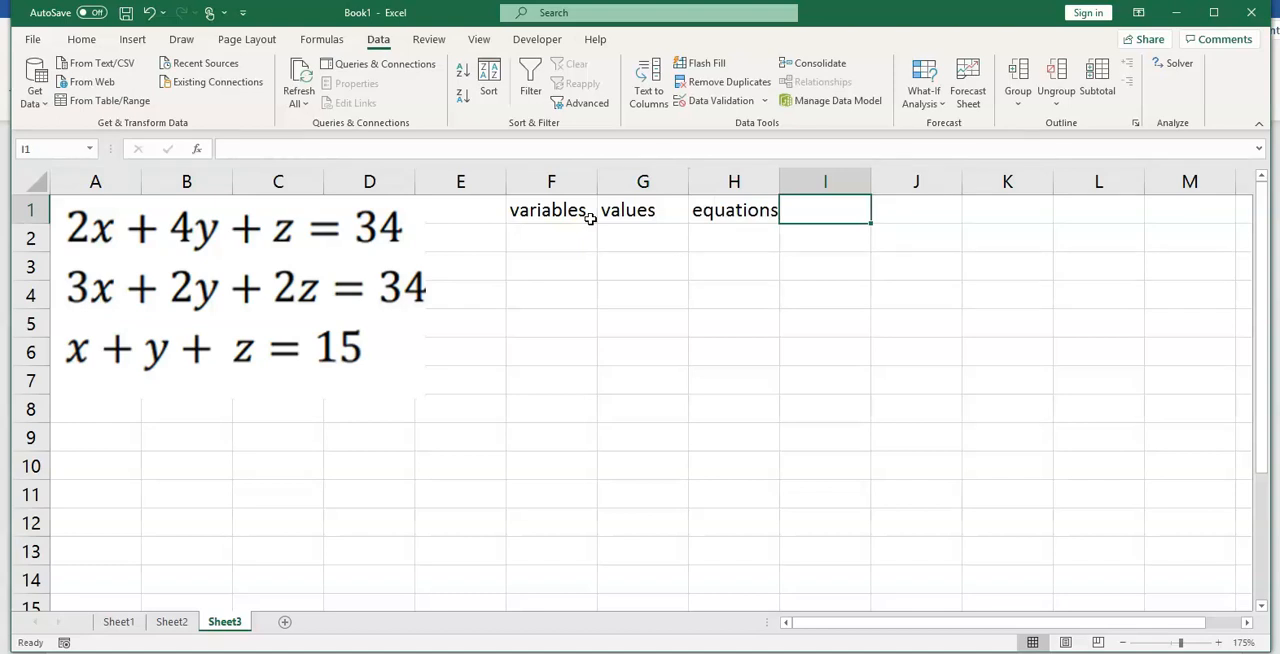
text(c)
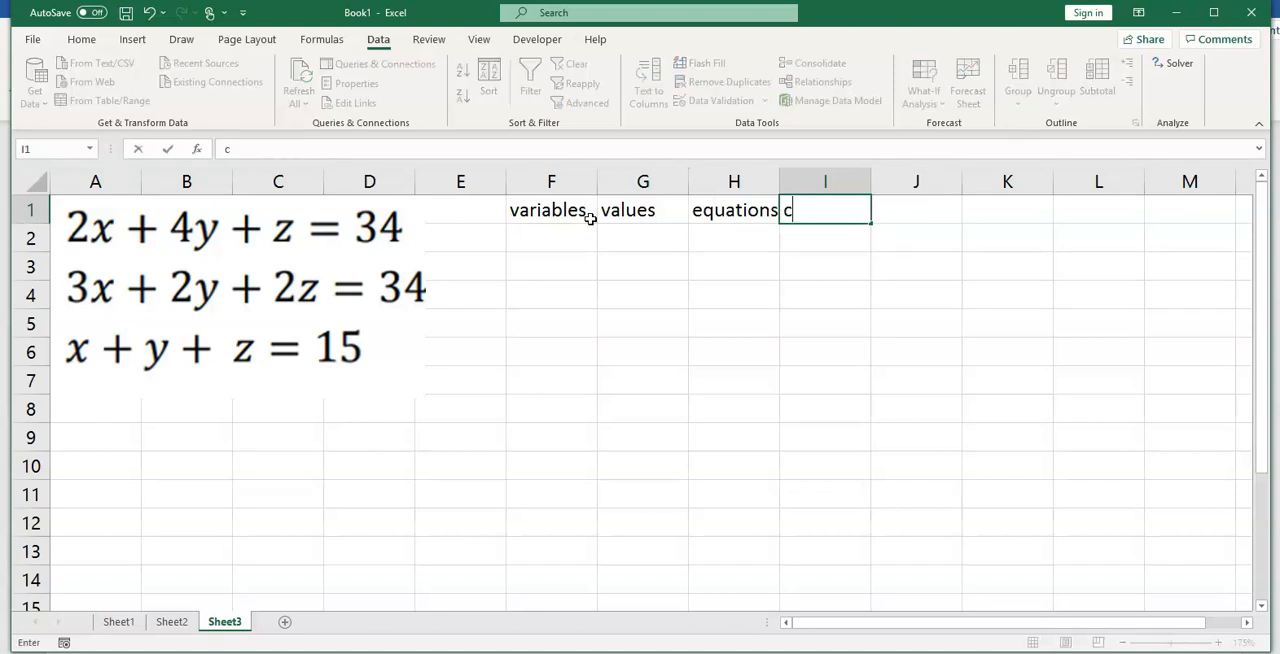
text(onstraints)
Step: List the variables x, y and z in cells F2 to F4 under the variables heading
click(550, 243)
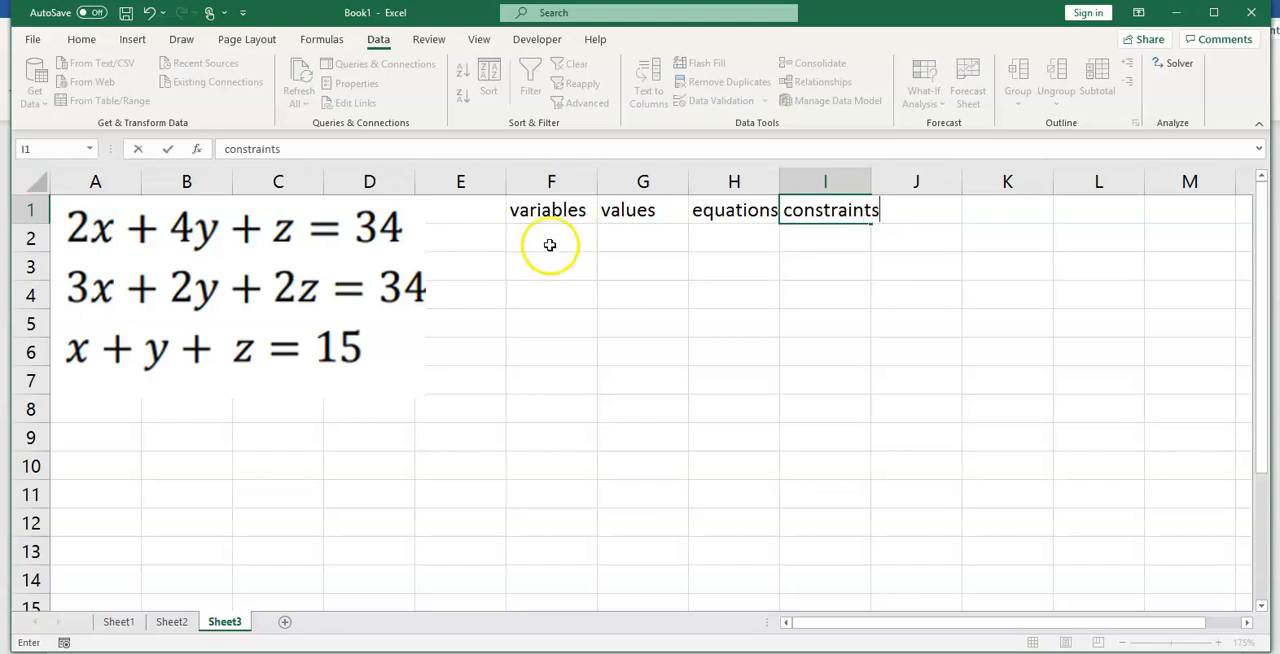
text(x)
key(Return)
text(y)
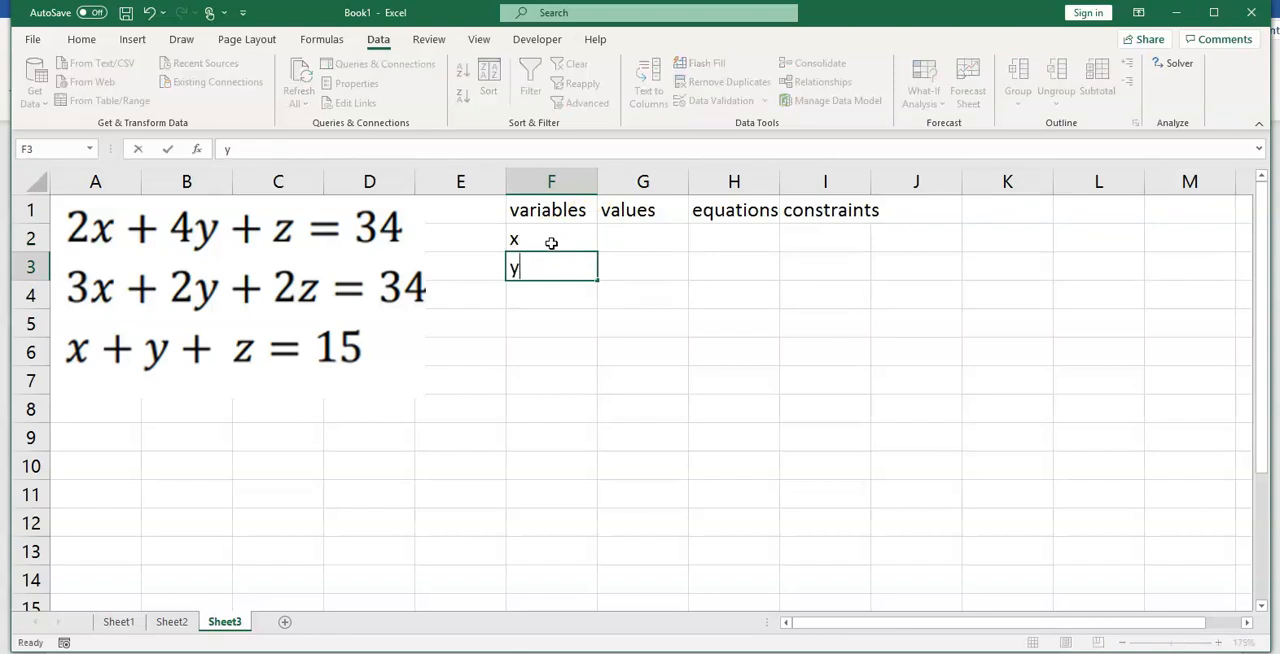
key(Return)
text(z)
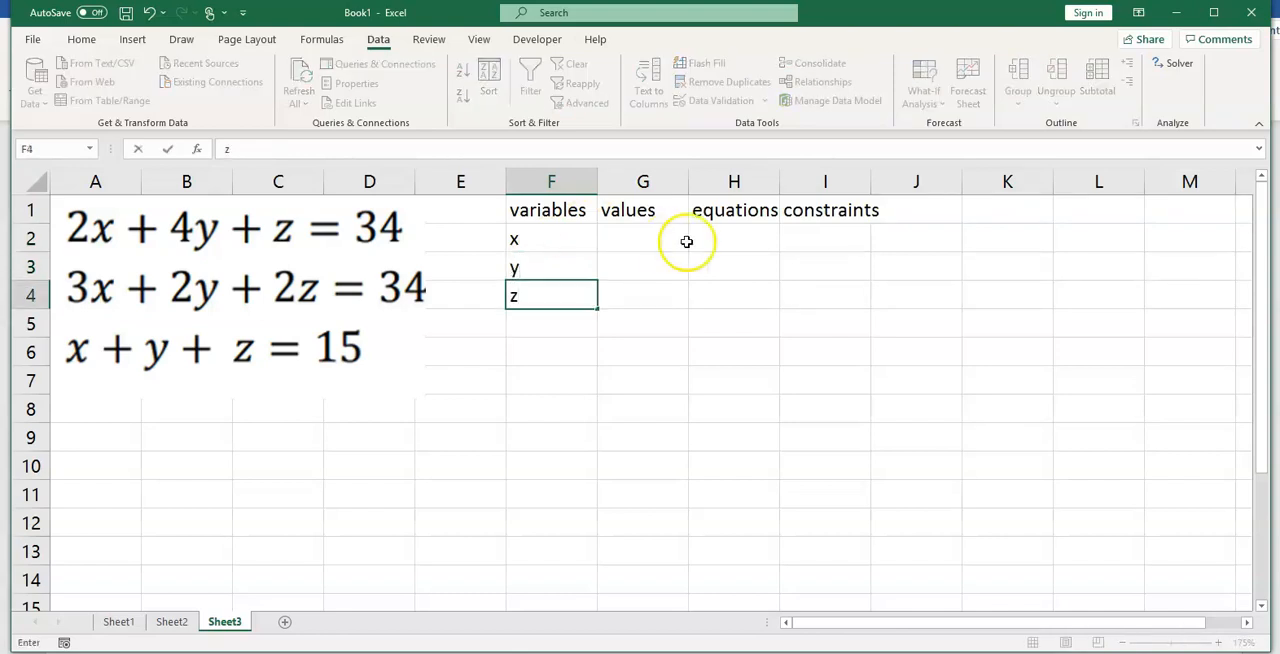
Step: Enter the first equation's left side in H2 as =2*G2+4*G3+G4
click(737, 248)
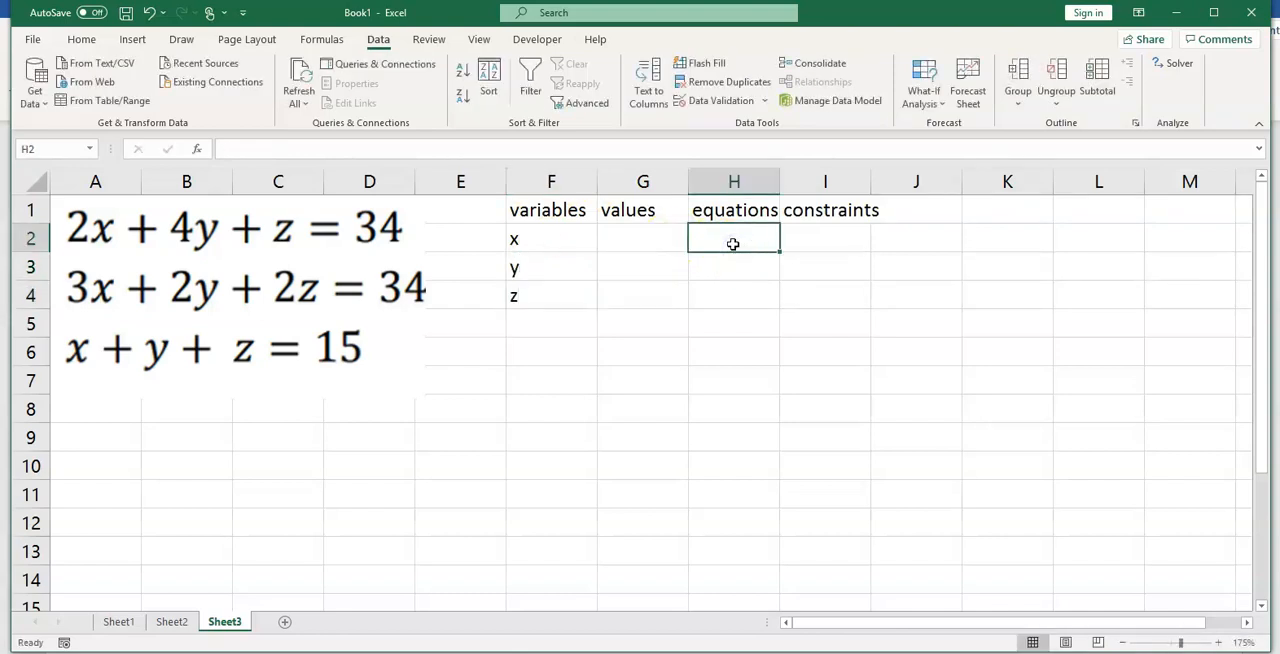
text(=)
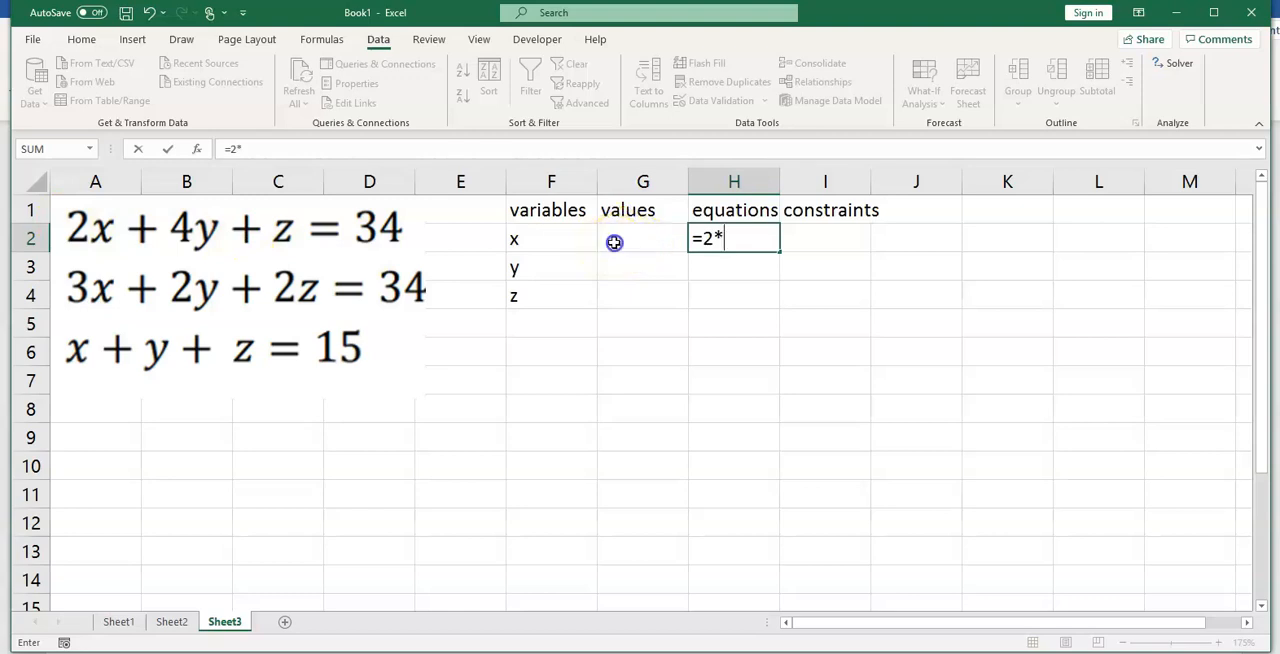
text(2*)
click(614, 242)
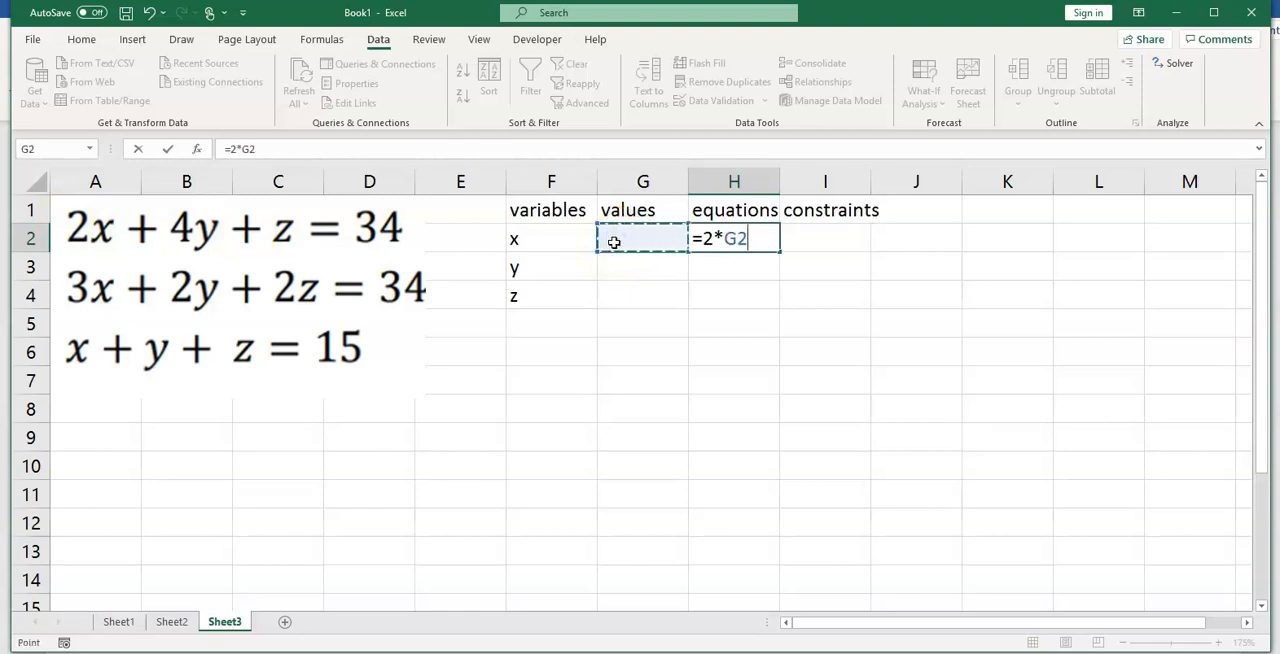
text(+4*)
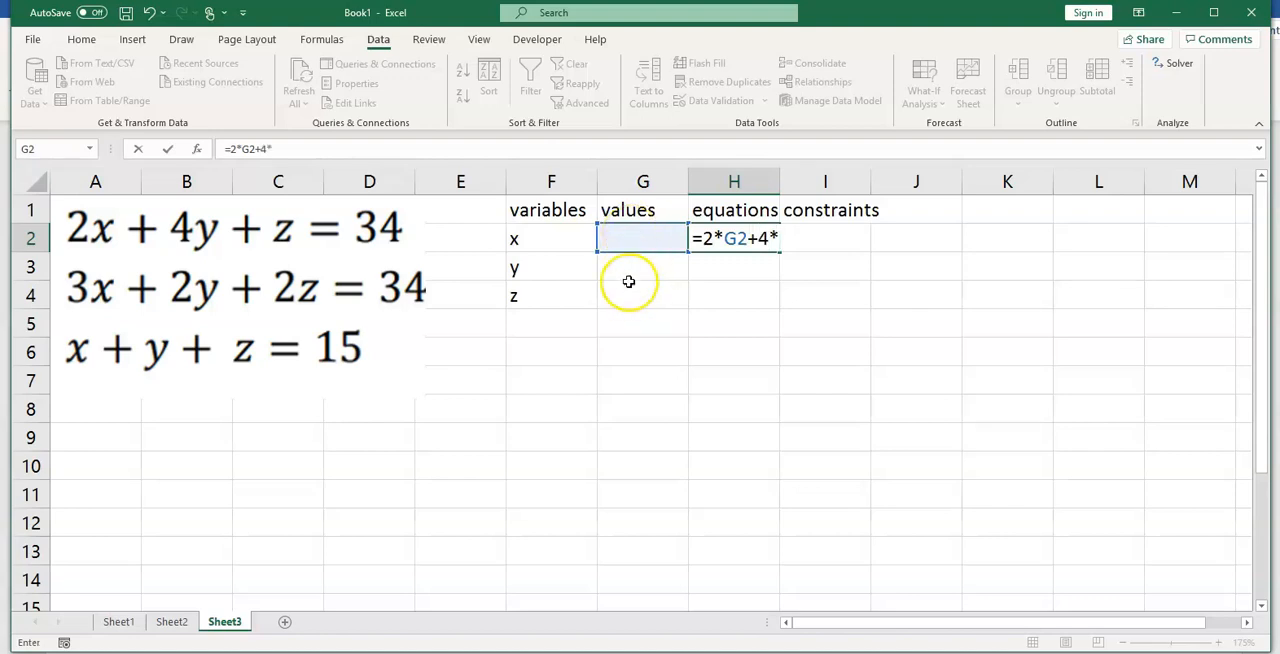
click(637, 270)
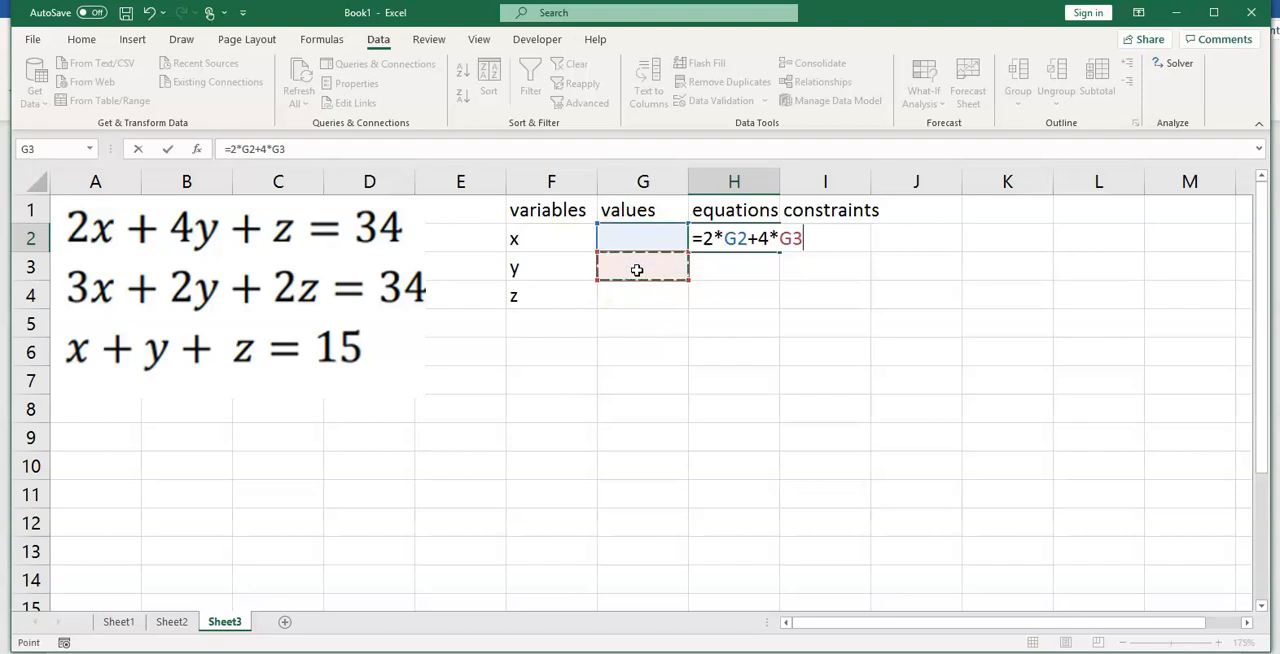
text(+)
click(621, 290)
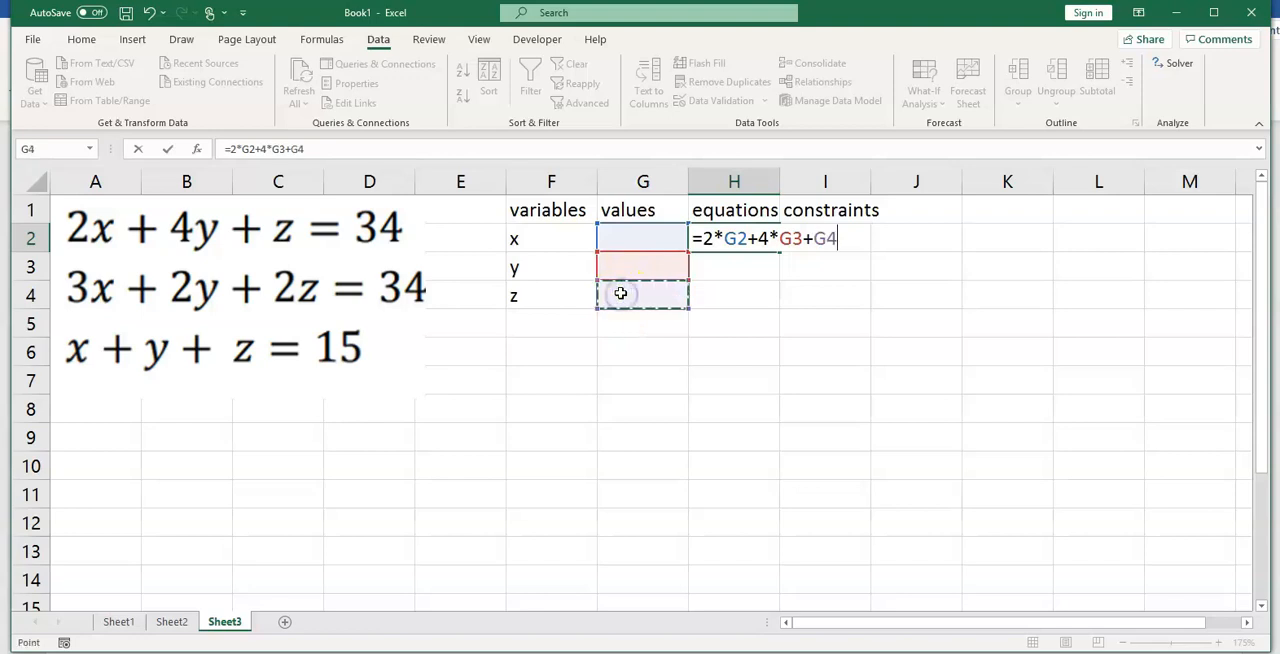
key(Return)
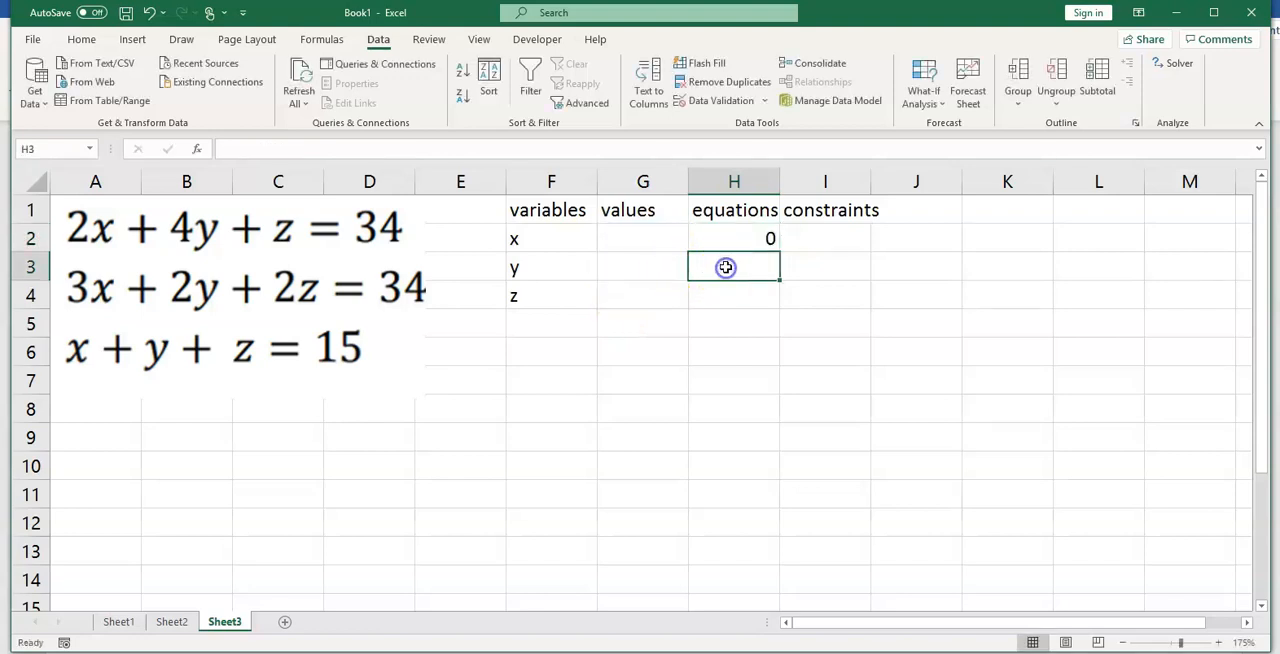
Step: Enter the second equation's left side in H3 as =3*G2+2*G3+2*G4
text(=)
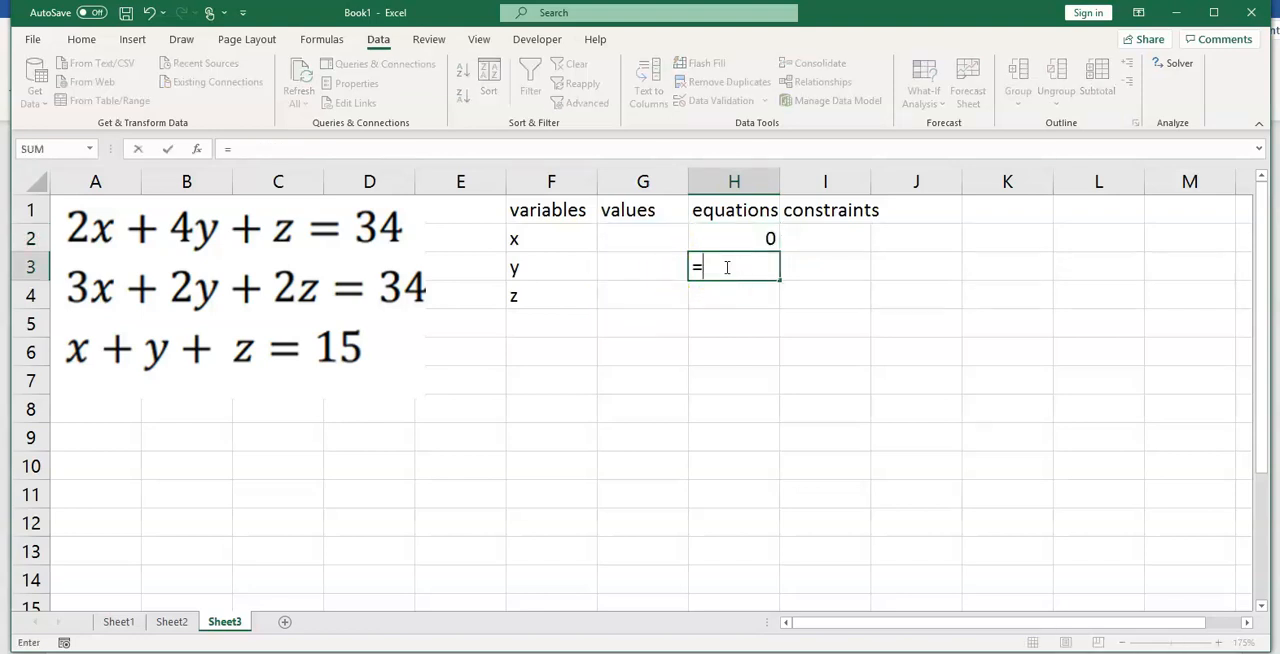
text(3*)
click(619, 240)
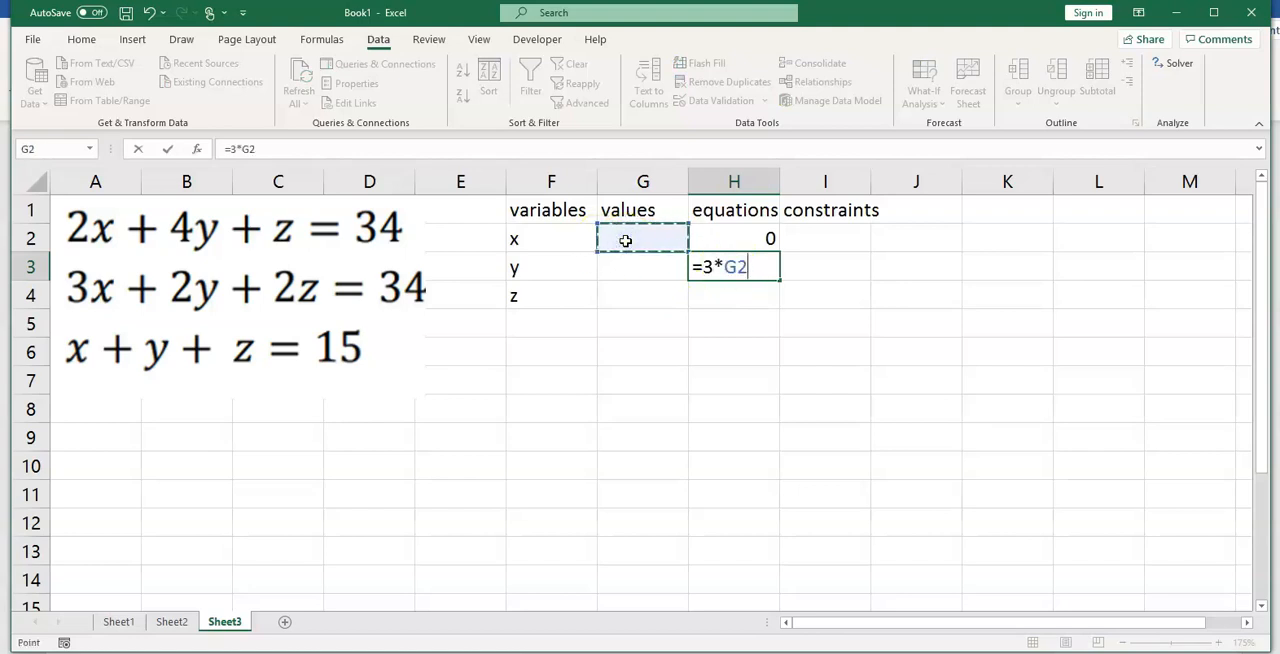
text(+)
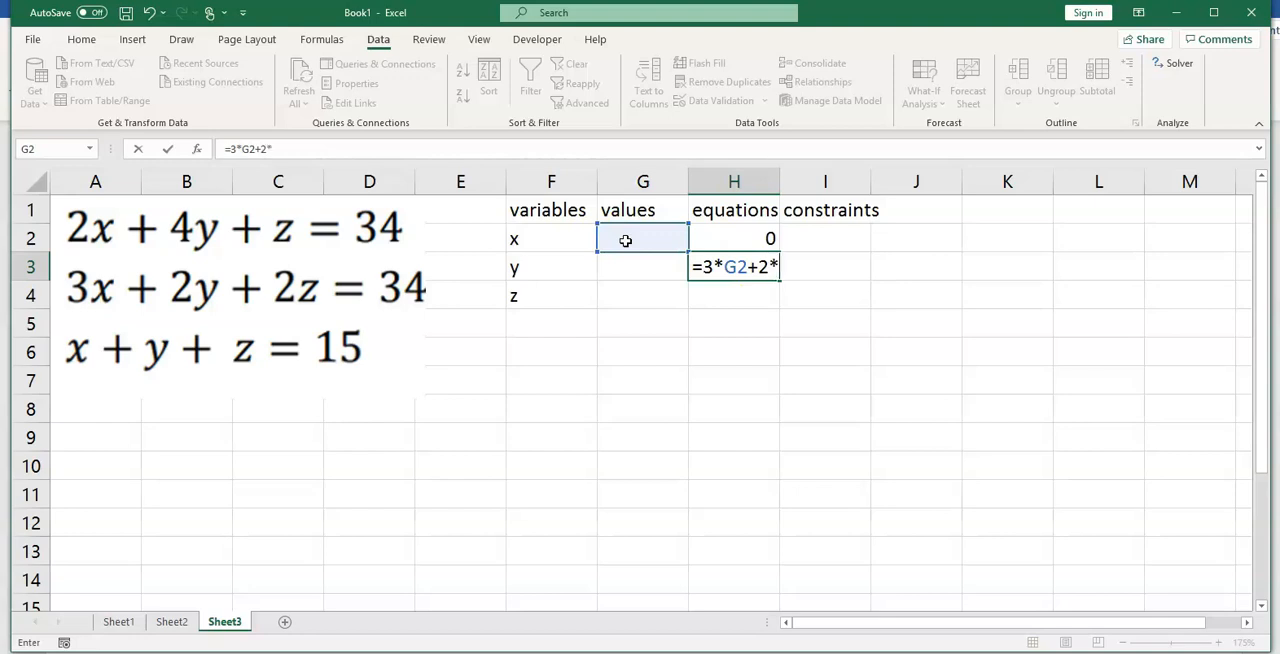
text(2*)
click(626, 270)
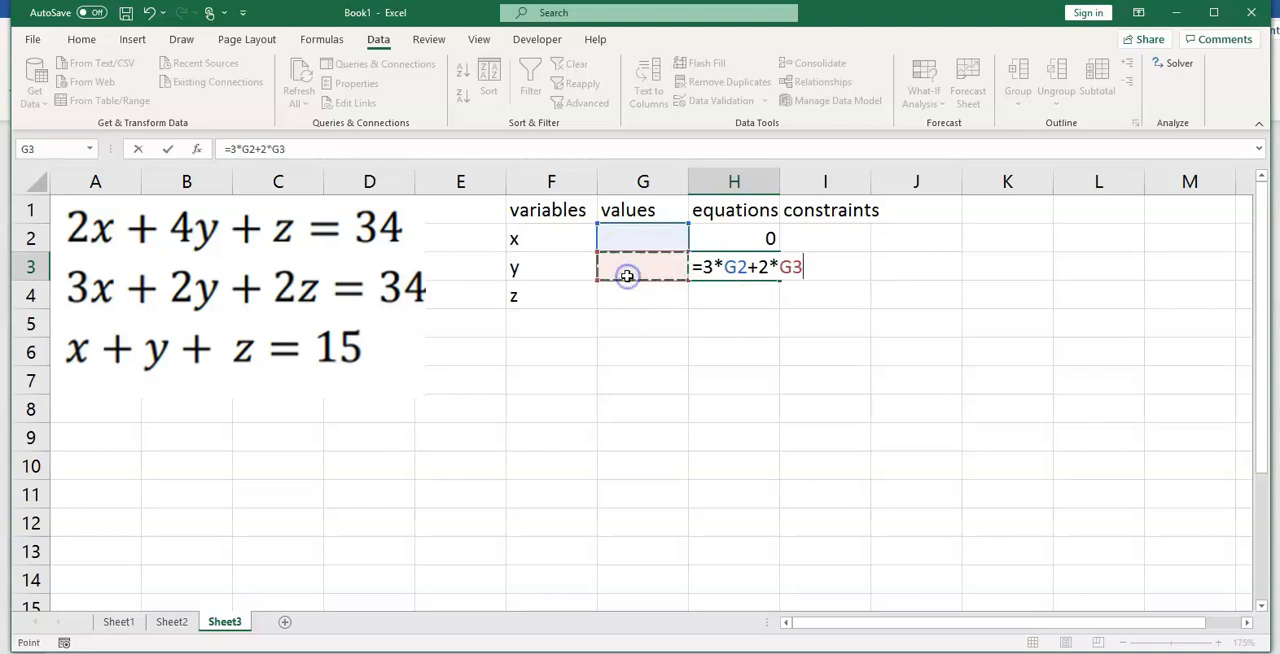
text(+2*)
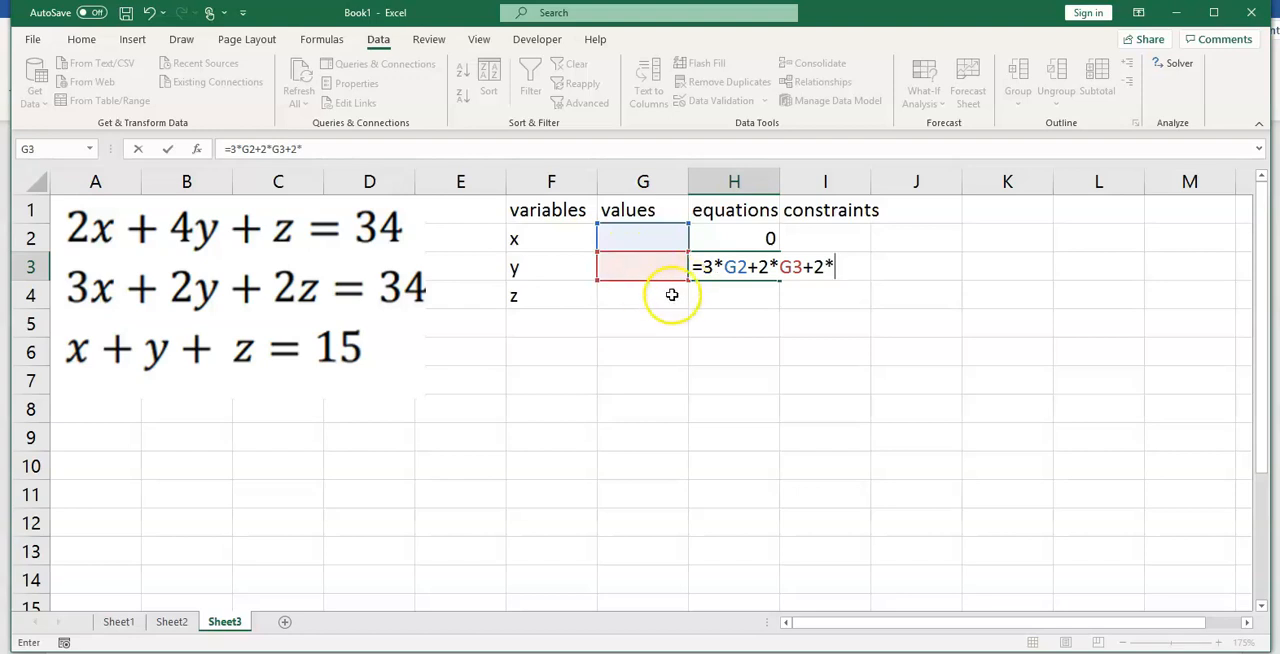
click(672, 294)
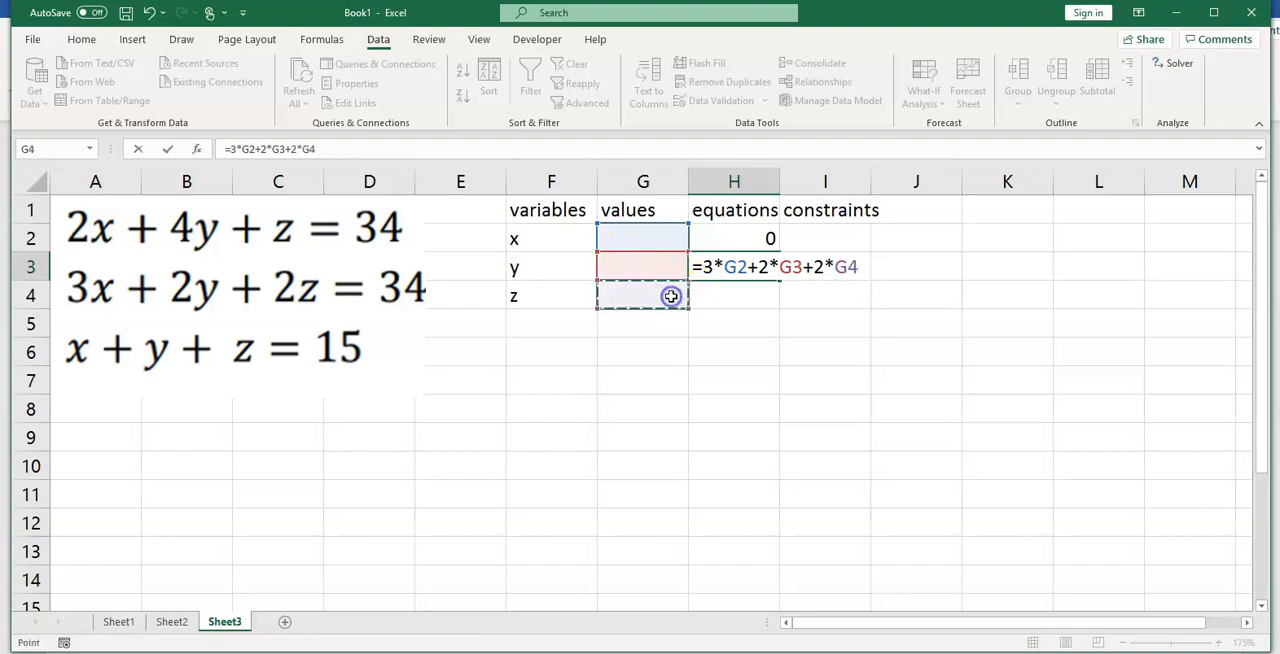
key(Return)
Step: Enter the third equation's left side in H4 as =G2+G3+G4
click(717, 298)
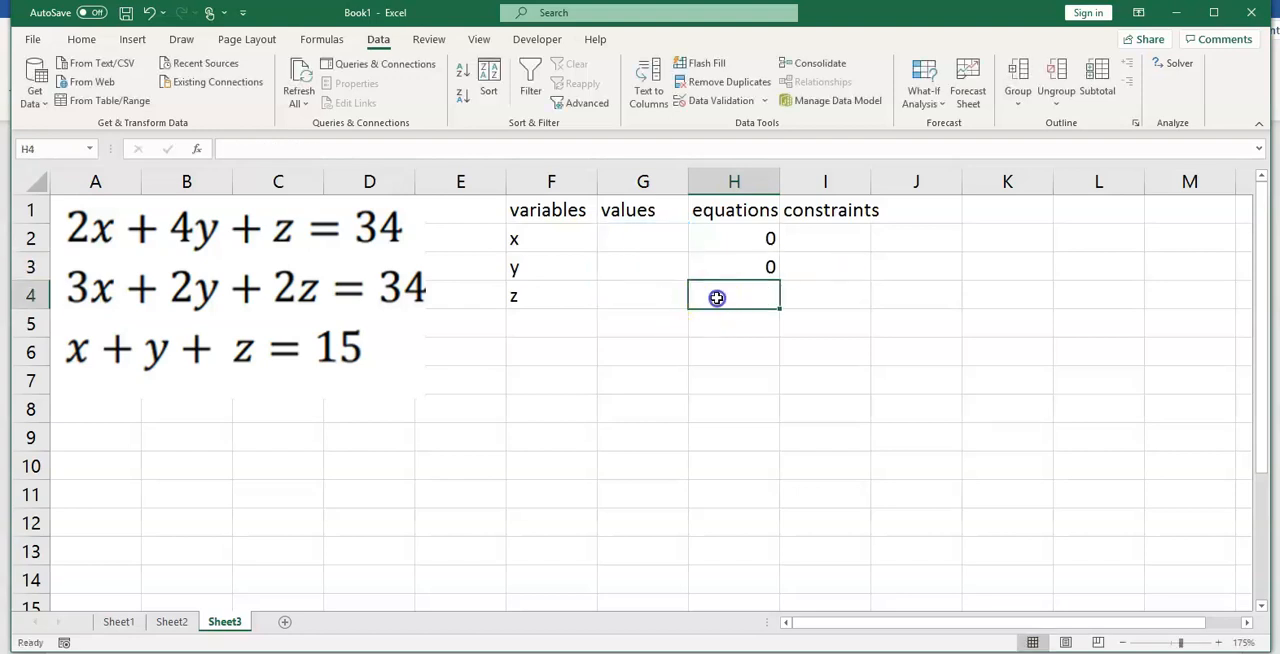
text(=)
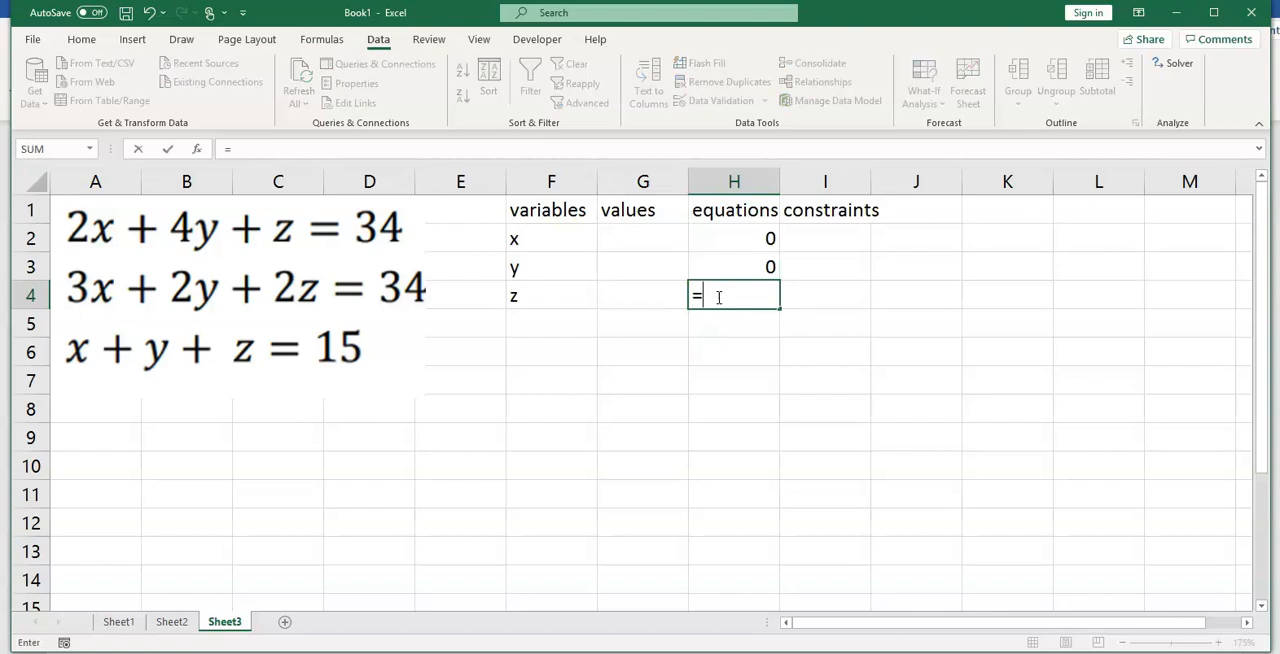
click(642, 237)
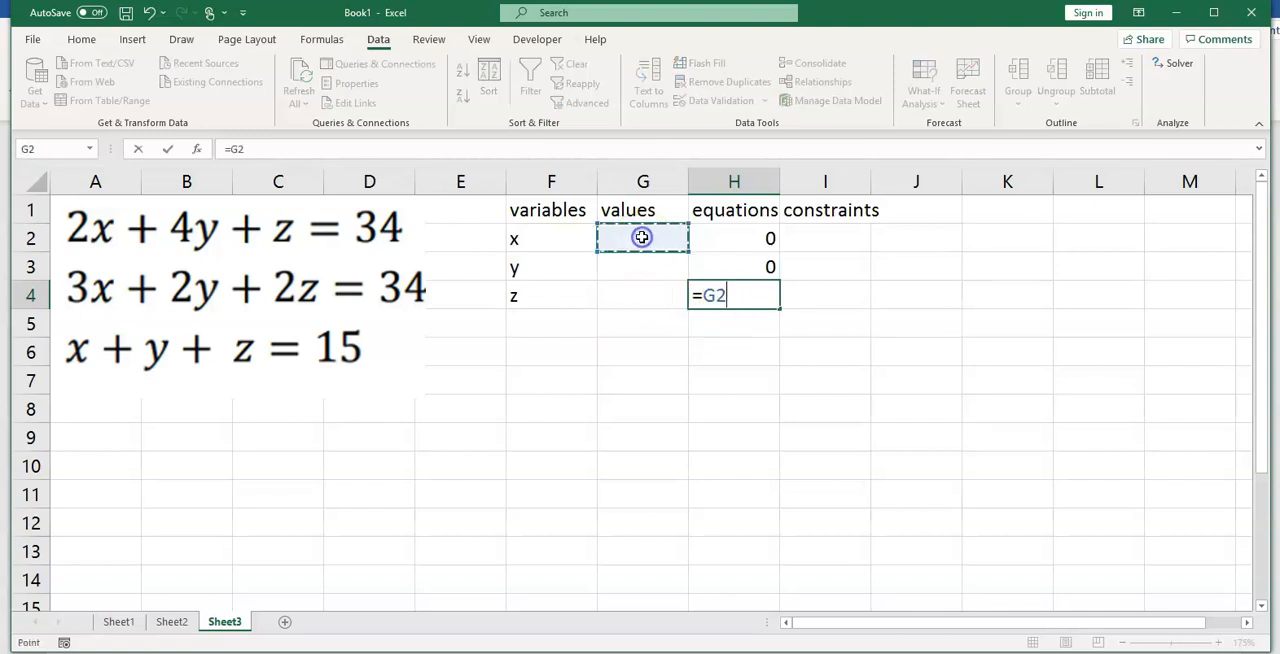
text(+)
click(657, 271)
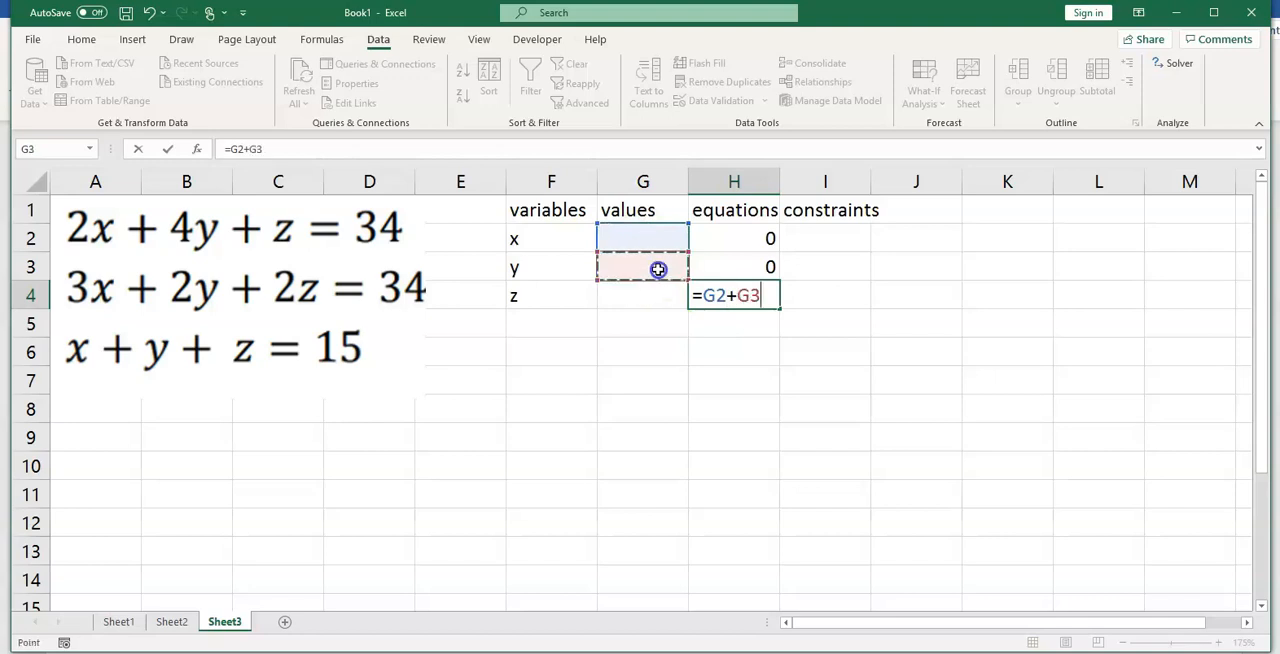
text(+)
click(668, 294)
key(Return)
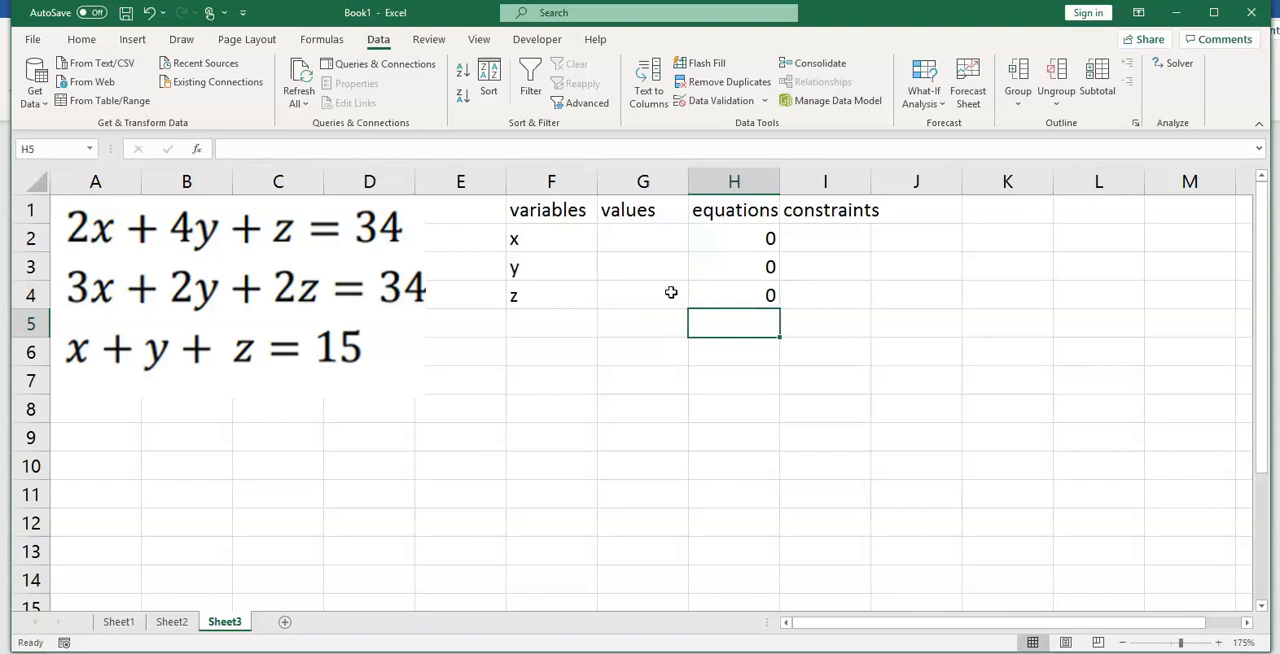
Step: Fill the constraints column in I2 to I4 with the equations' right-hand values 34, 34 and 15
click(822, 239)
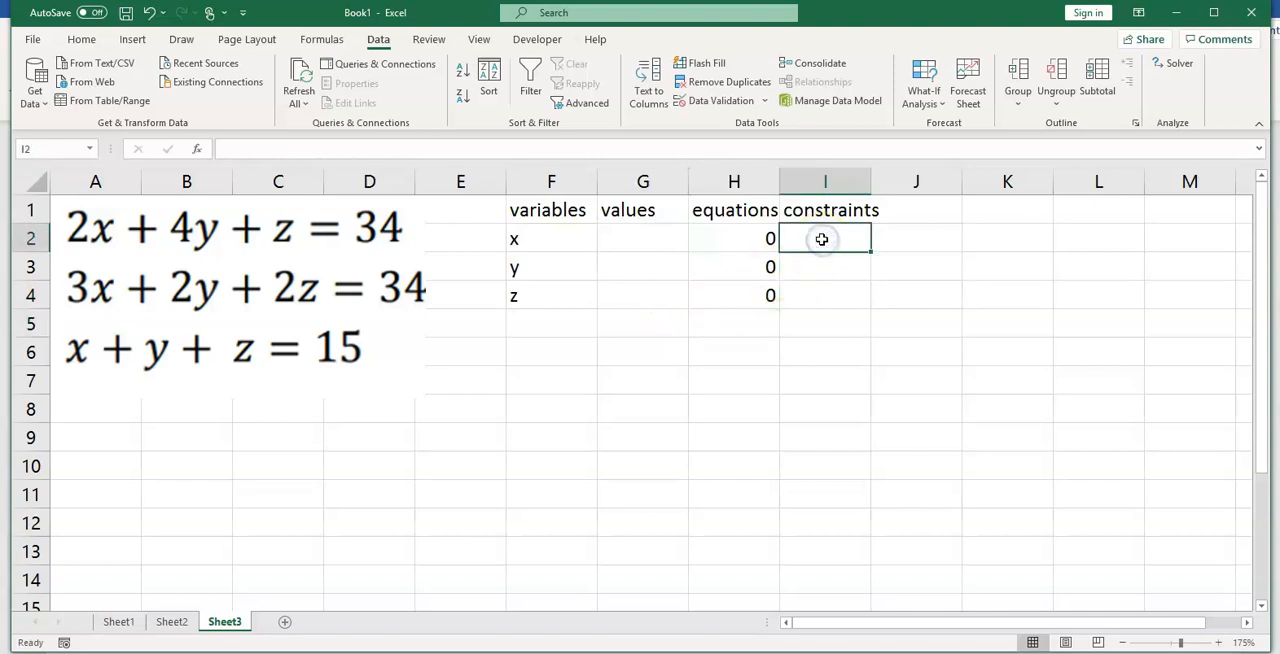
text(3)
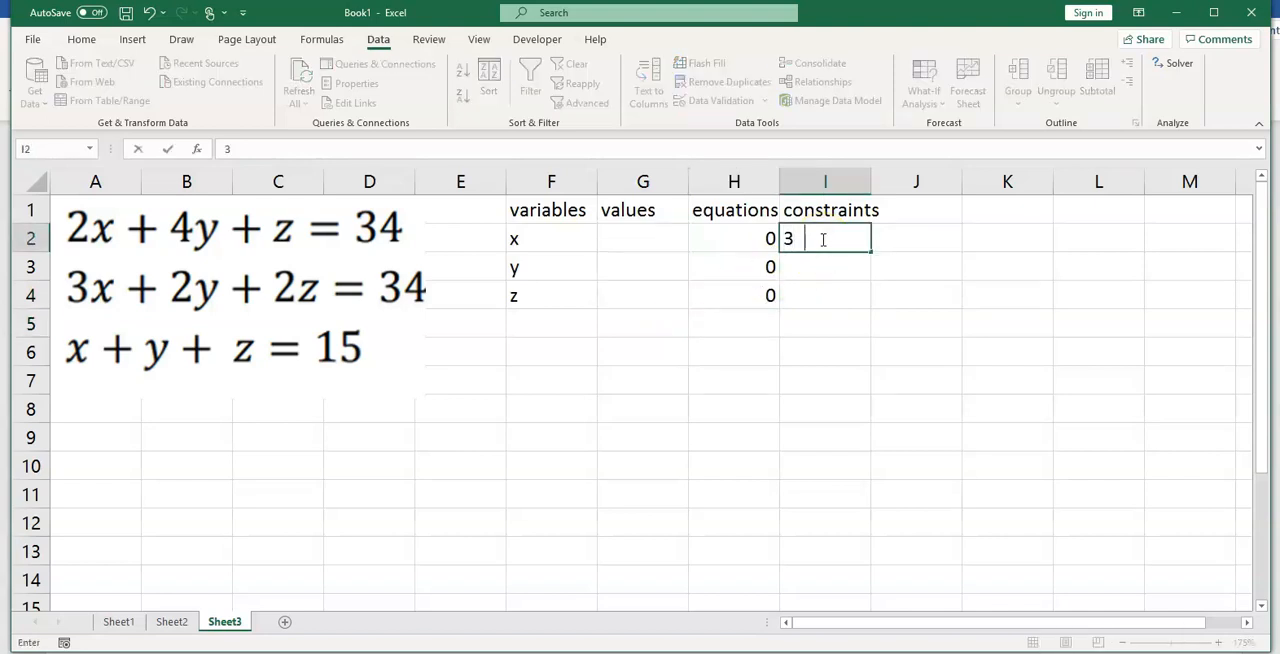
key(Return)
text(34)
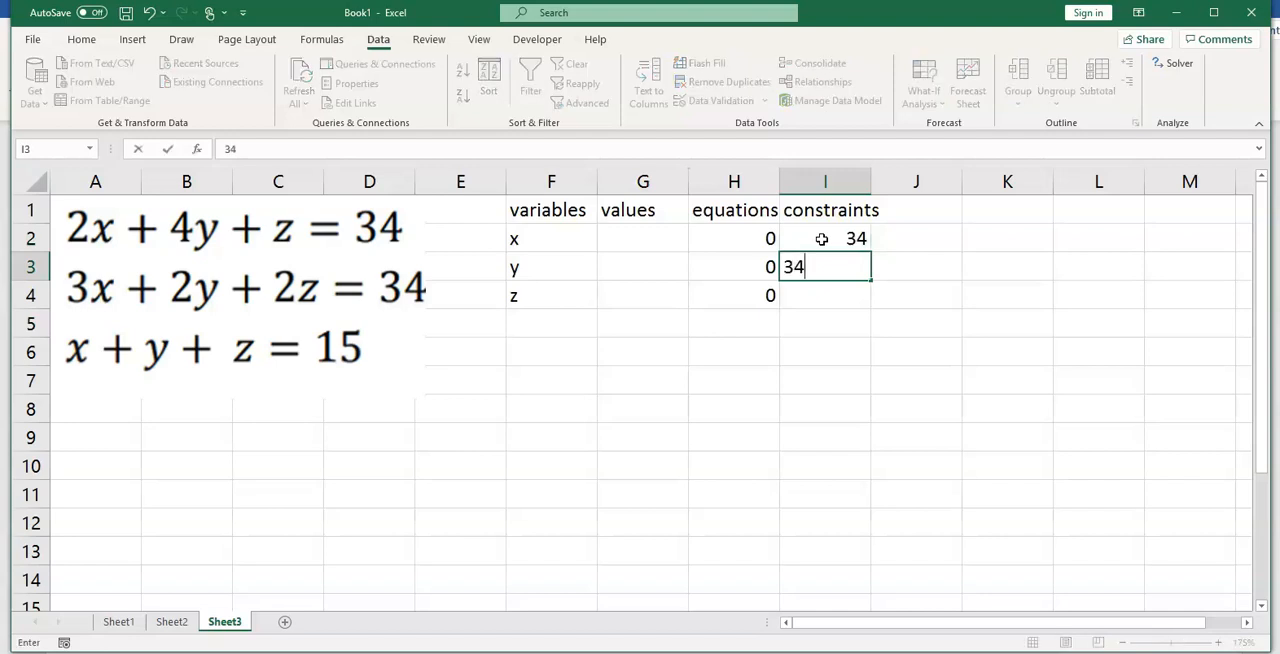
key(Return)
text(15)
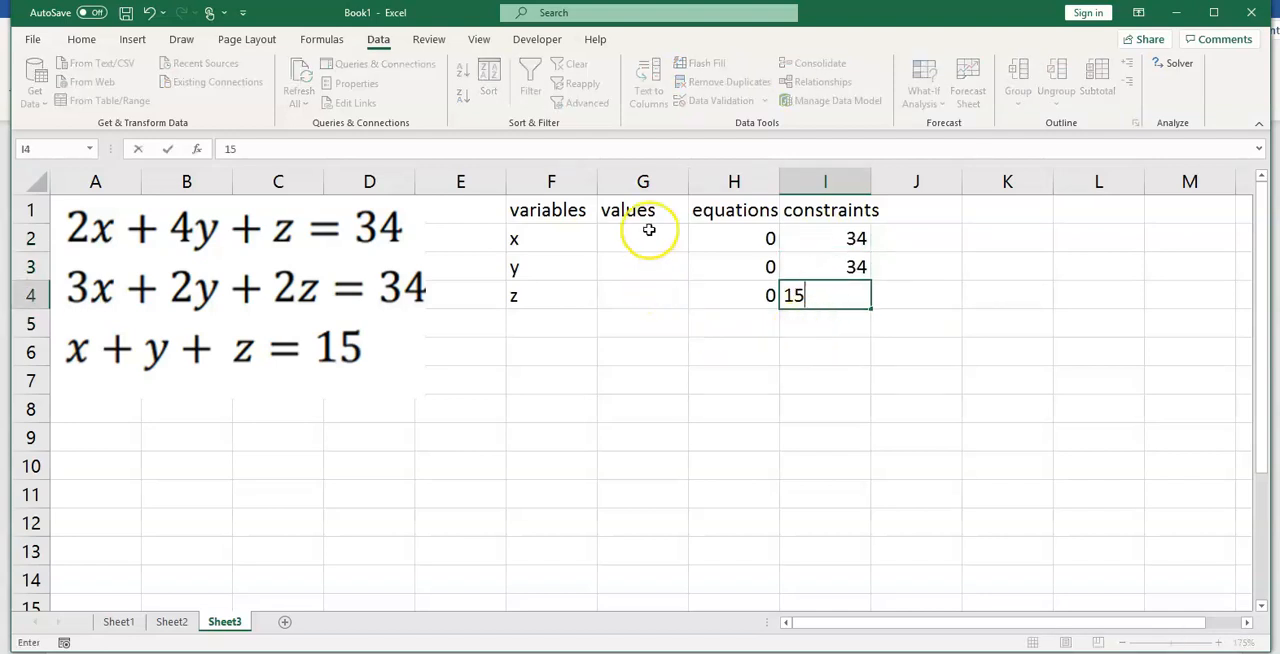
key(Return)
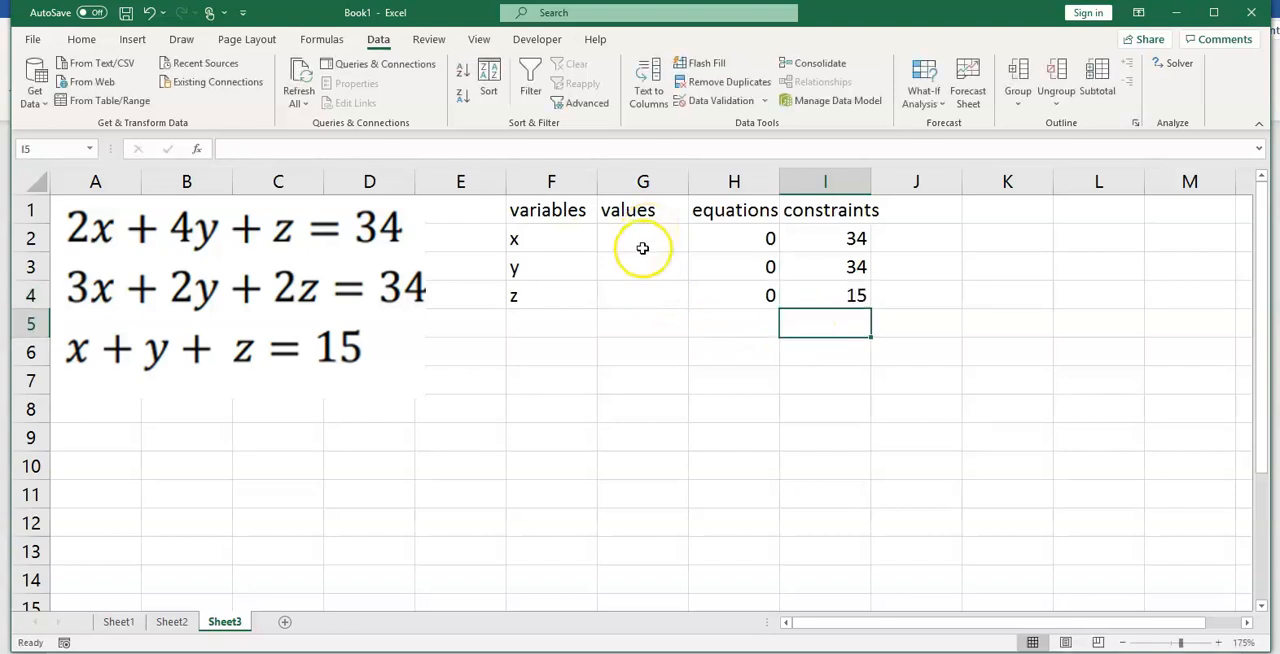
Step: Check the Solver Add-in's status among the add-ins in Excel Options, and close the options
click(645, 238)
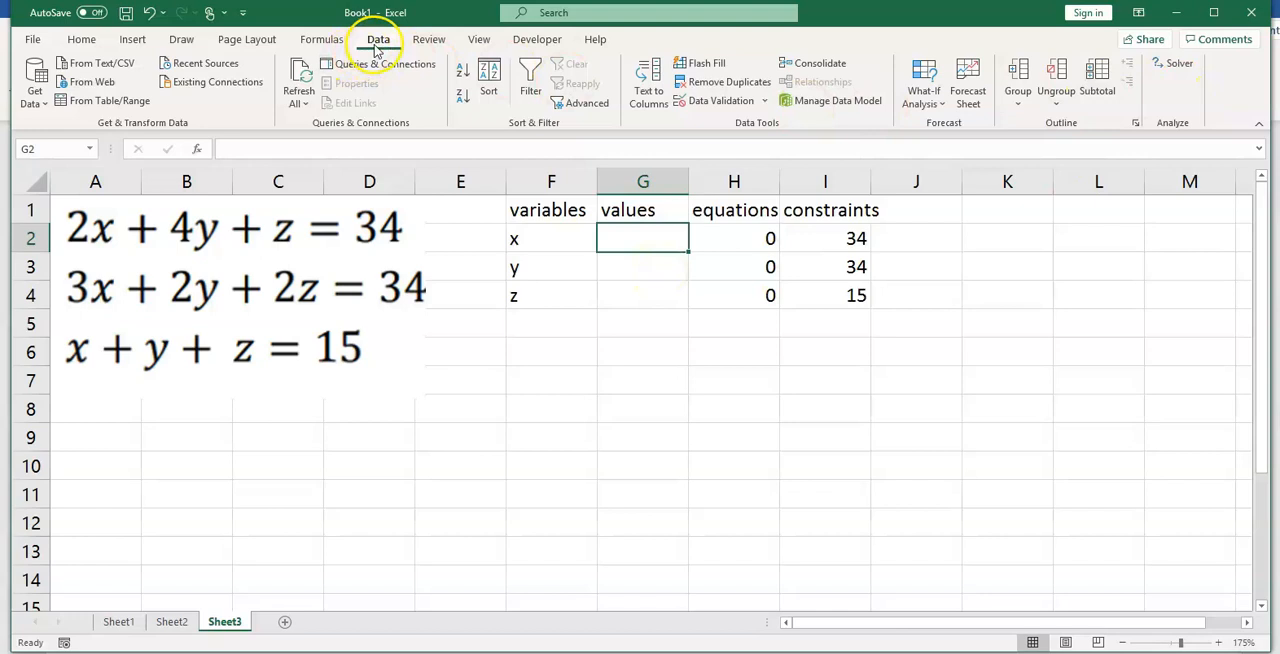
click(1195, 76)
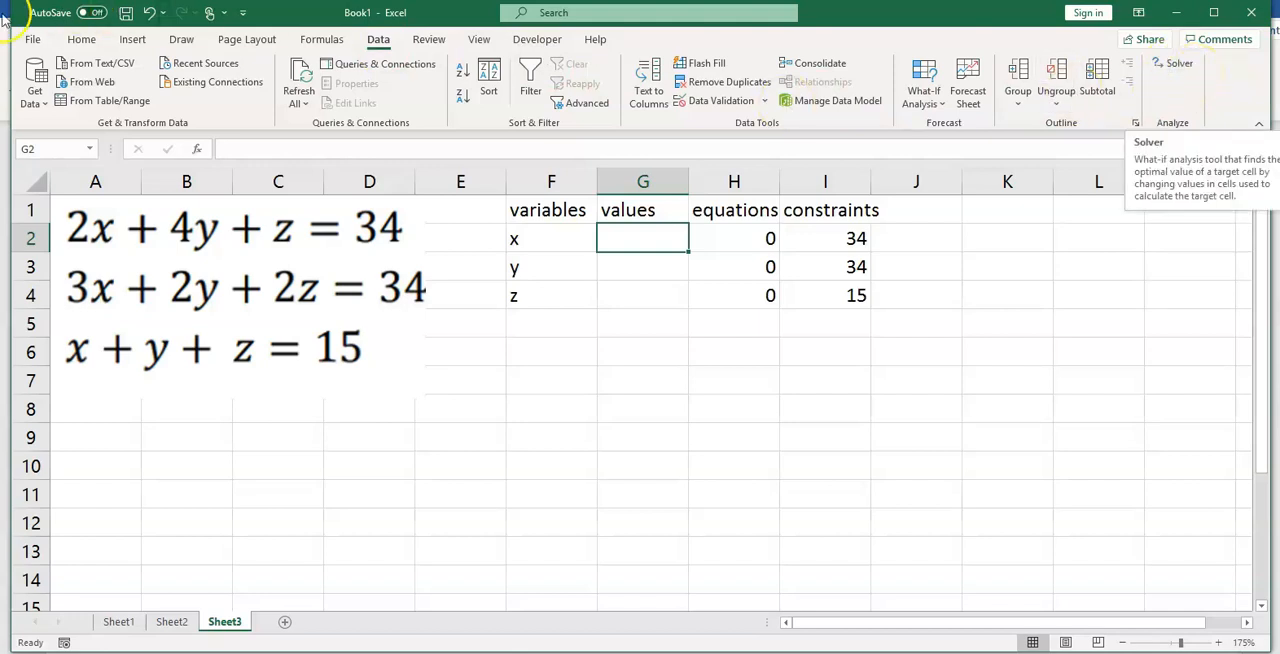
click(32, 39)
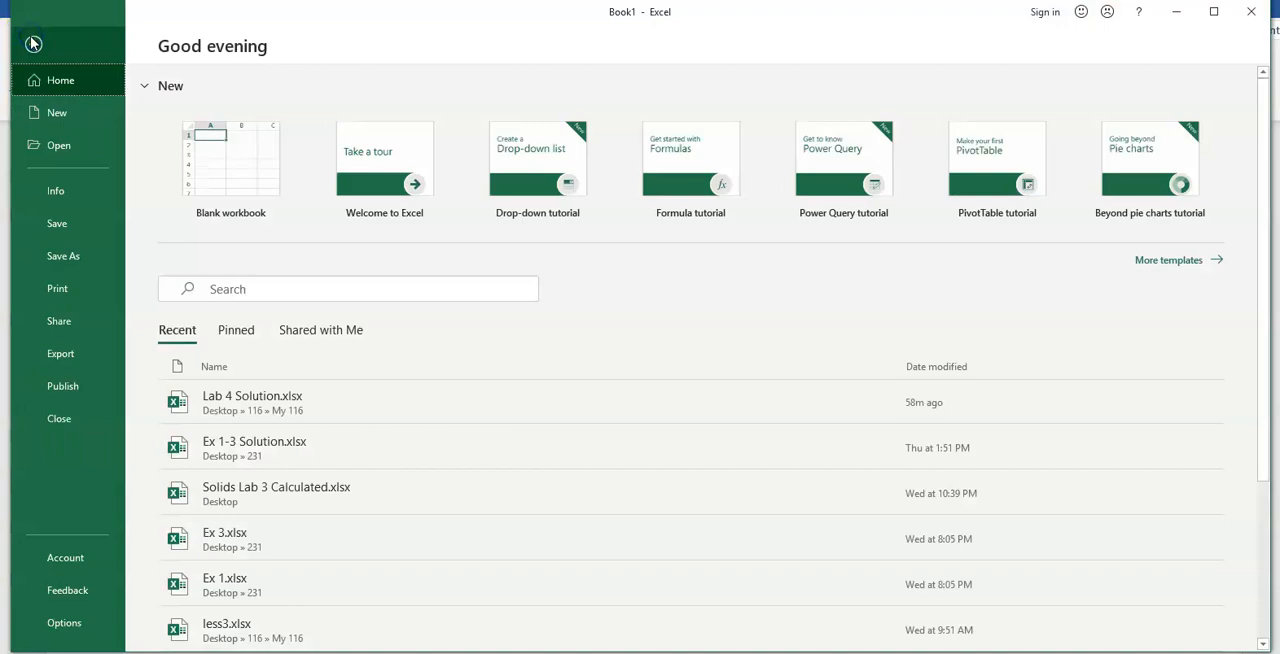
click(60, 624)
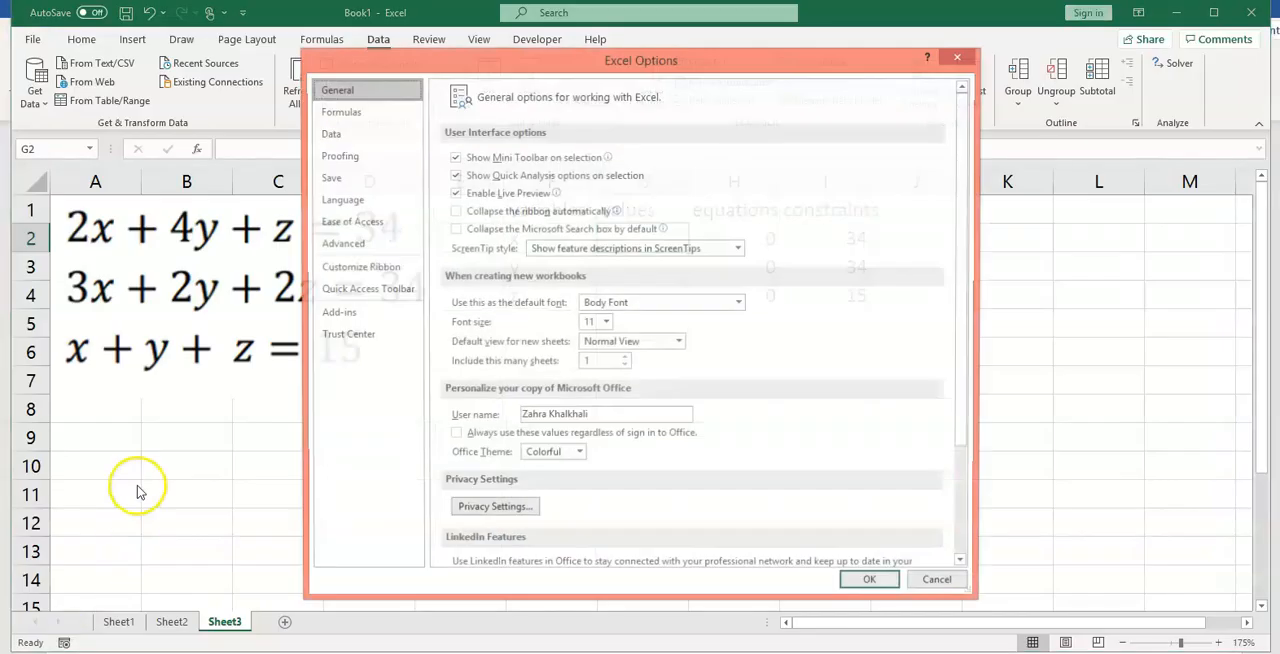
click(340, 314)
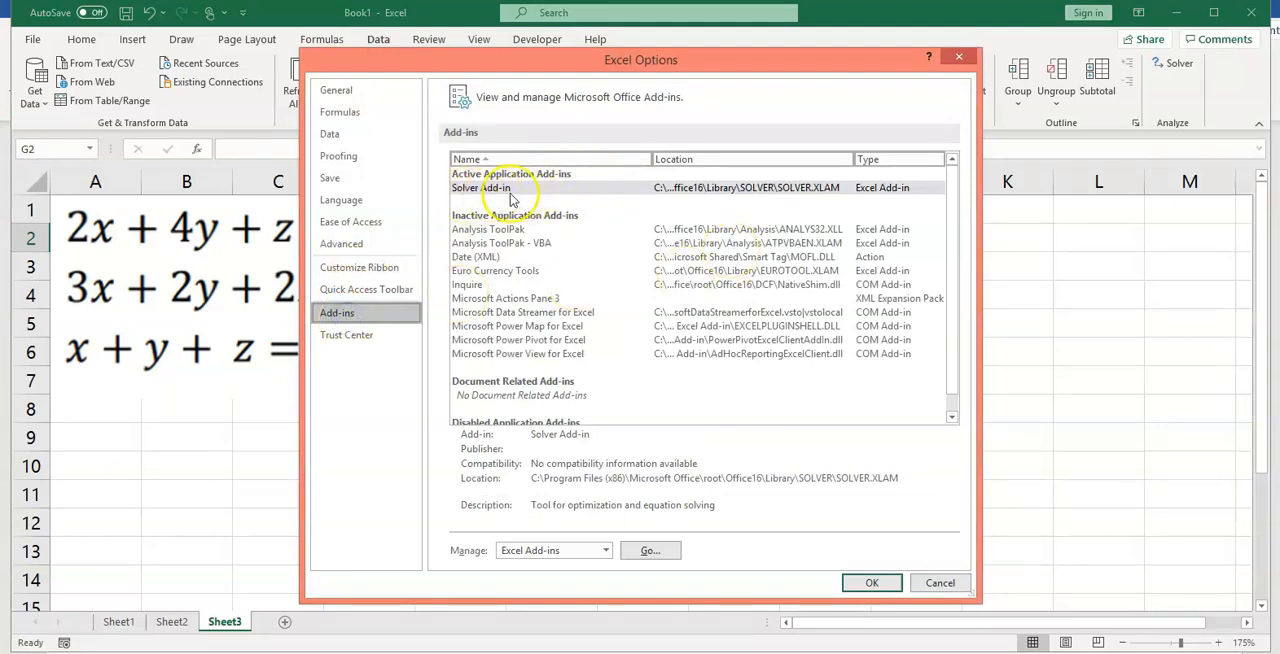
click(866, 584)
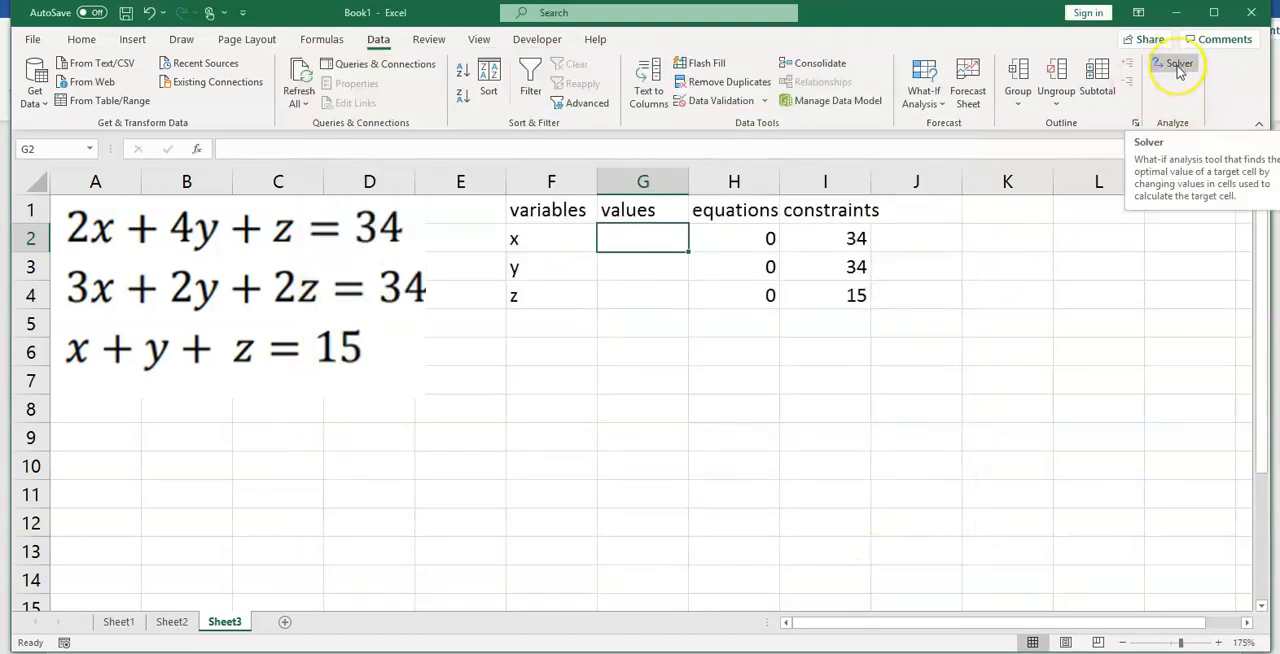
Step: Start Solver and set the objective to cell H2 with a target value of 34
click(1180, 68)
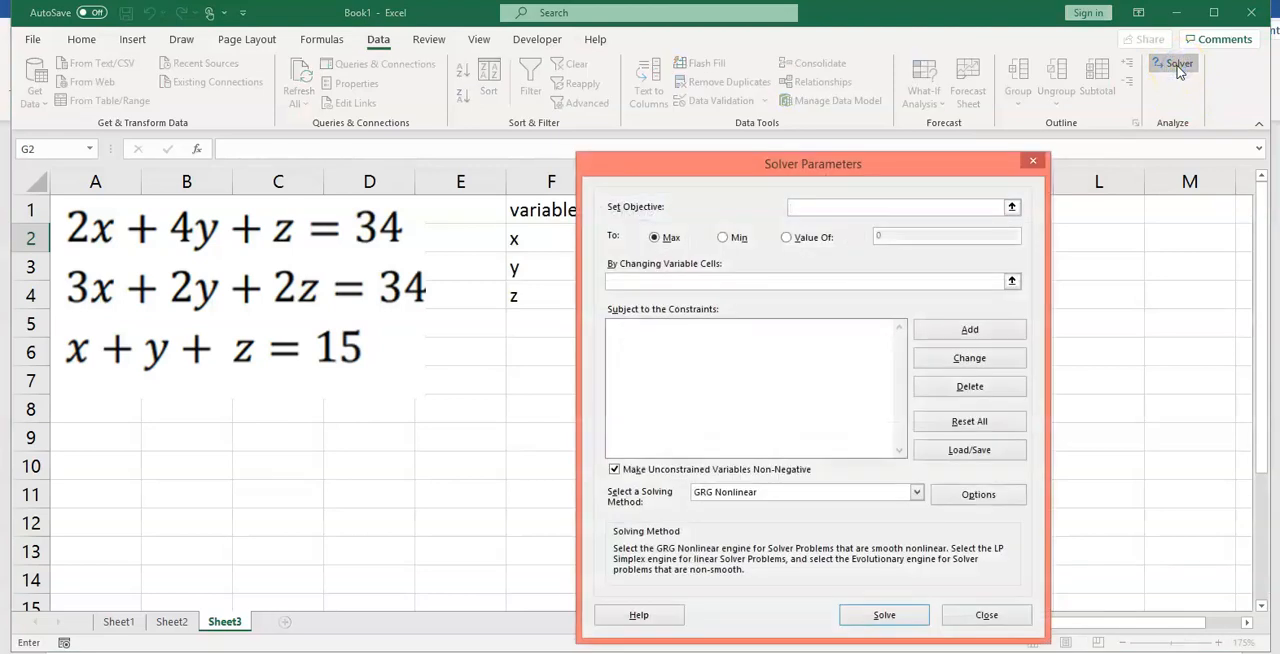
drag(740, 177, 779, 174)
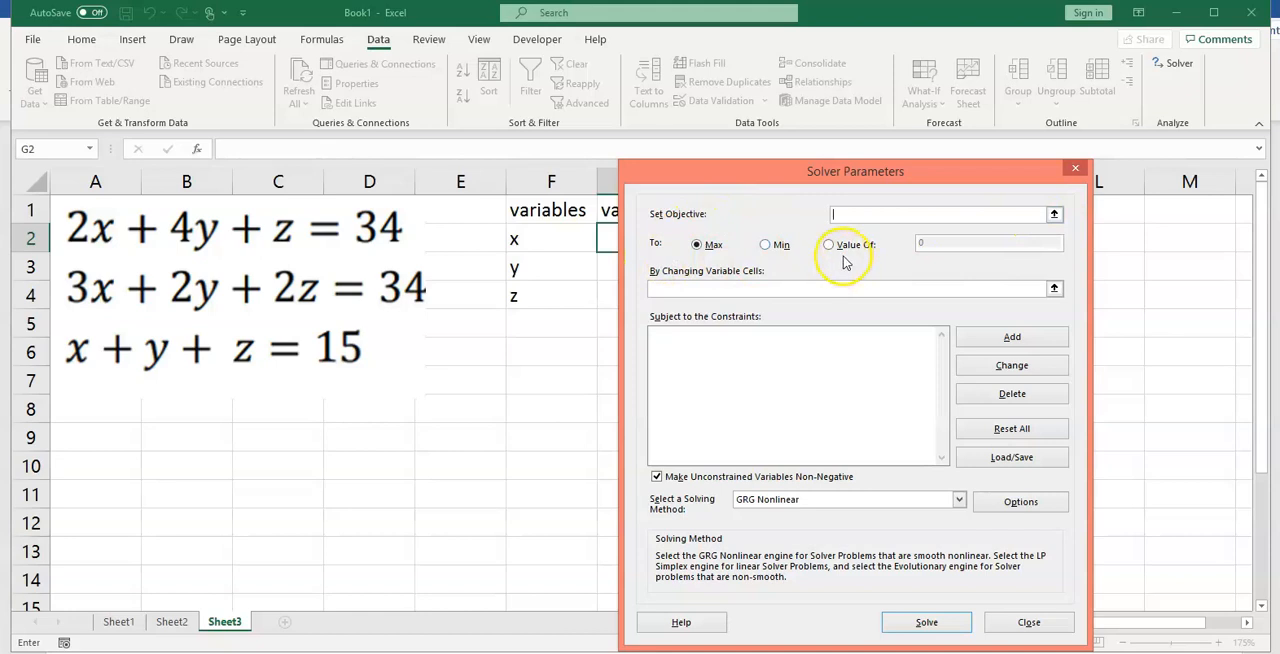
click(1054, 216)
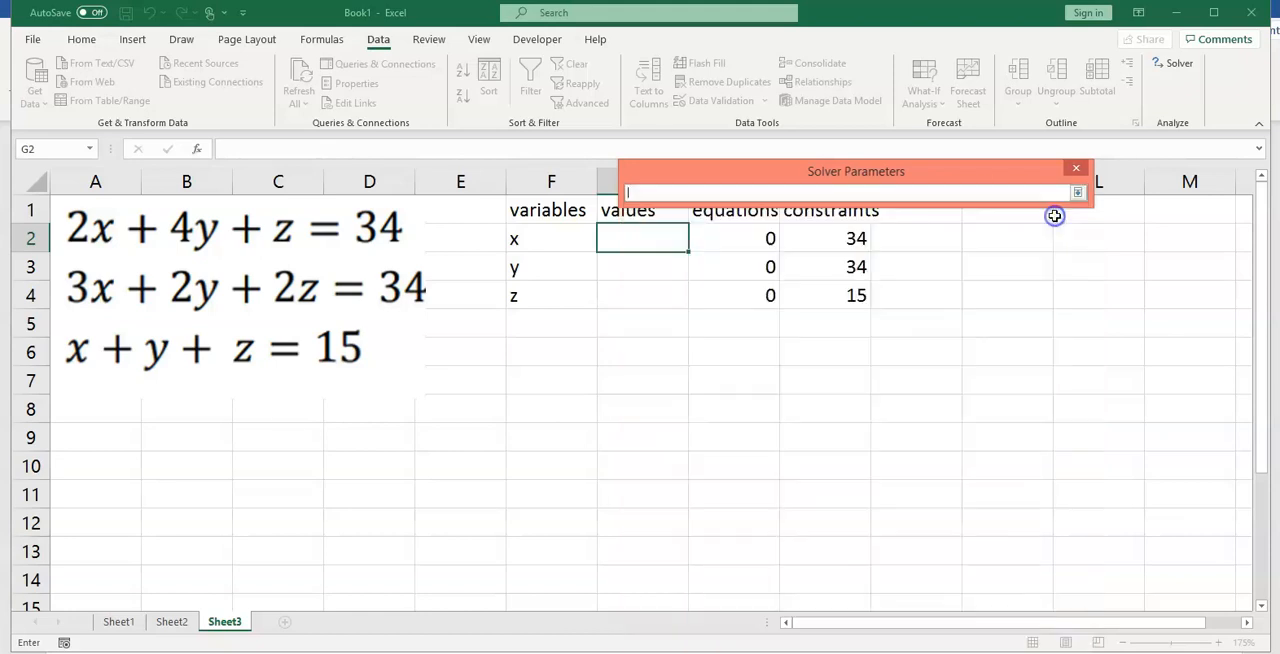
click(737, 242)
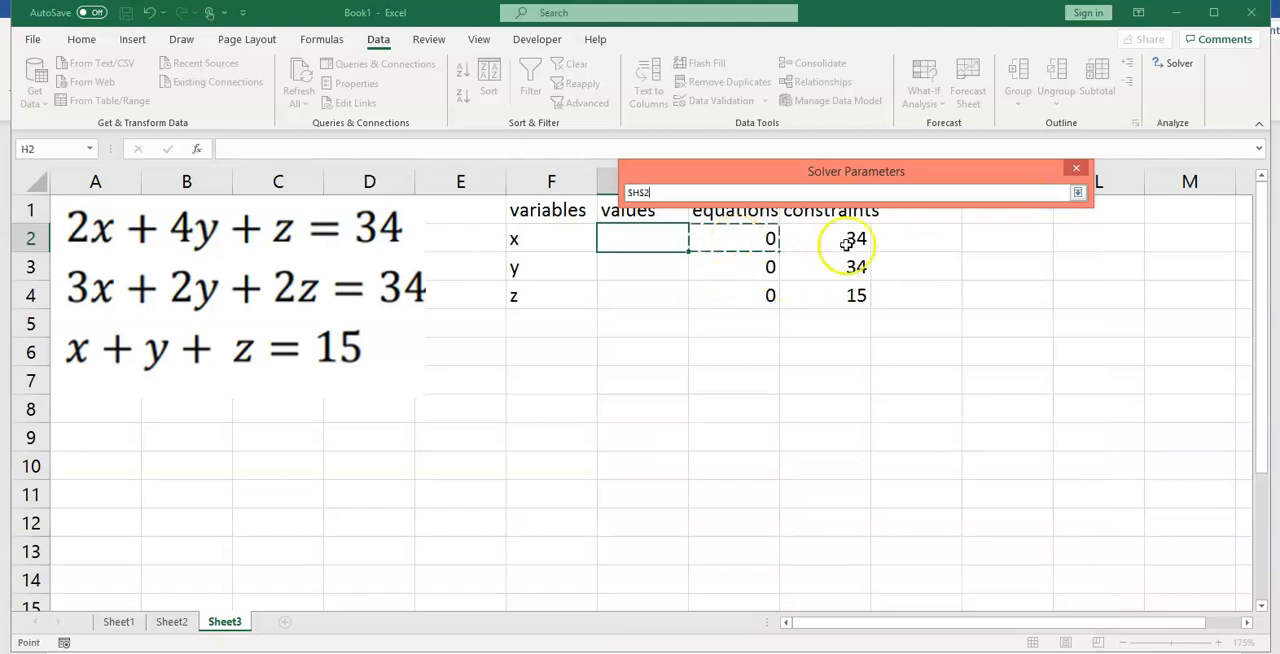
click(1077, 192)
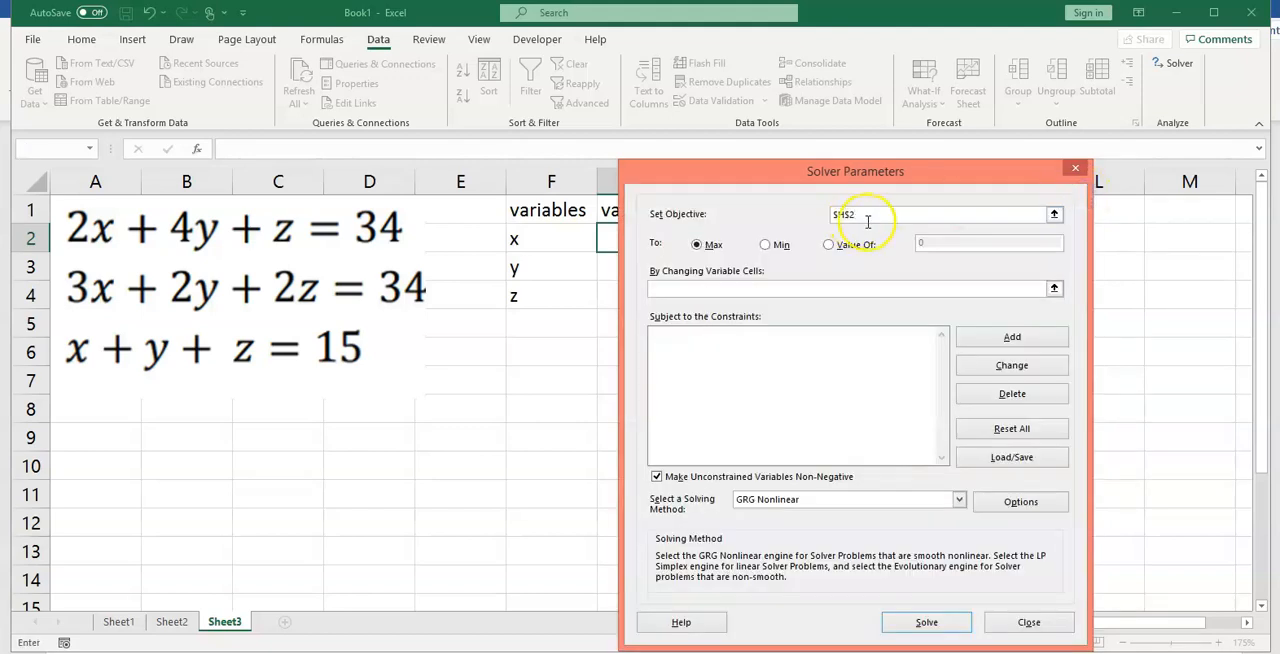
click(828, 246)
click(928, 245)
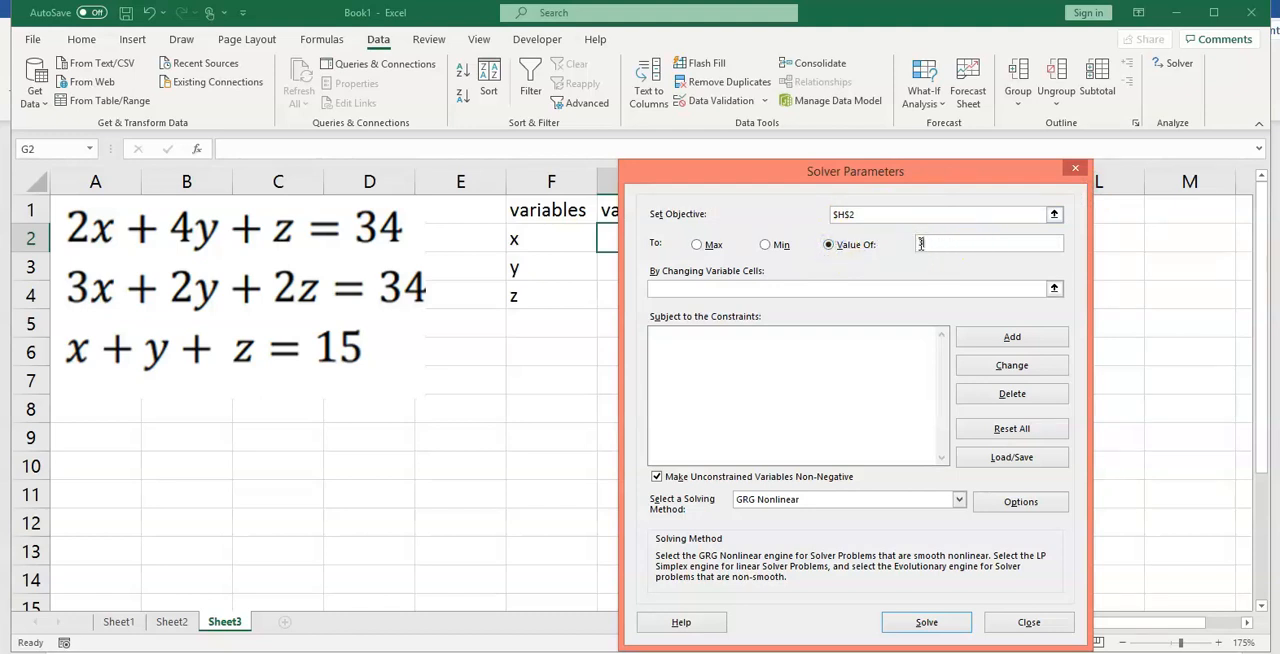
Step: Define a Solver constraint that makes the second equation's cell H3 equal to its constraint value in I3
click(1000, 340)
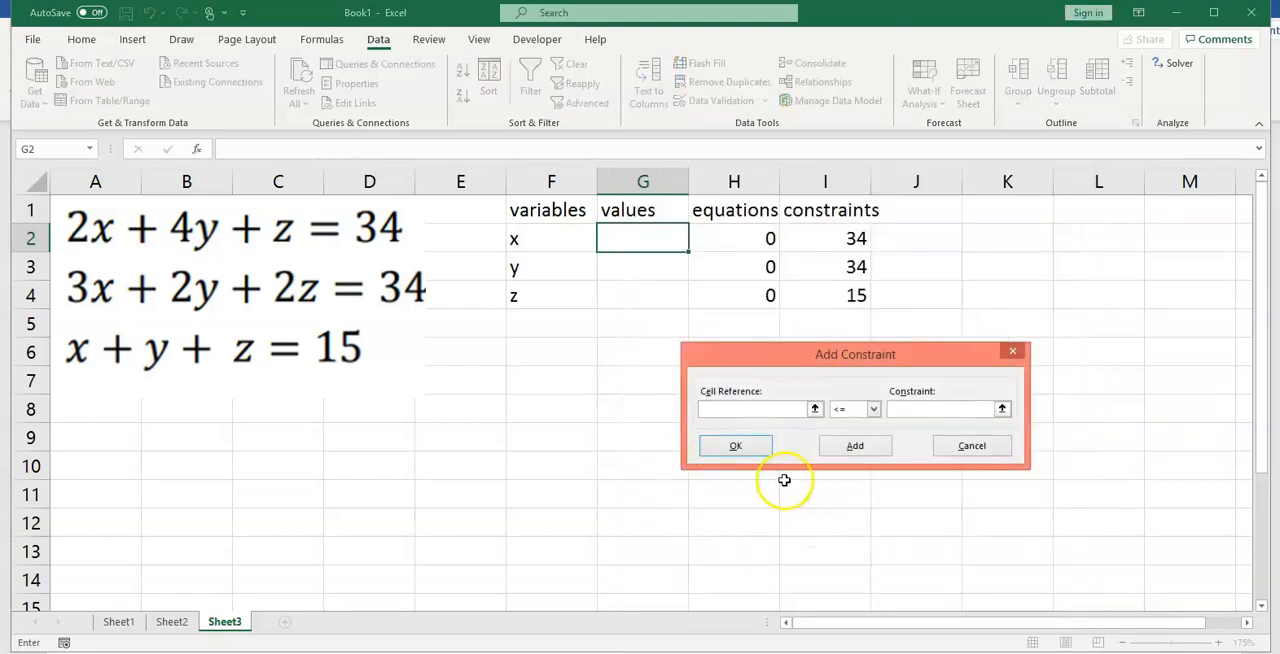
click(813, 405)
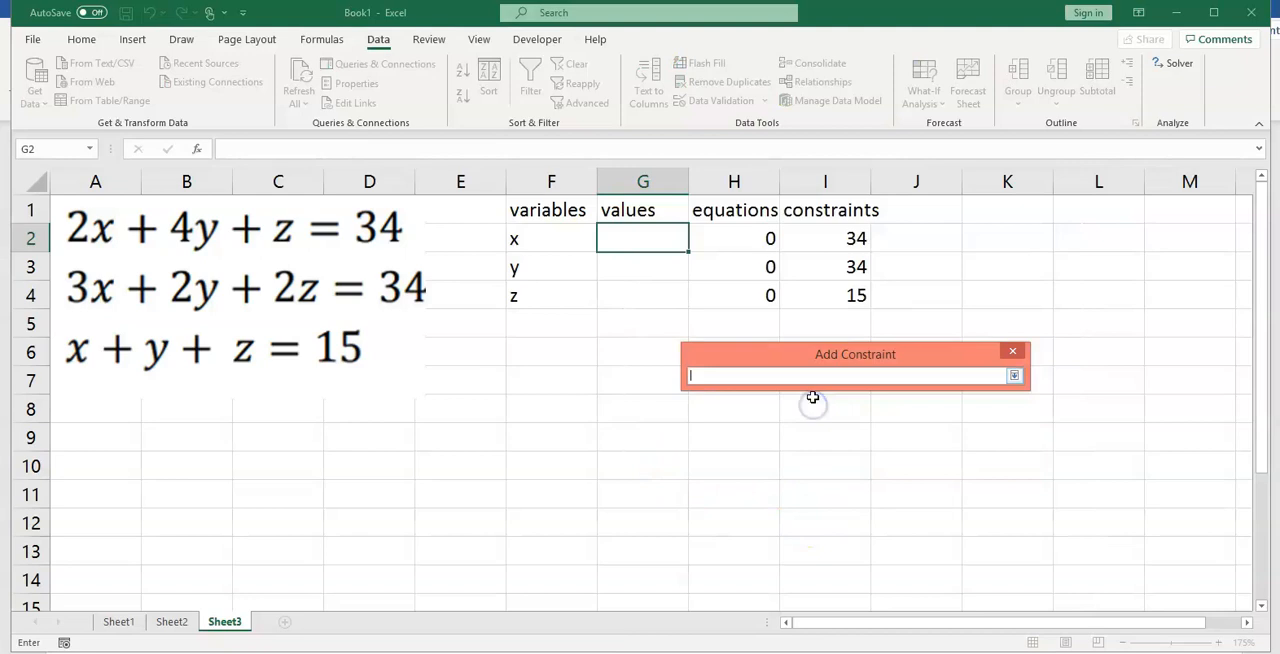
click(737, 264)
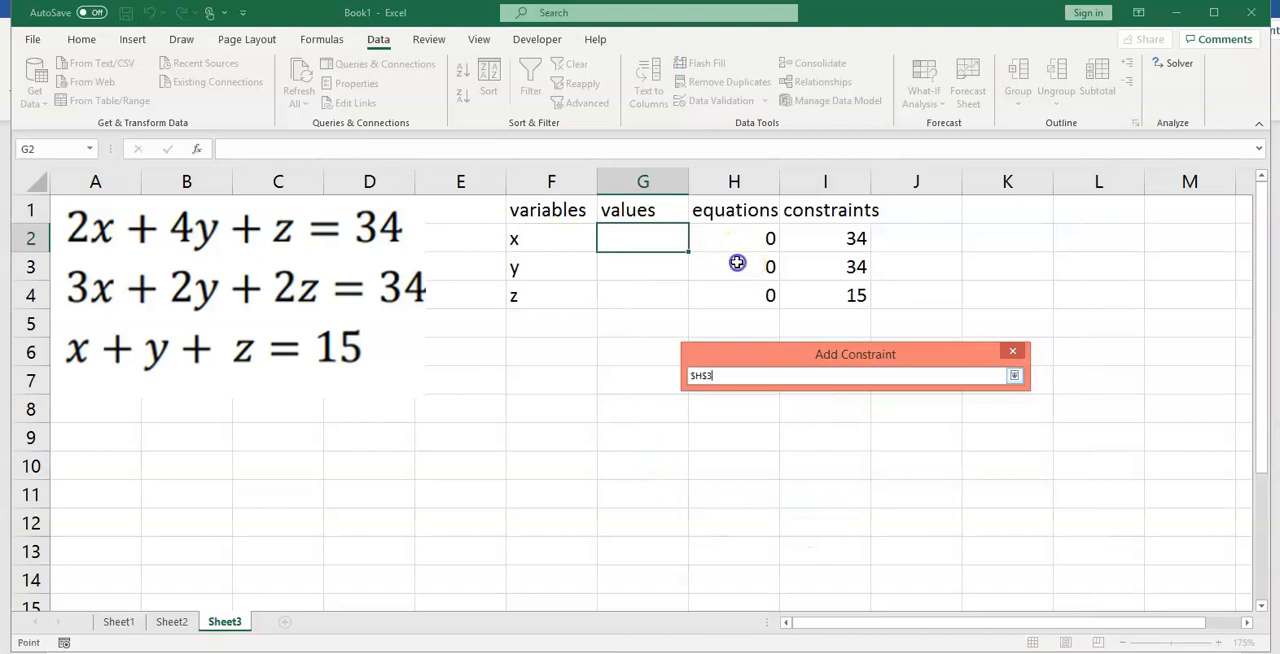
click(1014, 375)
click(874, 409)
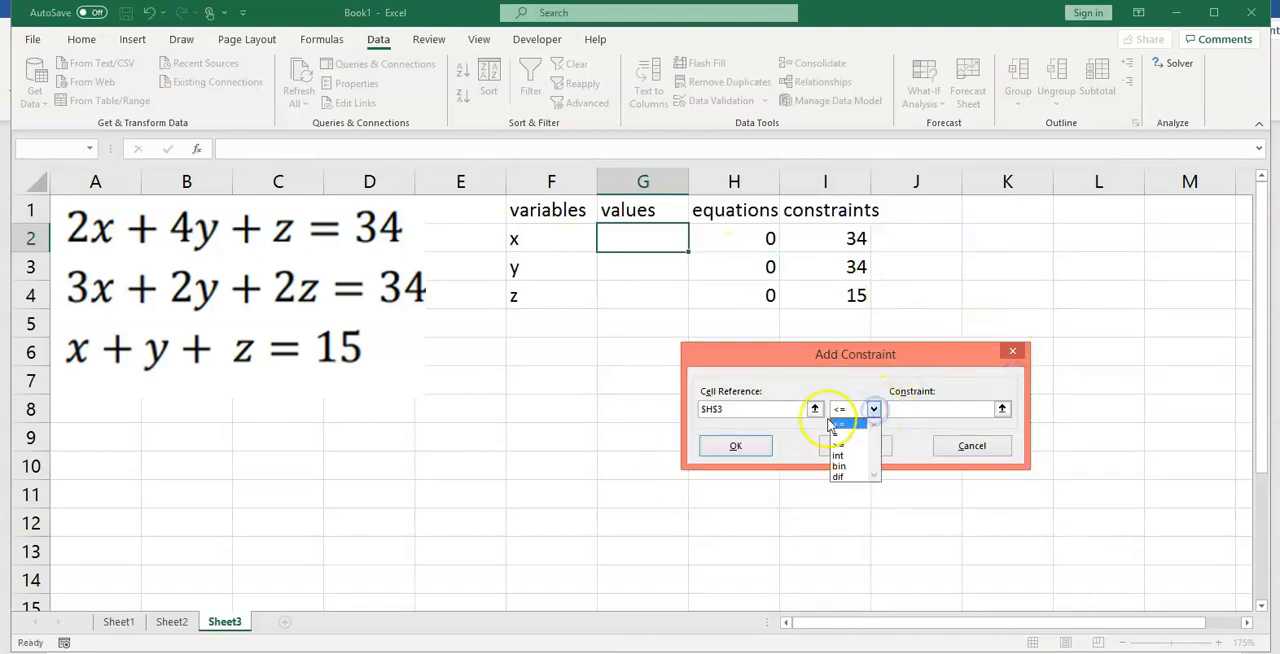
click(842, 434)
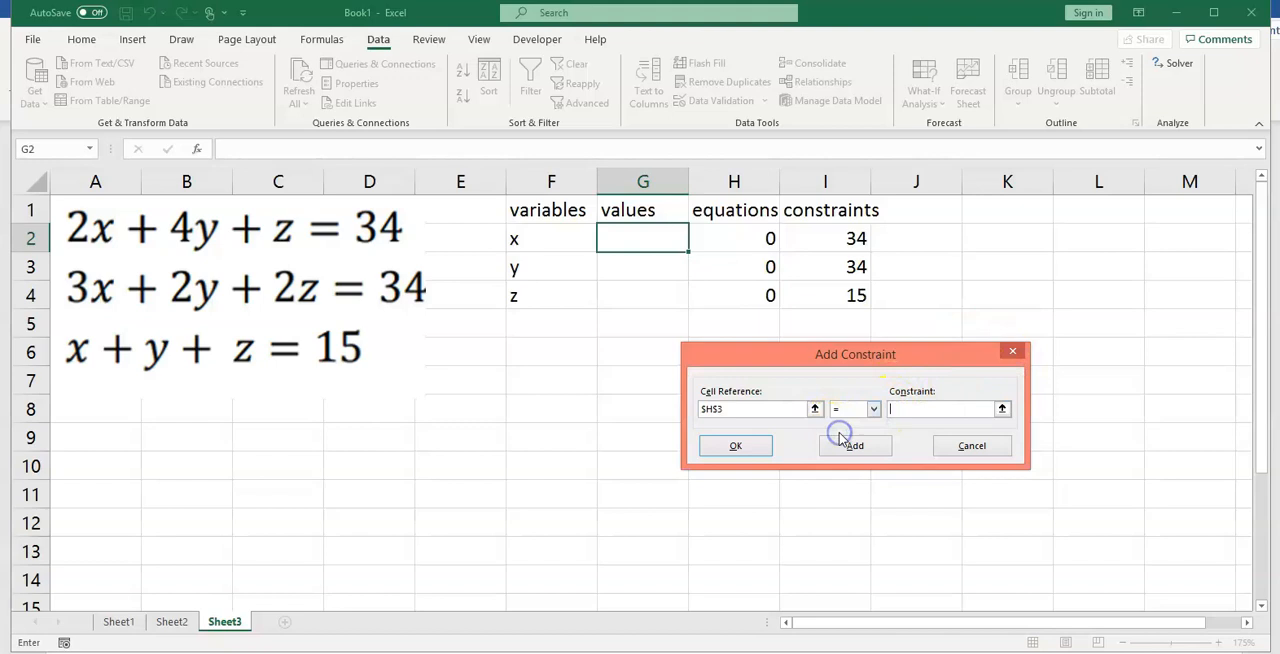
click(1002, 409)
click(850, 267)
click(1014, 375)
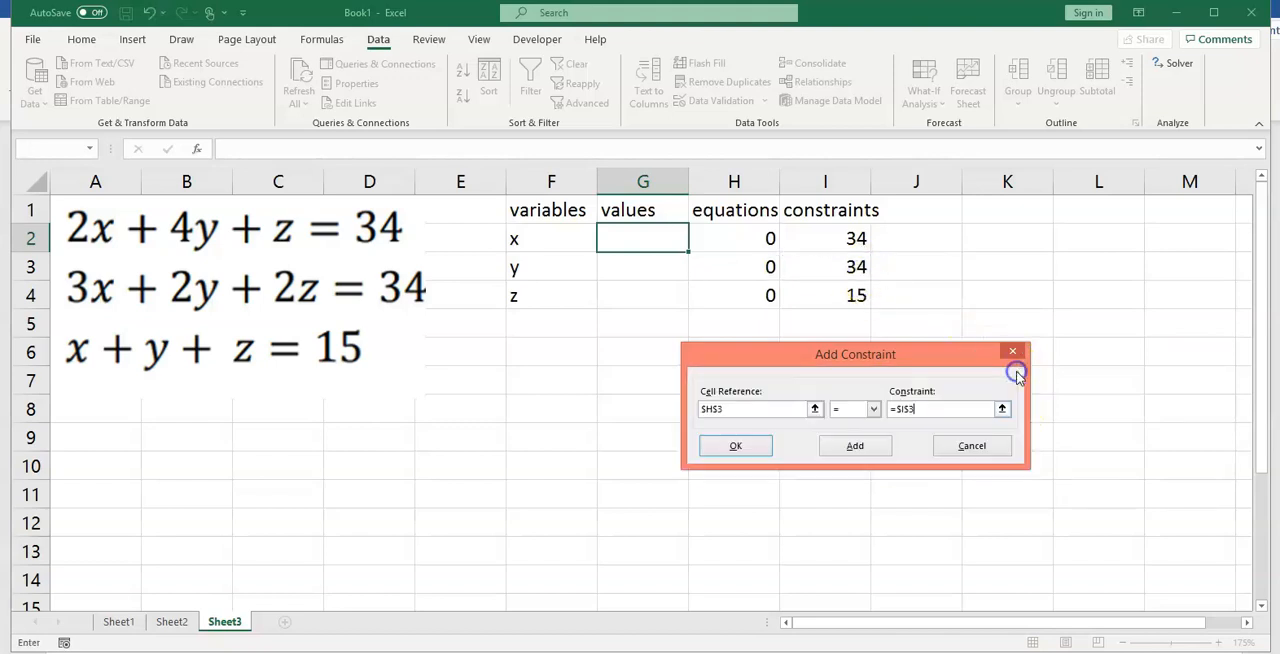
Step: Add a second Solver constraint setting H4 equal to I4, and finish adding constraints
click(858, 448)
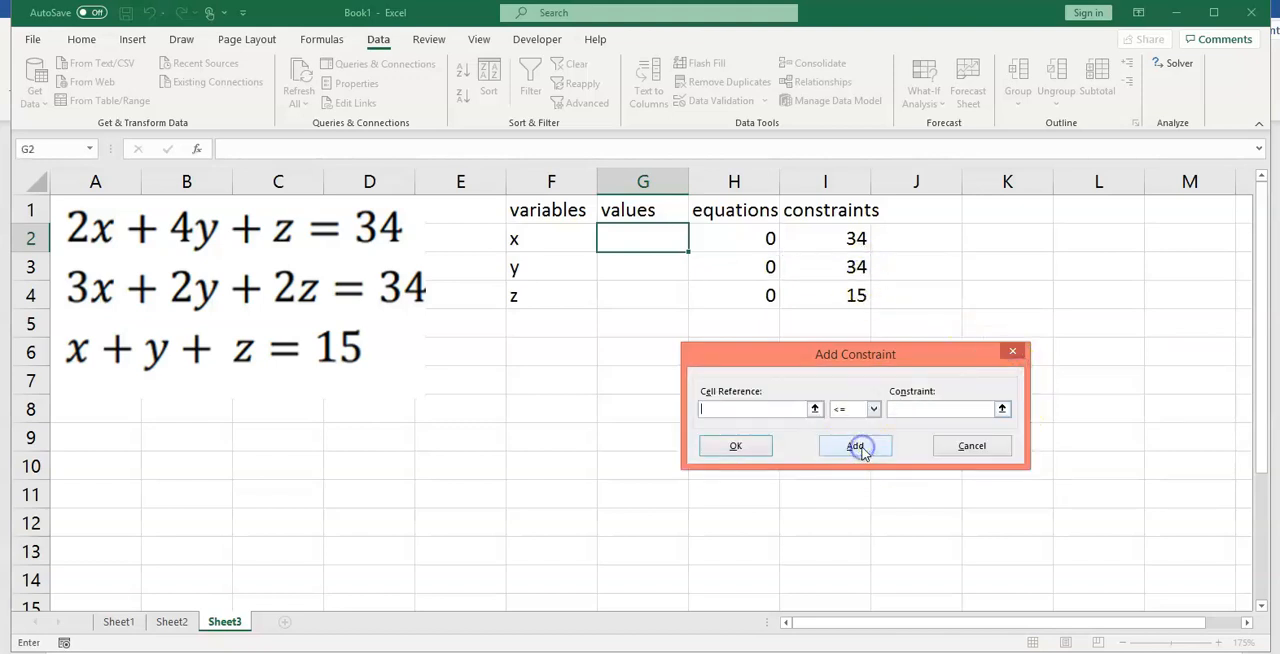
click(815, 409)
click(768, 295)
click(1014, 375)
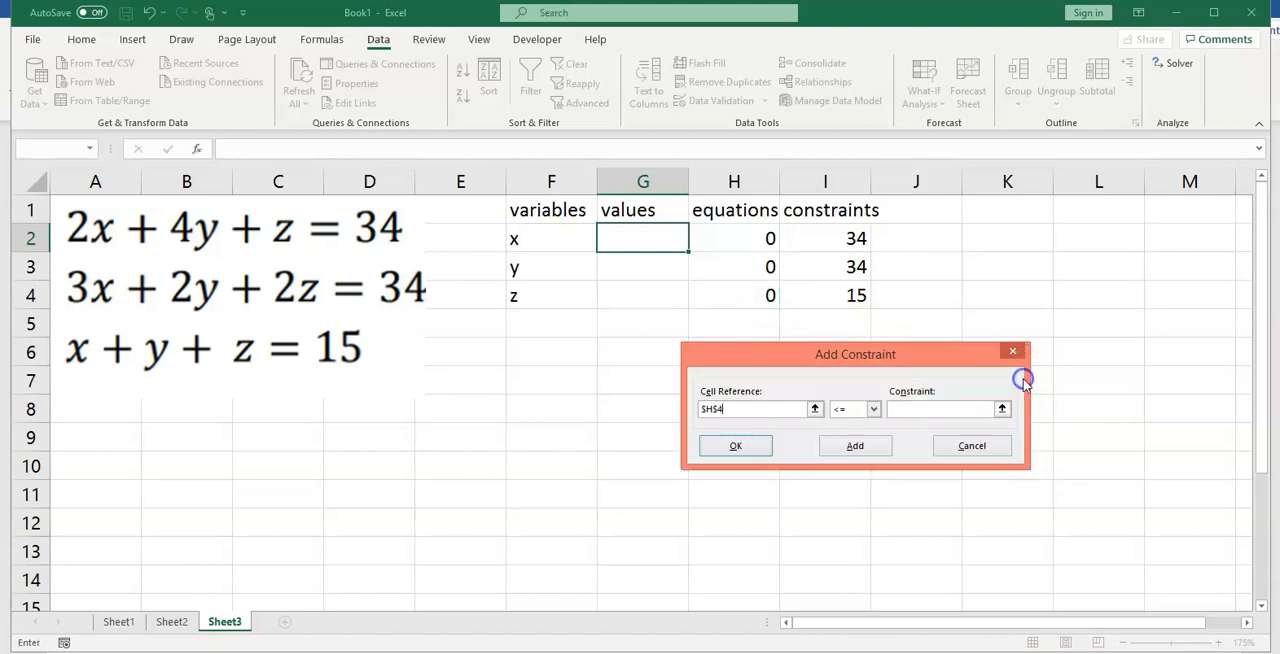
click(876, 409)
click(840, 434)
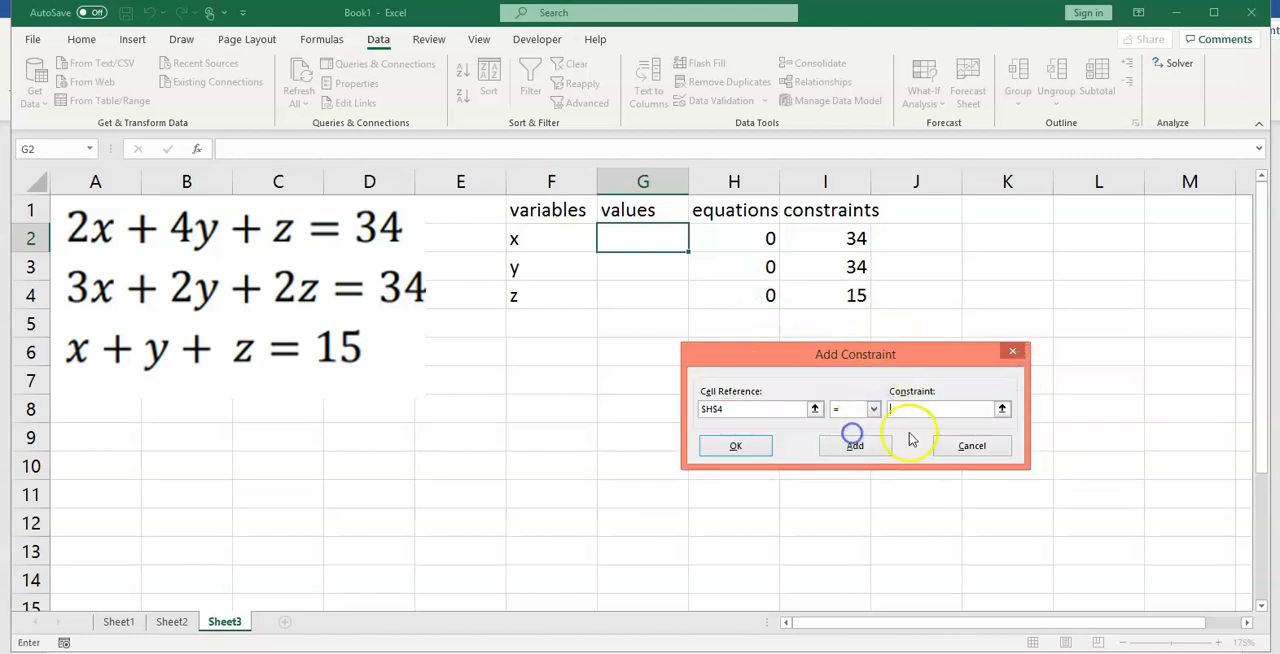
click(1002, 409)
click(860, 295)
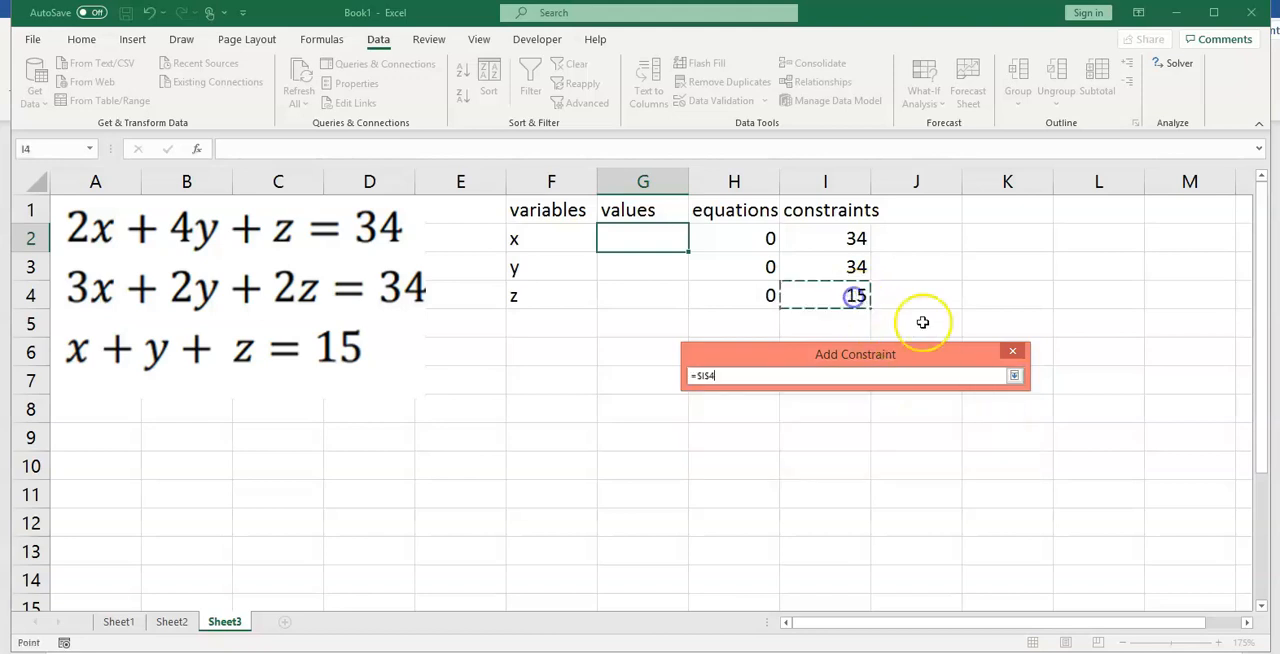
click(1014, 376)
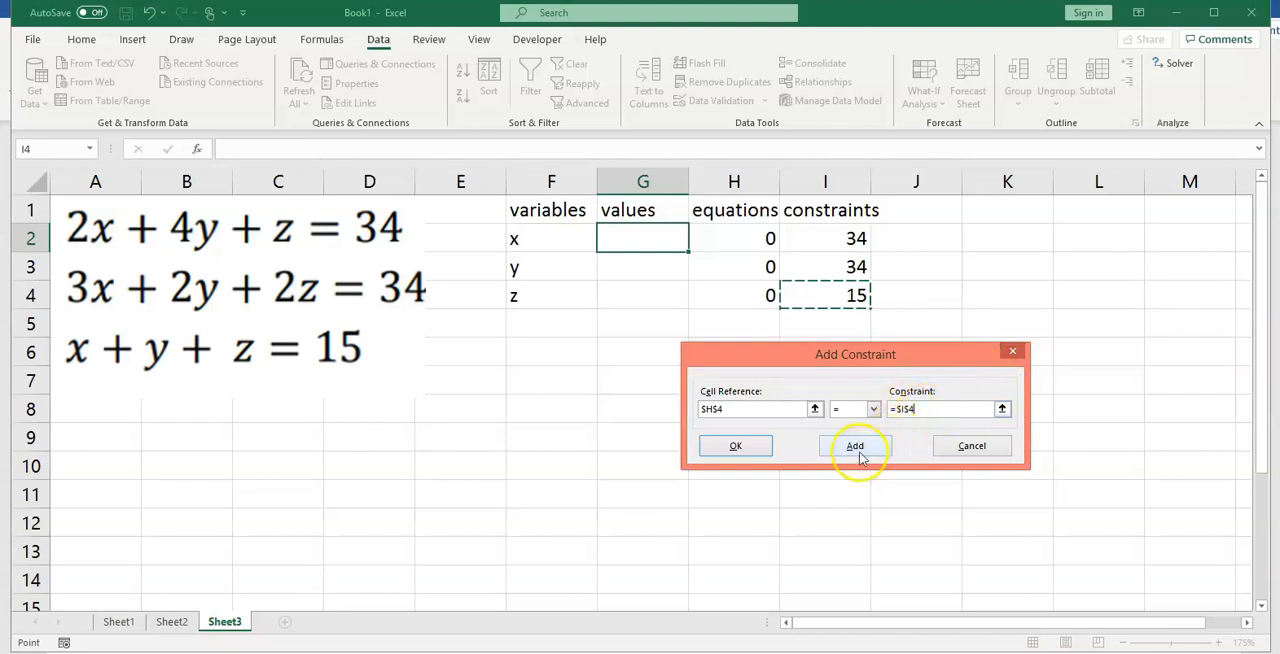
click(734, 448)
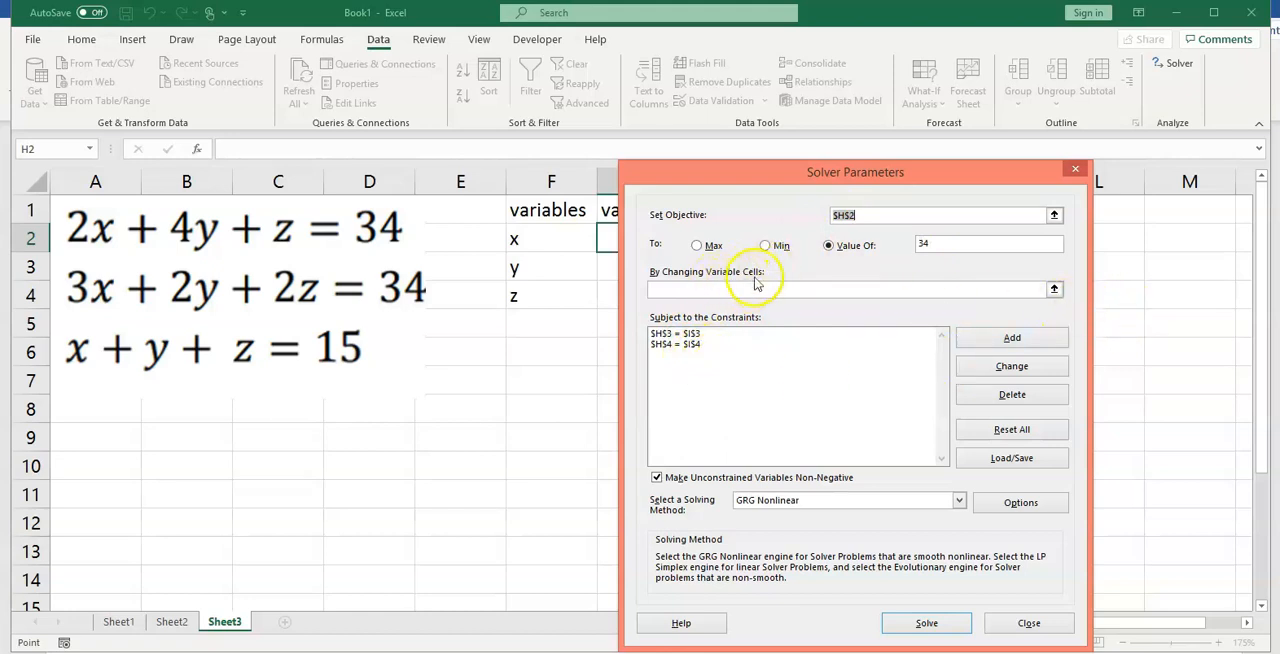
Step: Set the Solver's changing variable cells to G2:G4, solve the system, and keep the Solver solution
click(1054, 290)
click(641, 241)
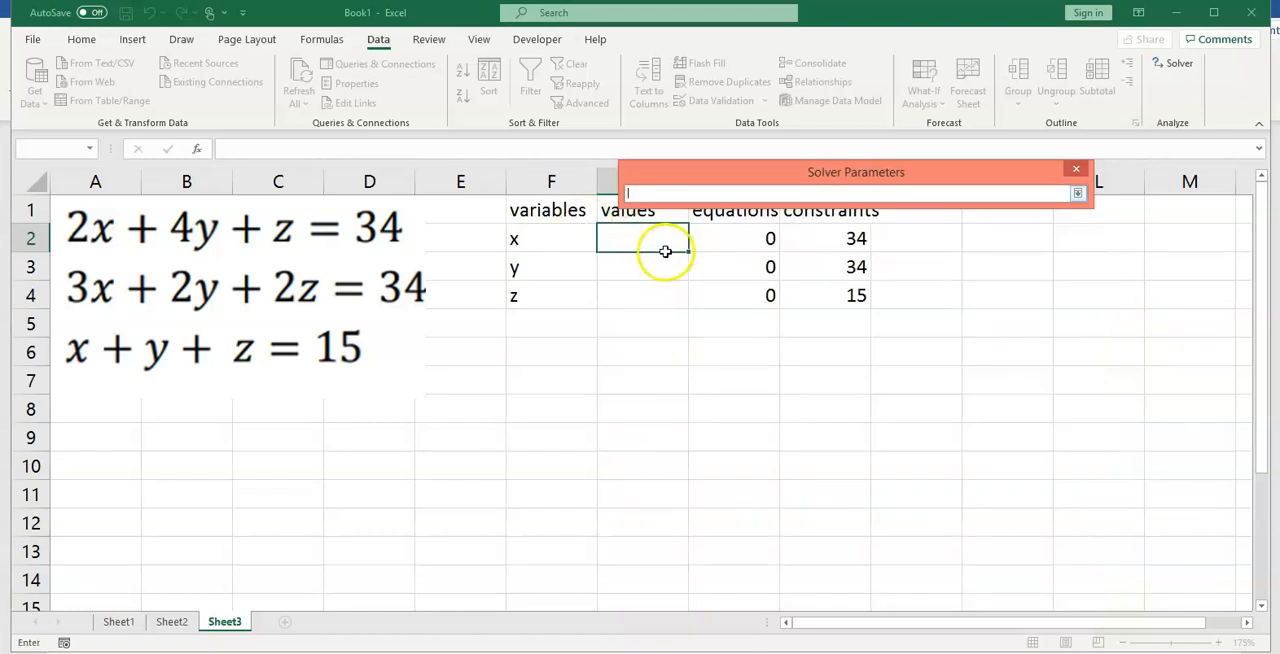
drag(641, 241, 660, 291)
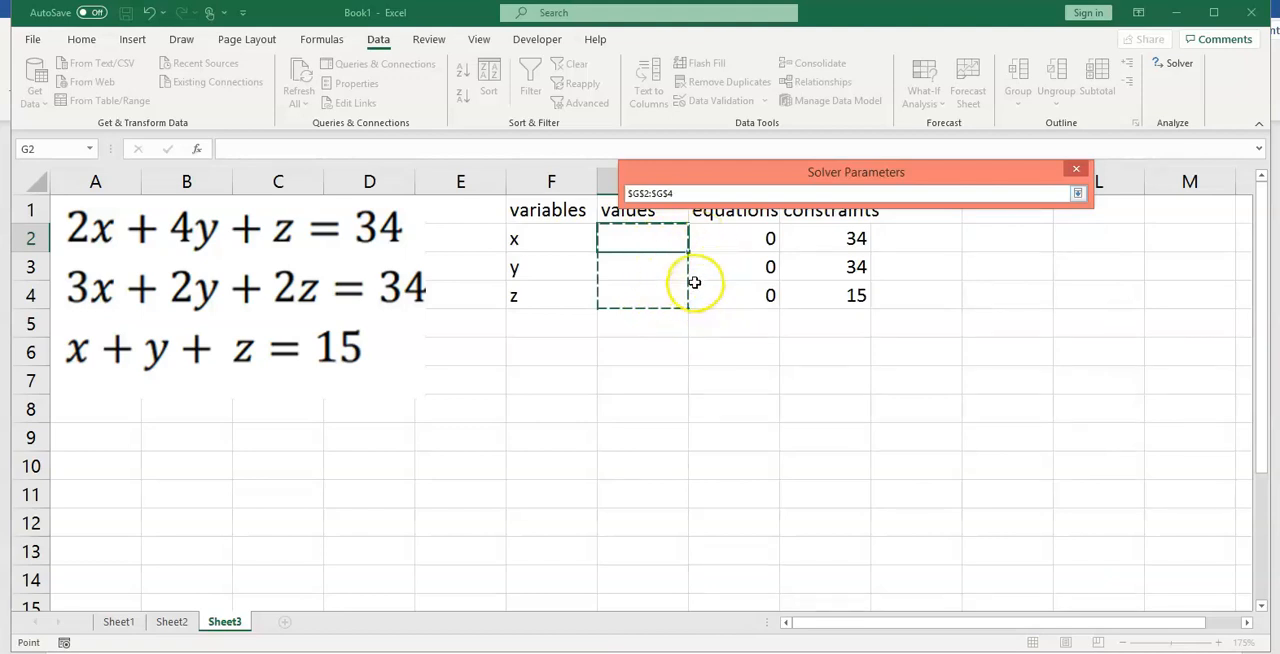
click(1077, 193)
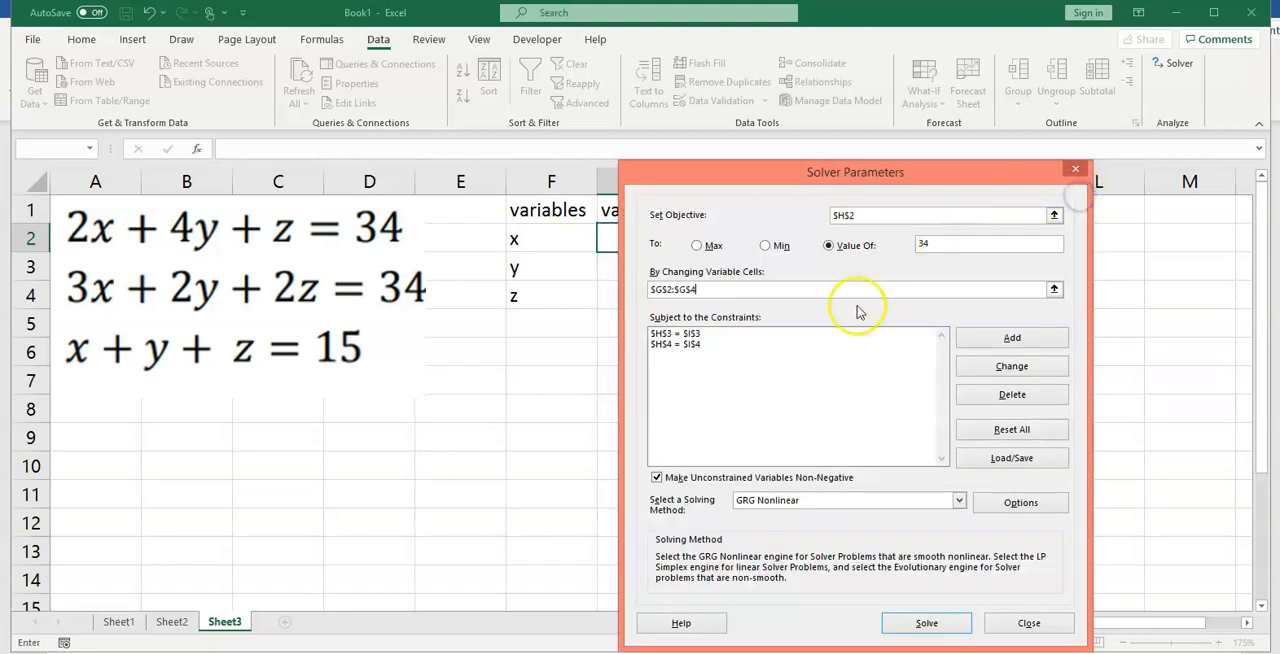
click(922, 623)
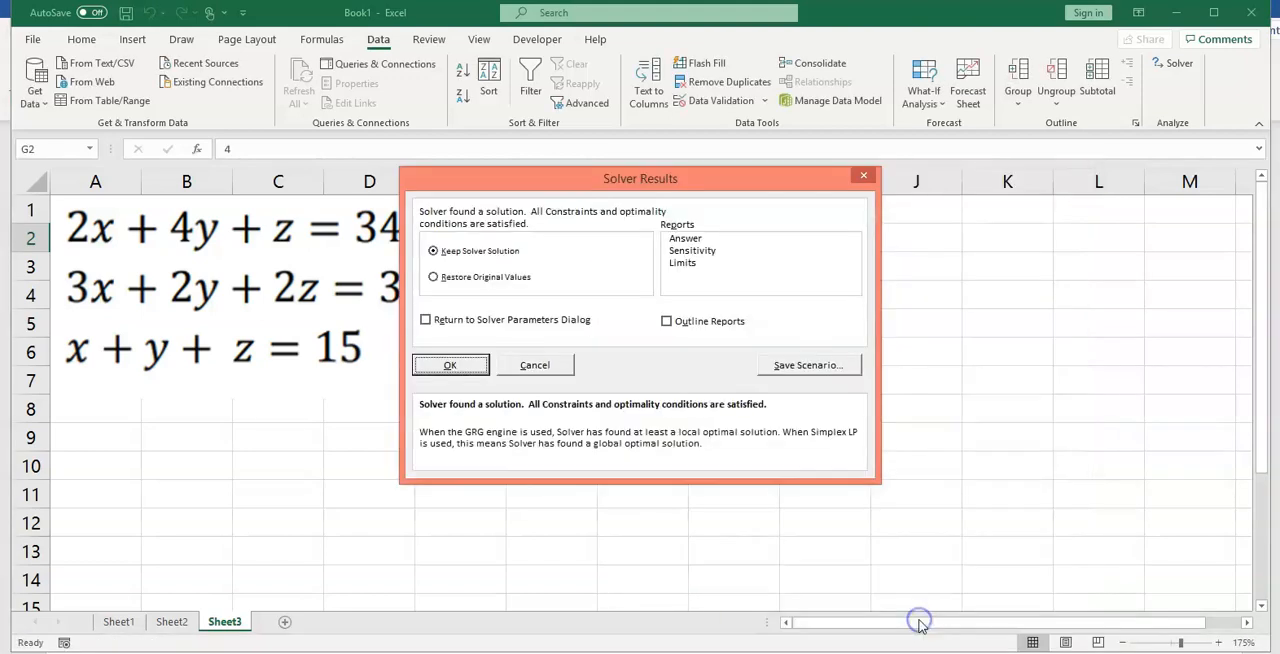
click(448, 365)
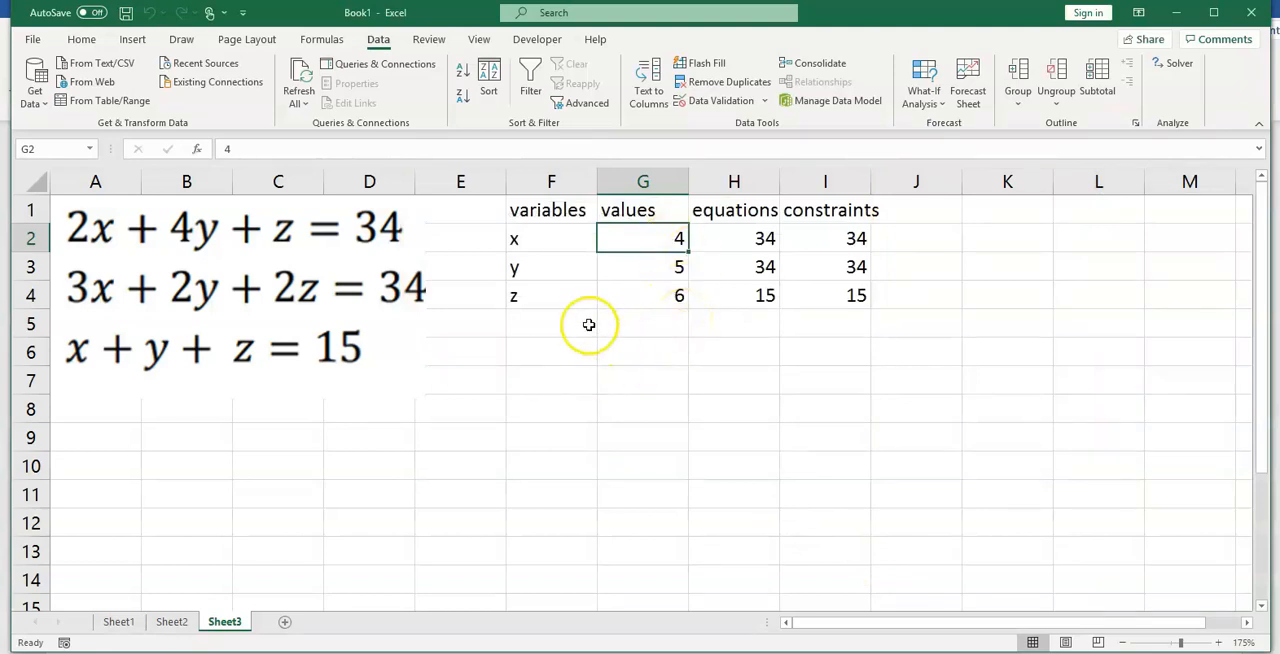
Step: Check the solution against the first equation by entering =2*G2+4*G3+G4 in cell A9
click(101, 439)
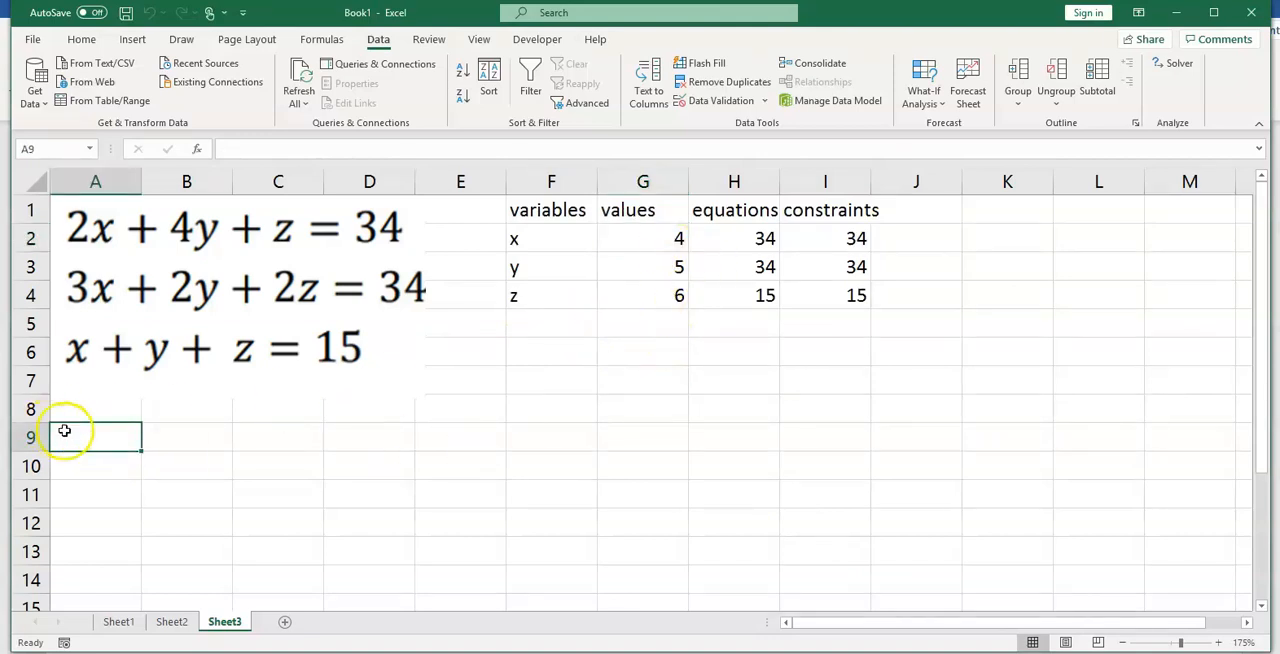
text(=)
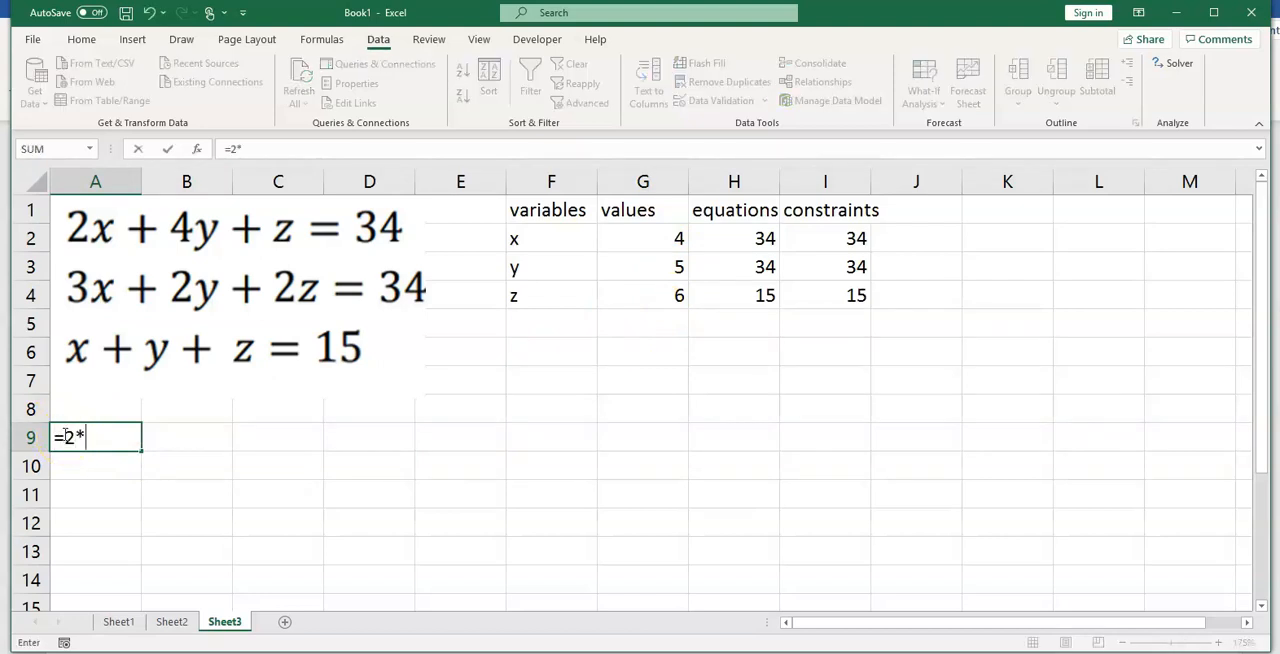
text(2*)
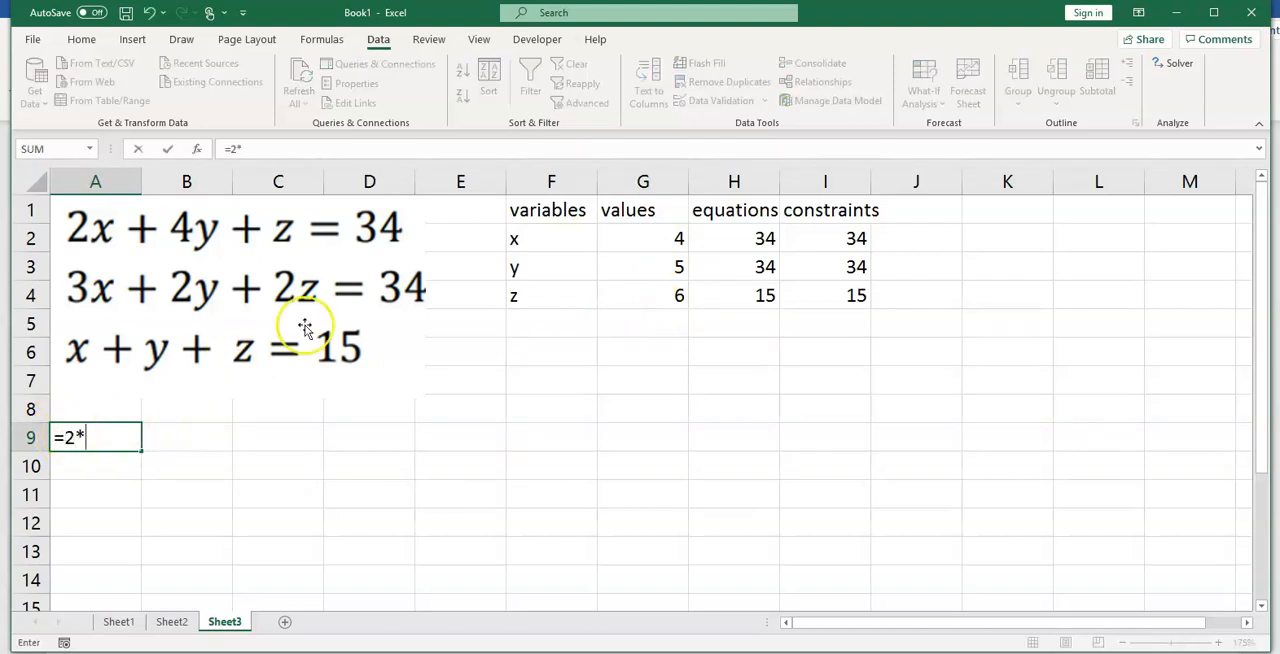
click(627, 242)
text(+)
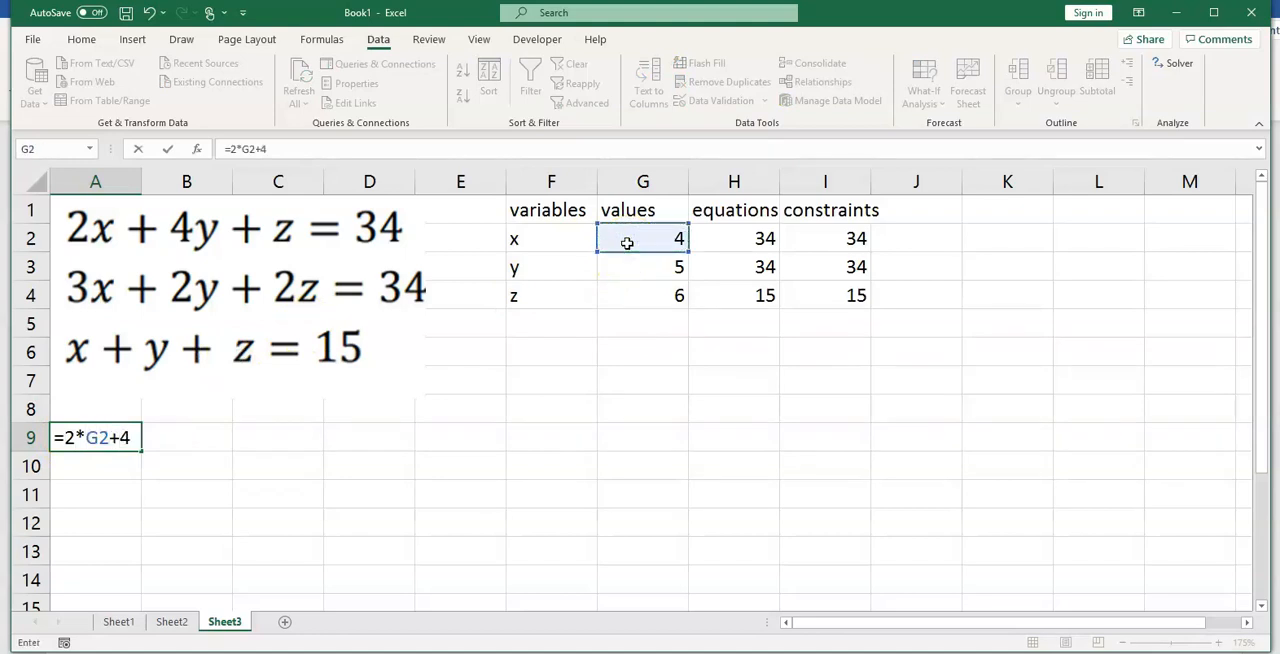
text(4*)
click(652, 272)
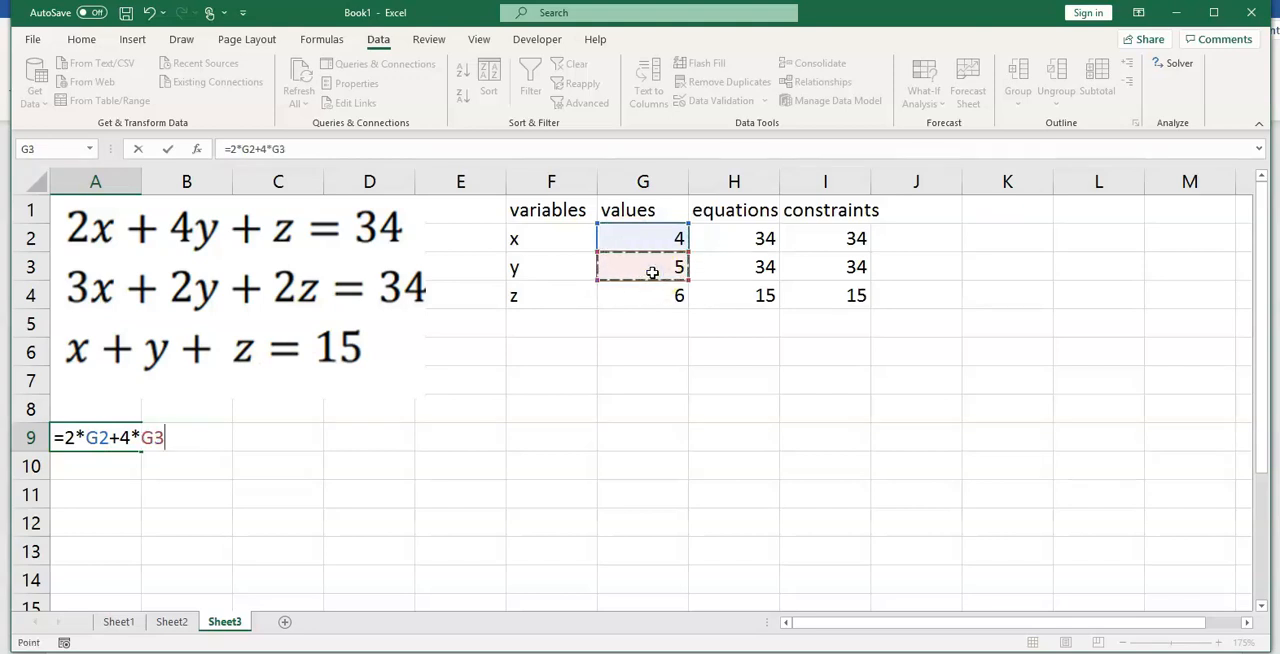
text(+)
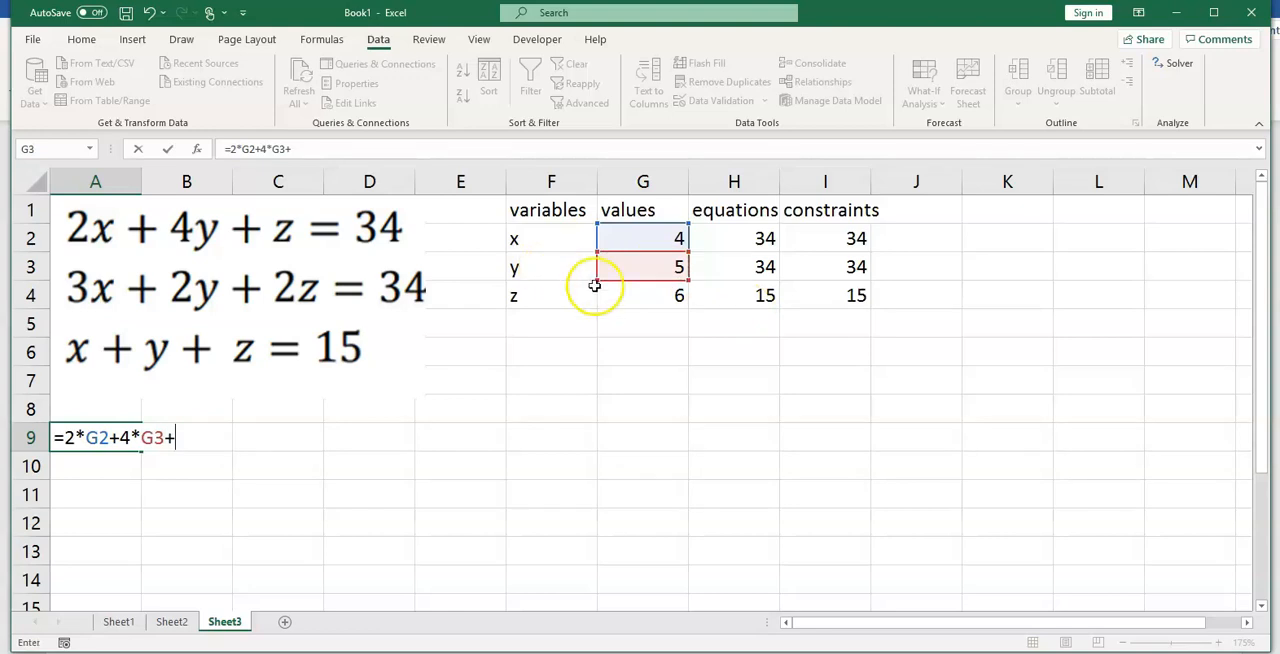
click(640, 301)
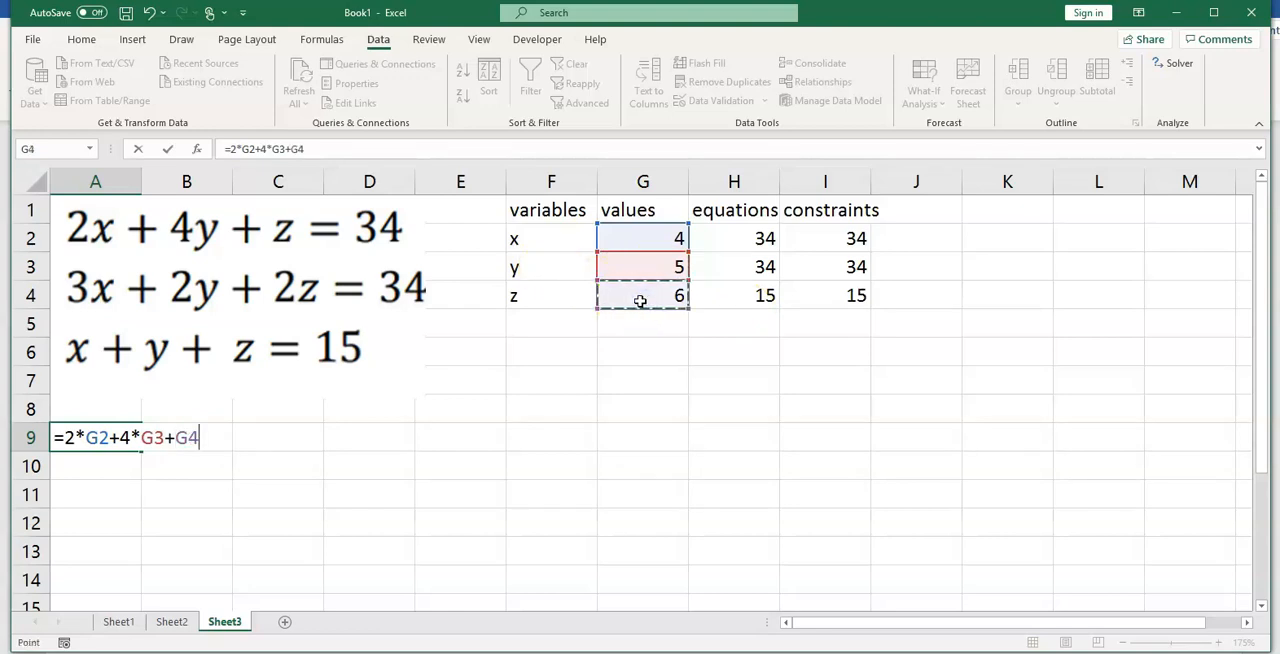
key(Return)
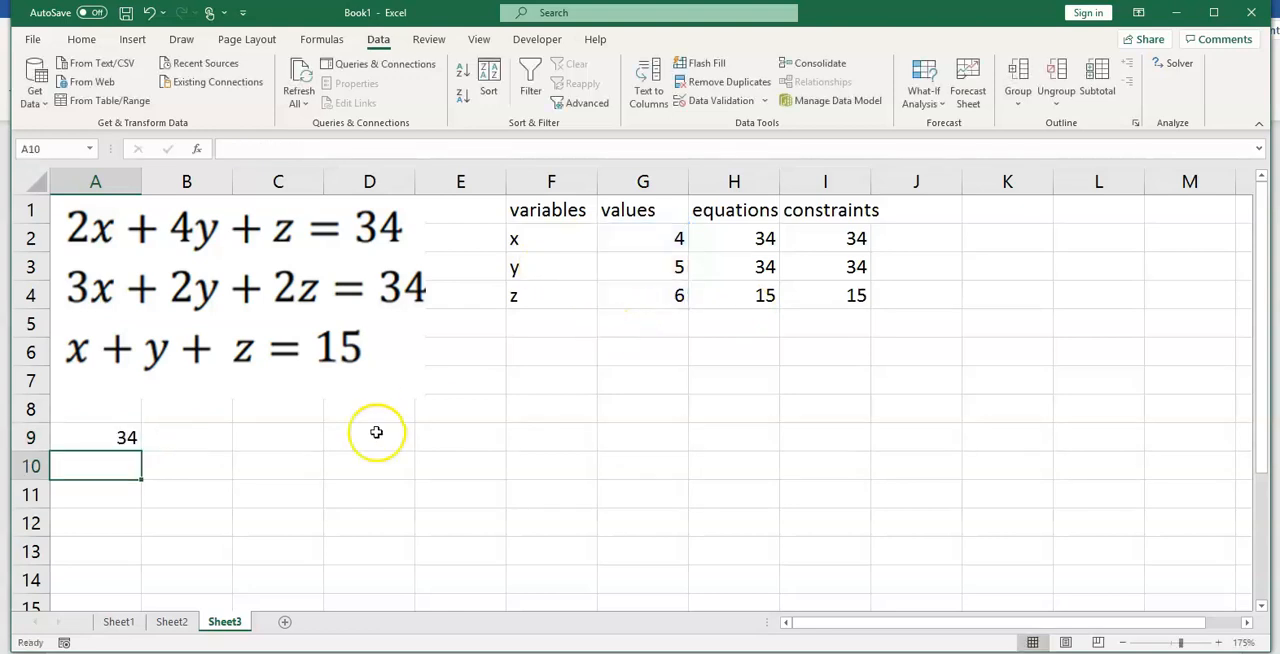
click(115, 436)
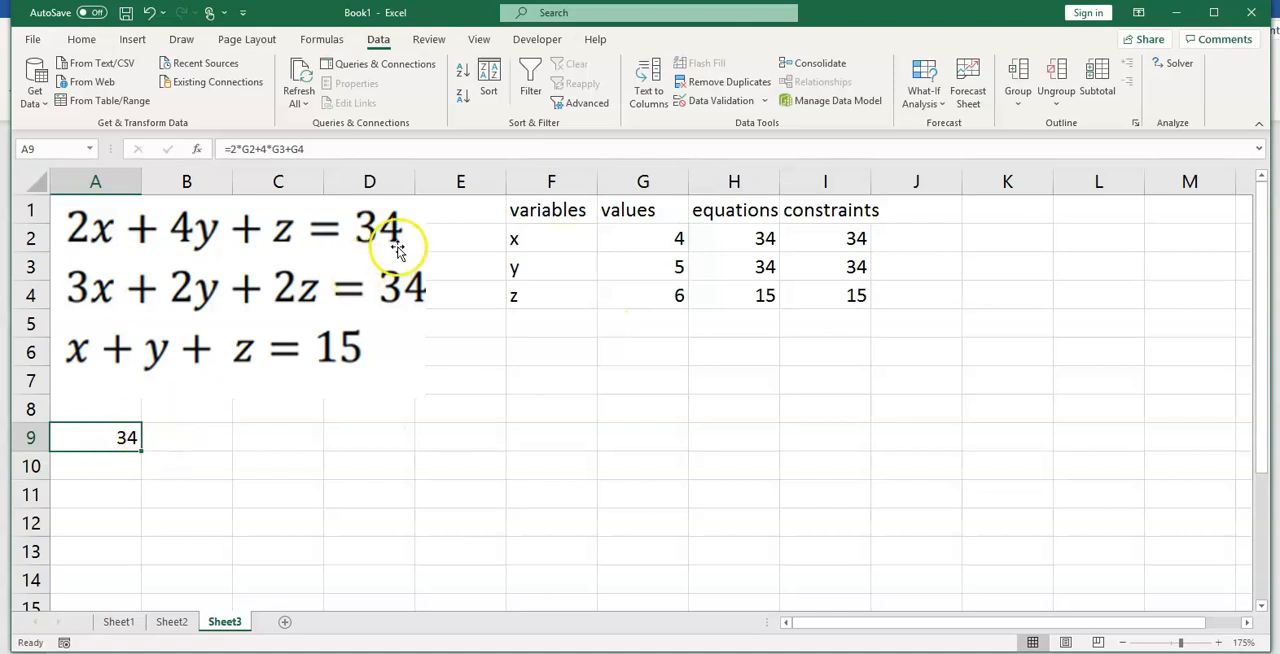